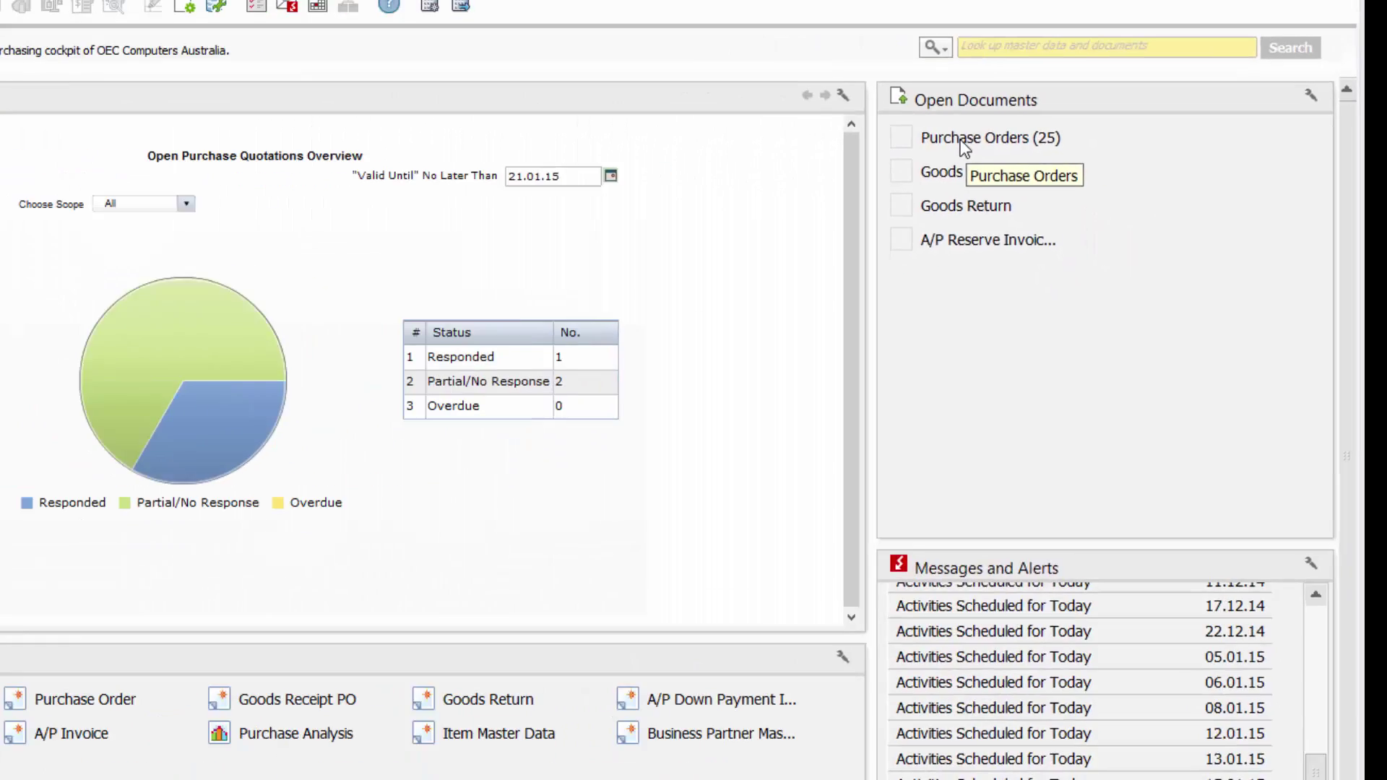
Sort the open purchase orders by Doc. No., then review PO 434 and item A00002's warehouse stock
left_click(213, 148)
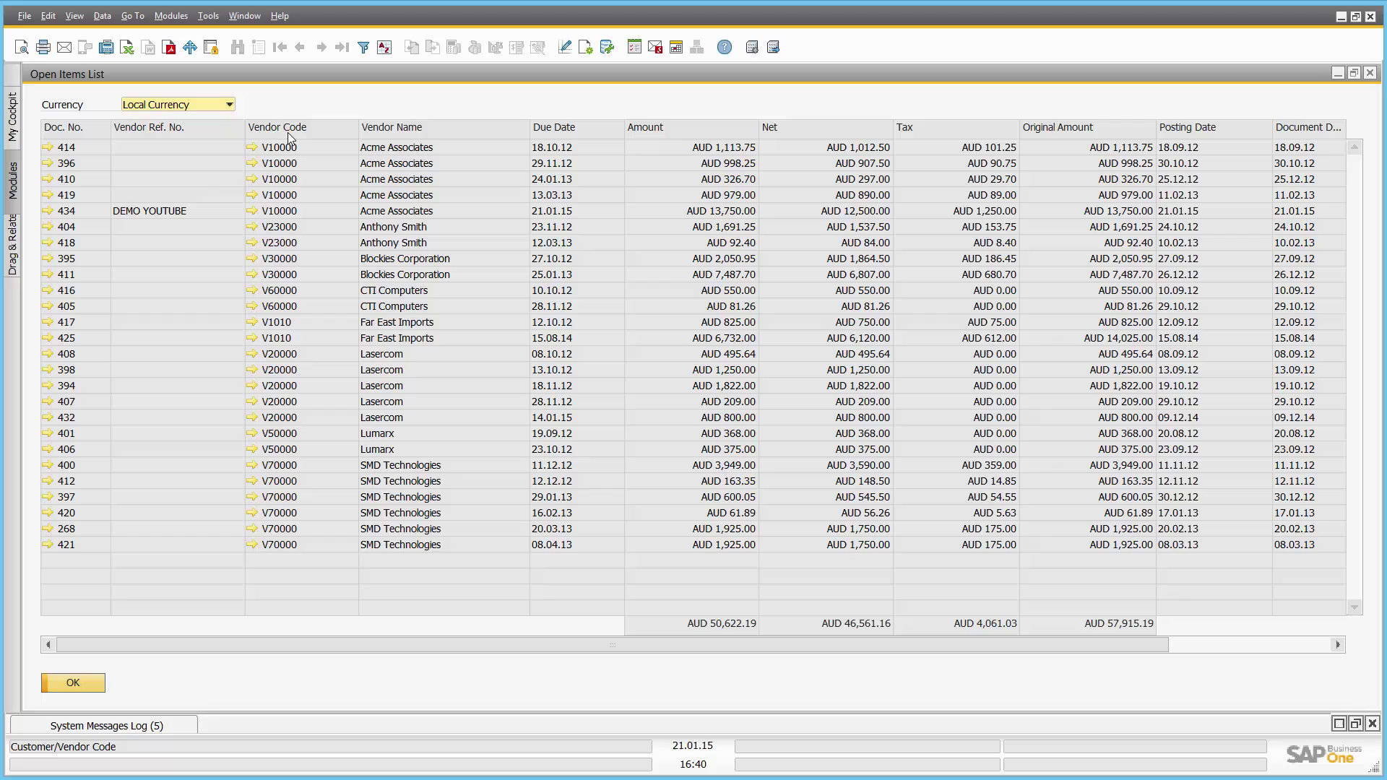
double_click(82, 128)
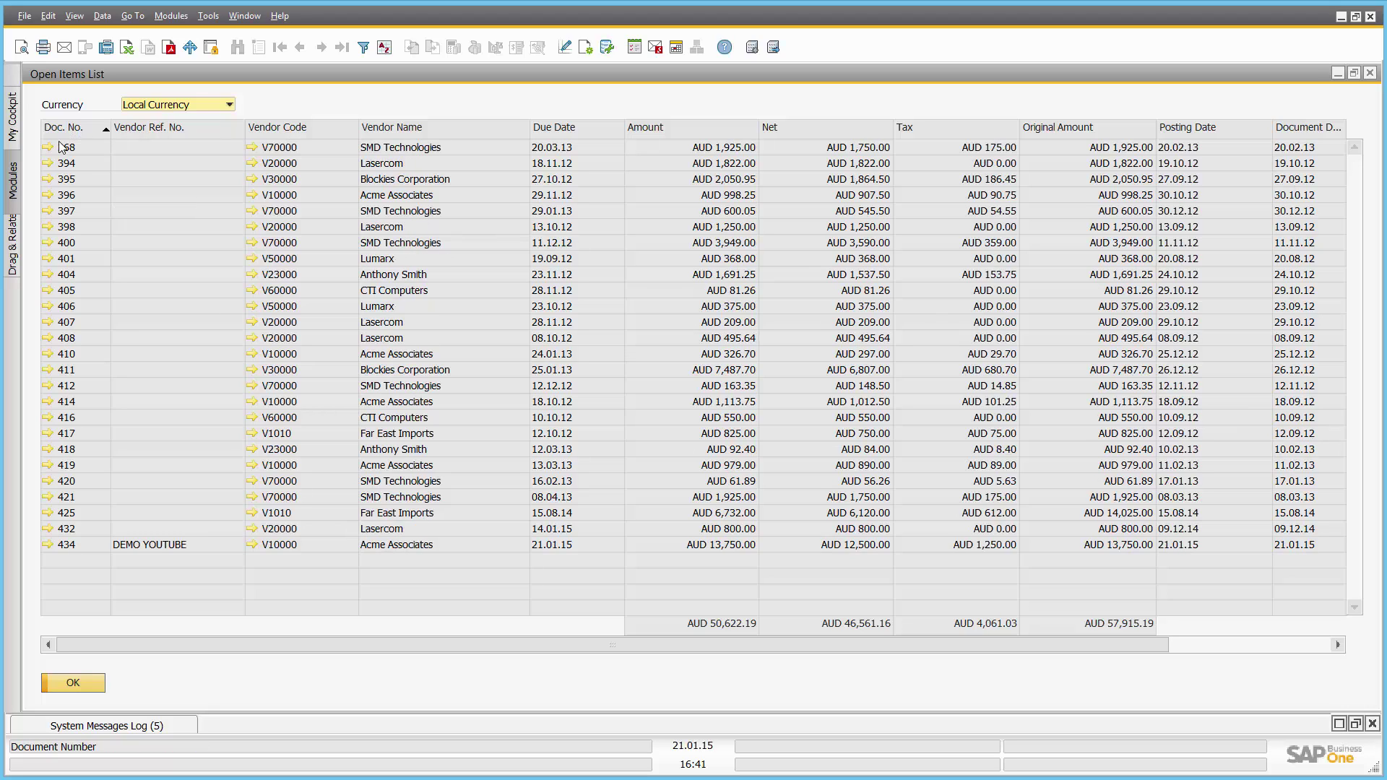
left_click(48, 544)
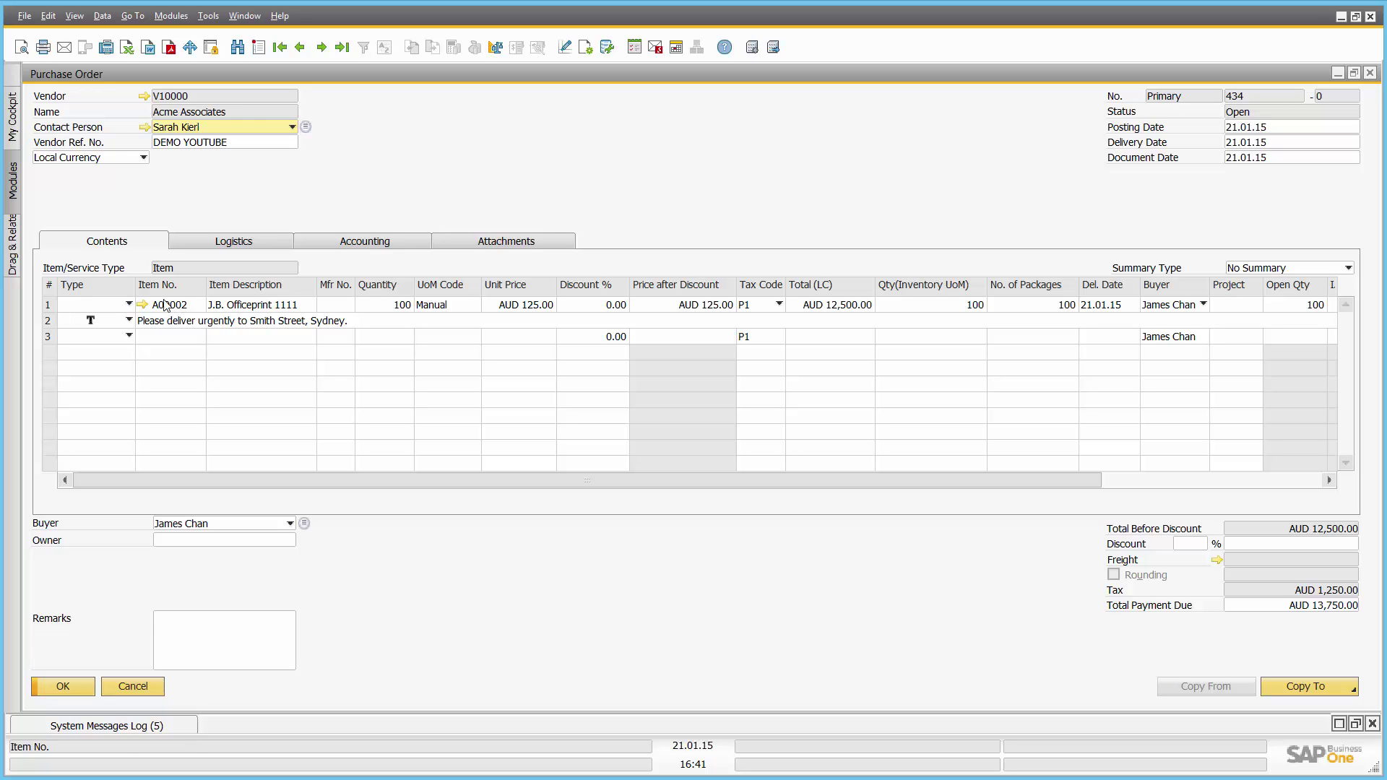
left_click(151, 304)
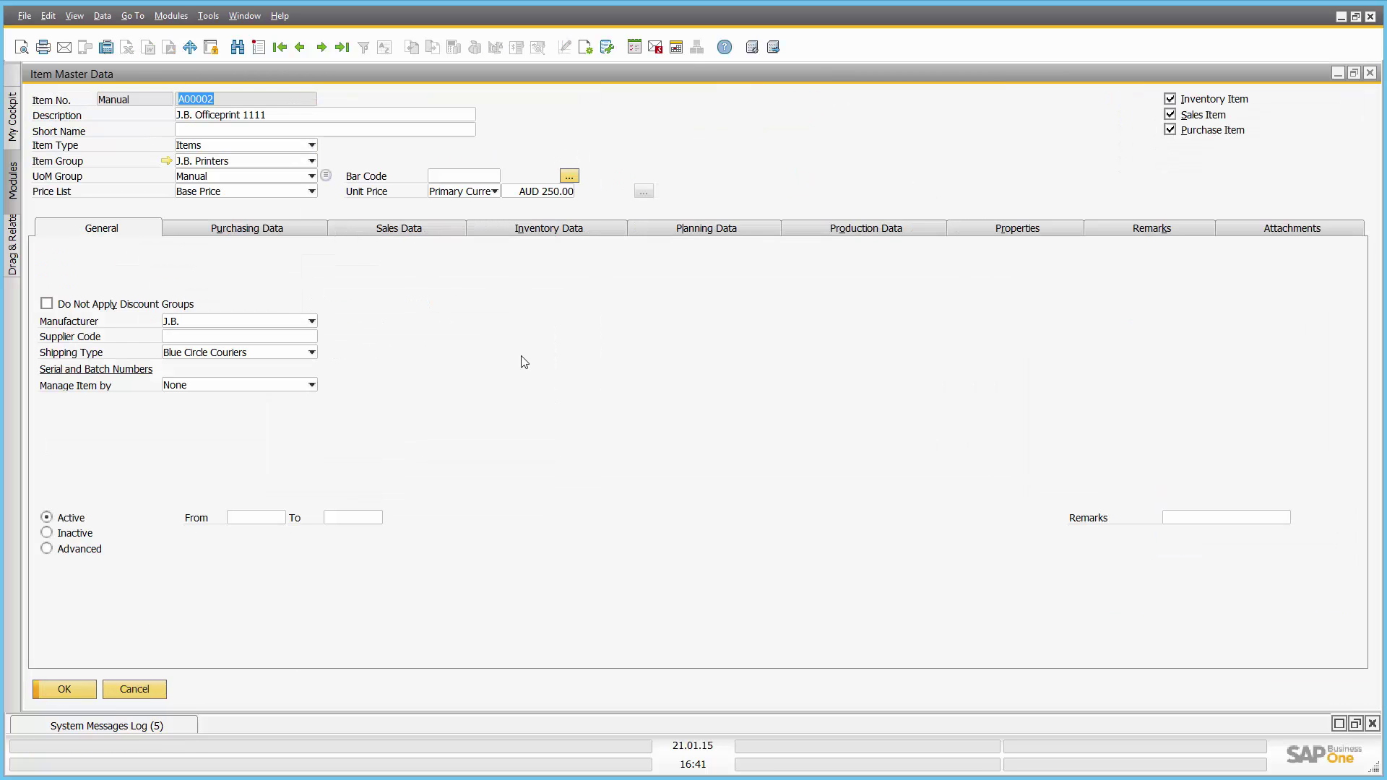
left_click(546, 229)
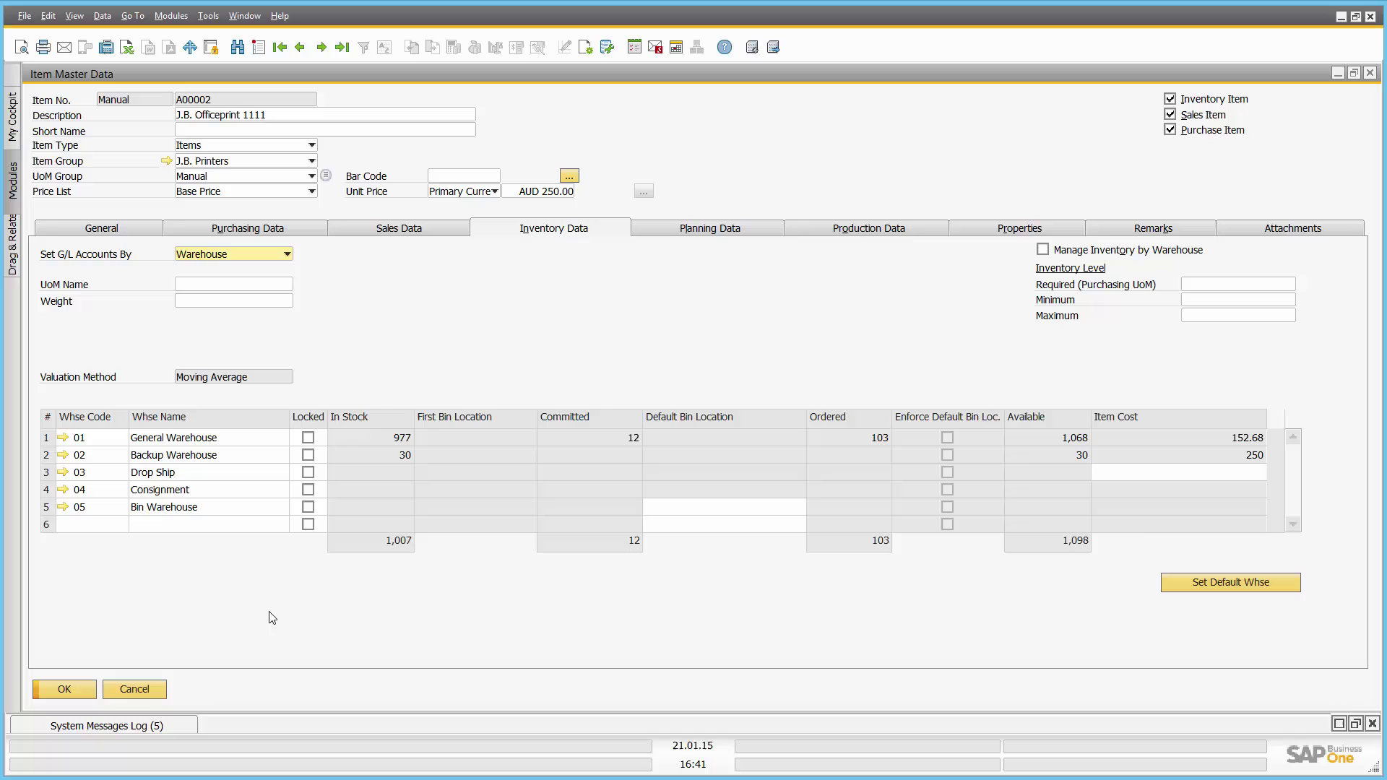
left_click(145, 690)
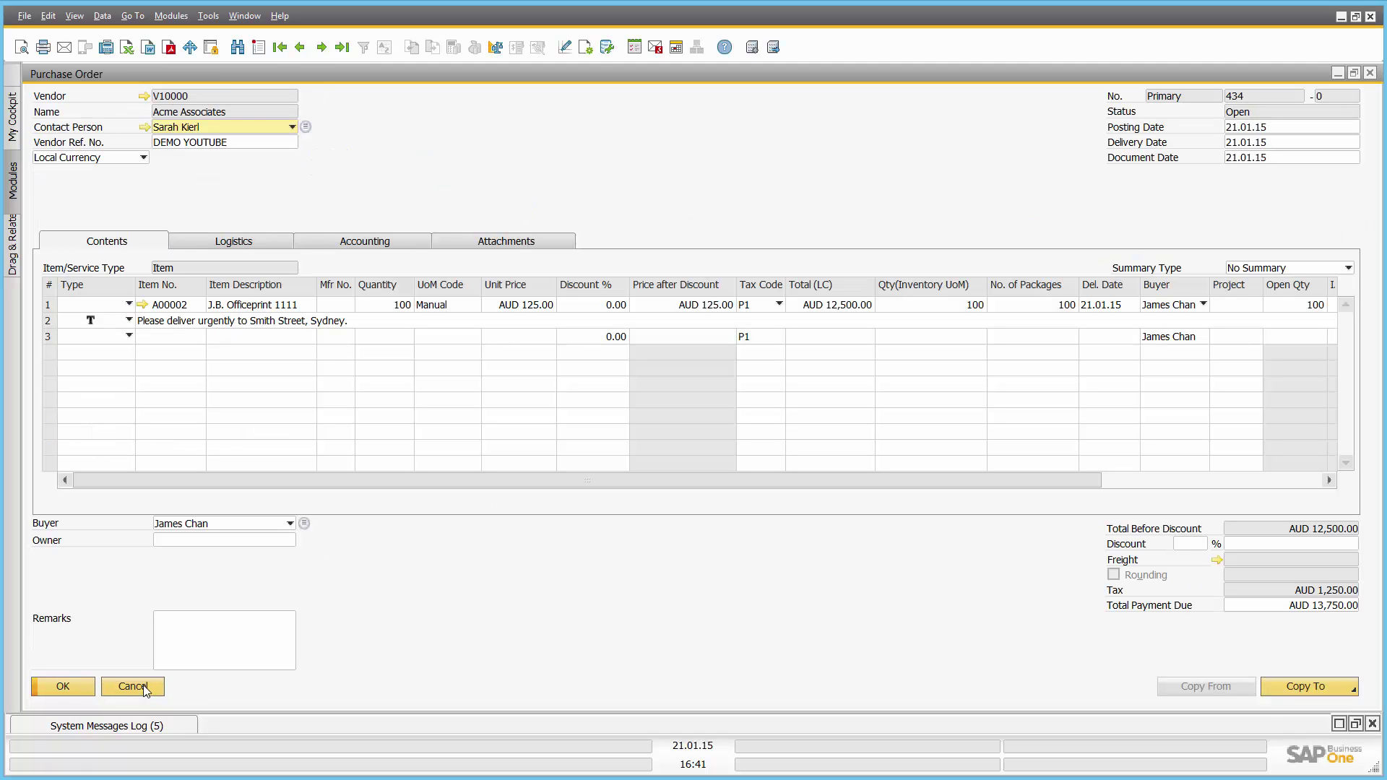
left_click(141, 685)
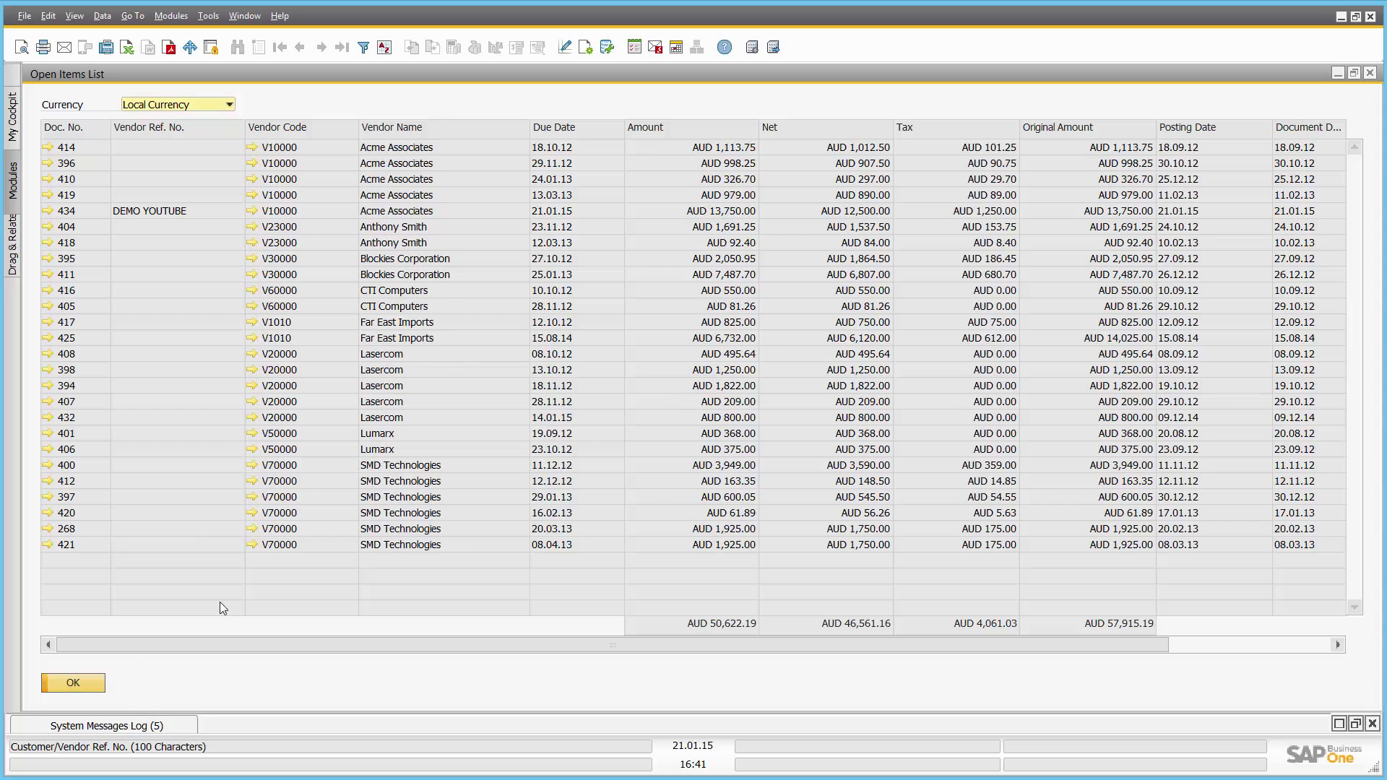
Close the Open Items List to return to the Purchasing cockpit
left_click(1370, 74)
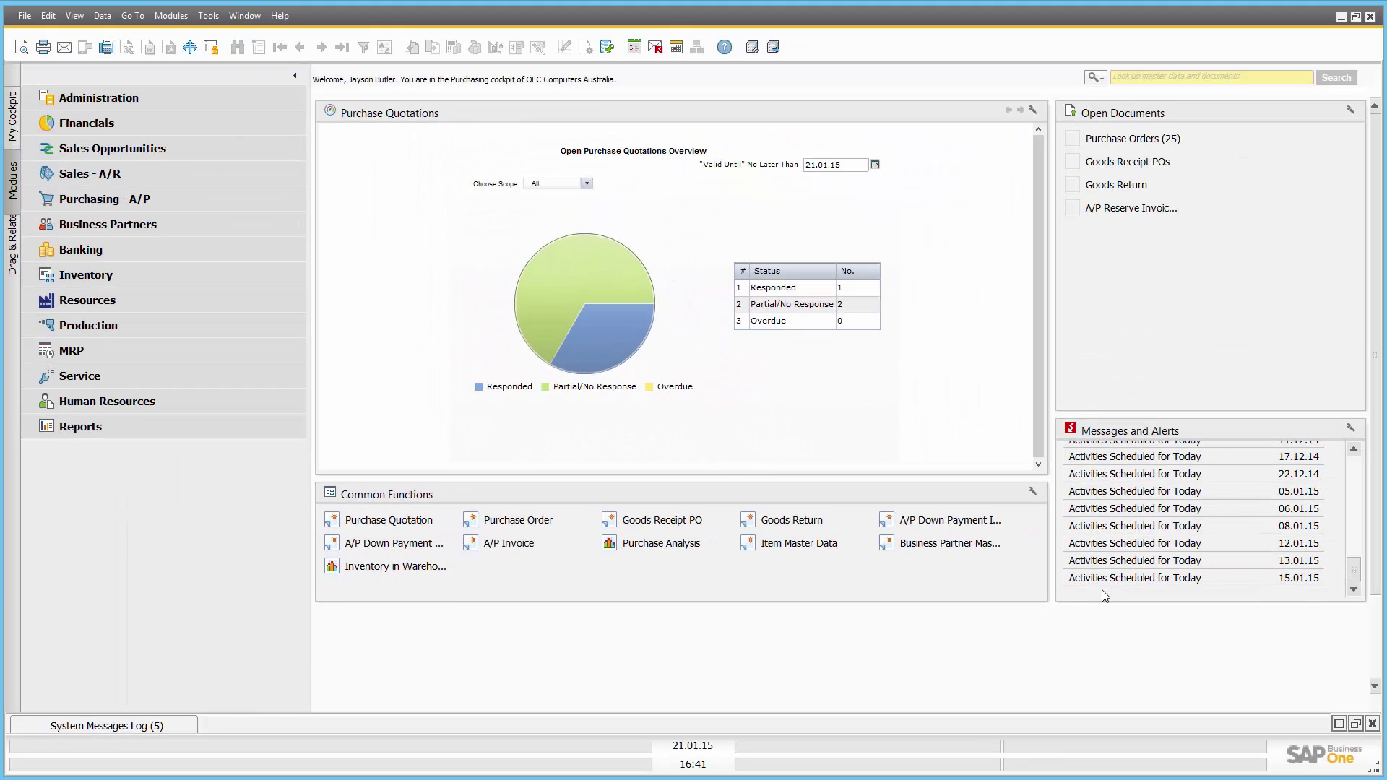
Open the Request for Document Approval alert and review the draft purchase request
double_click(1104, 578)
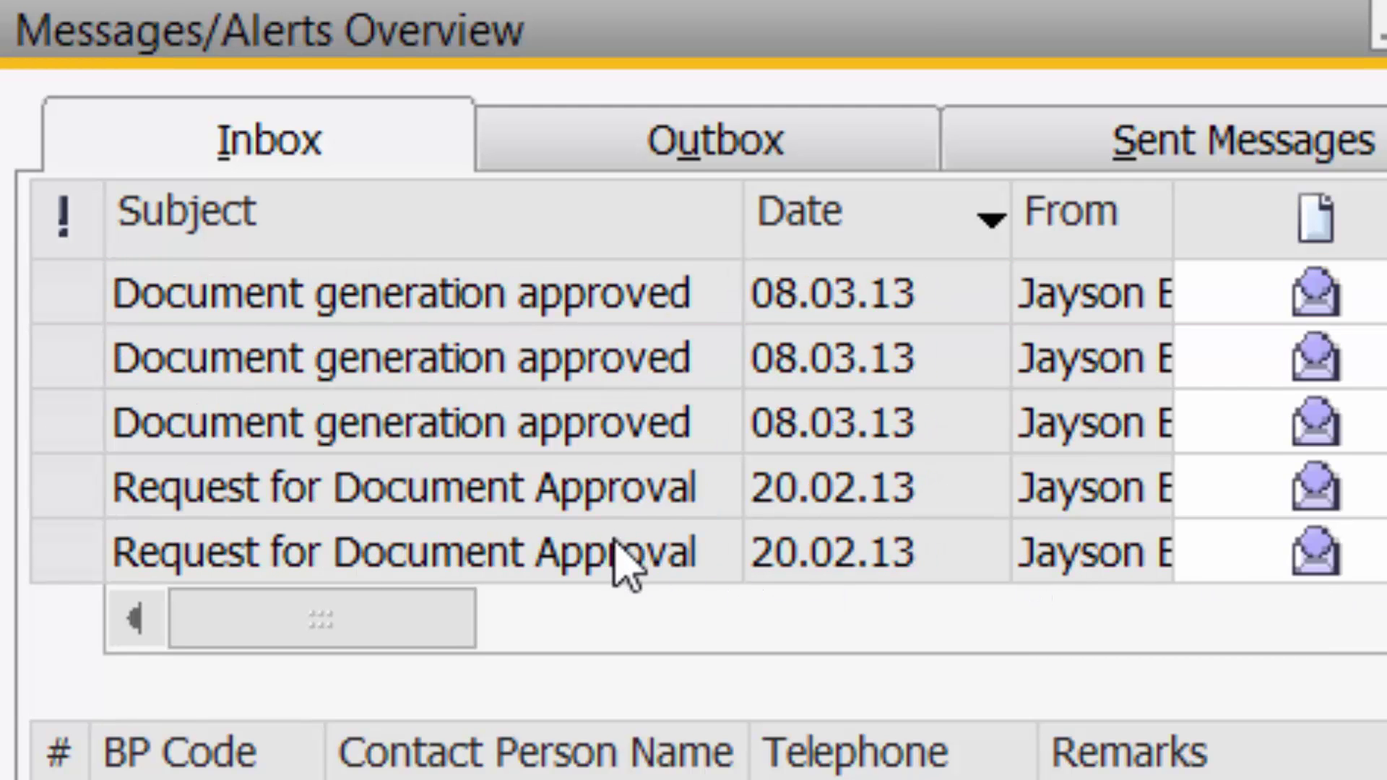
left_click(614, 551)
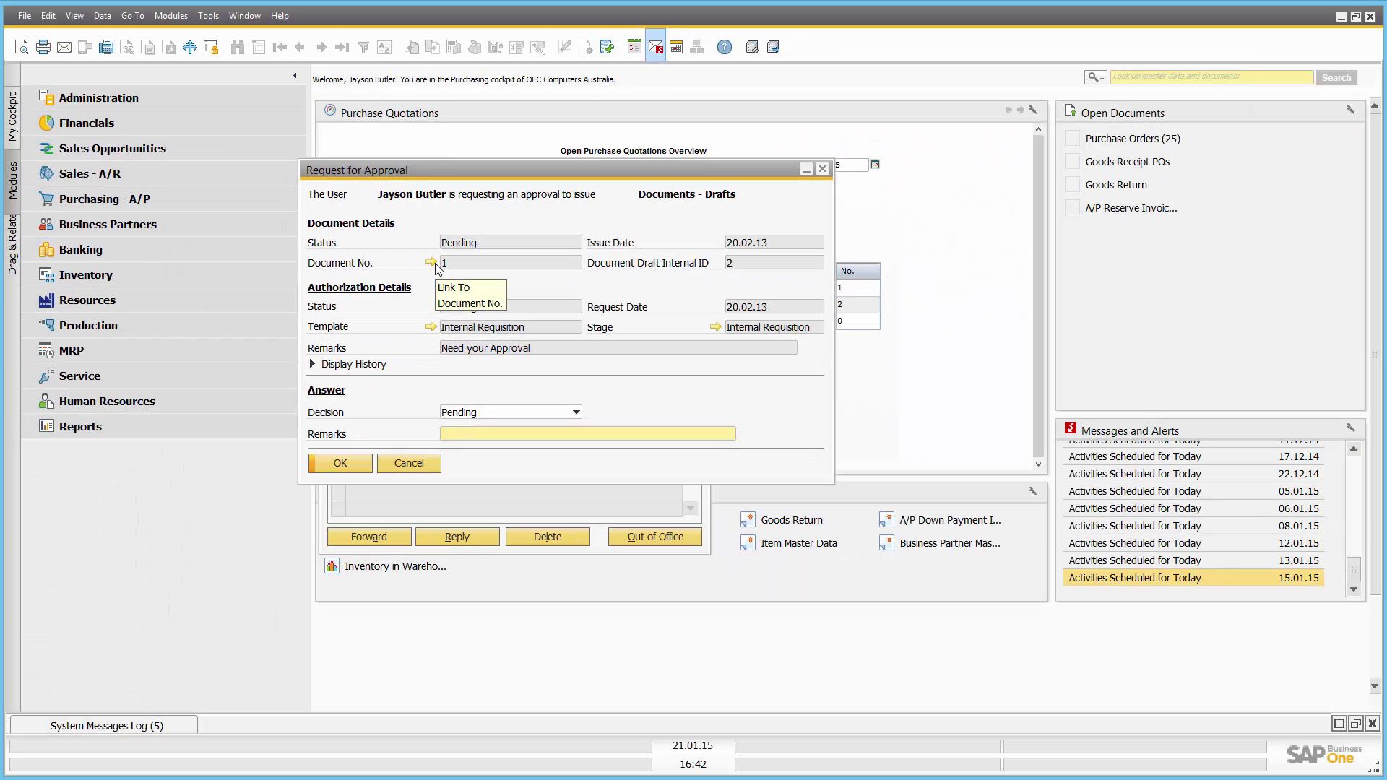
left_click(435, 263)
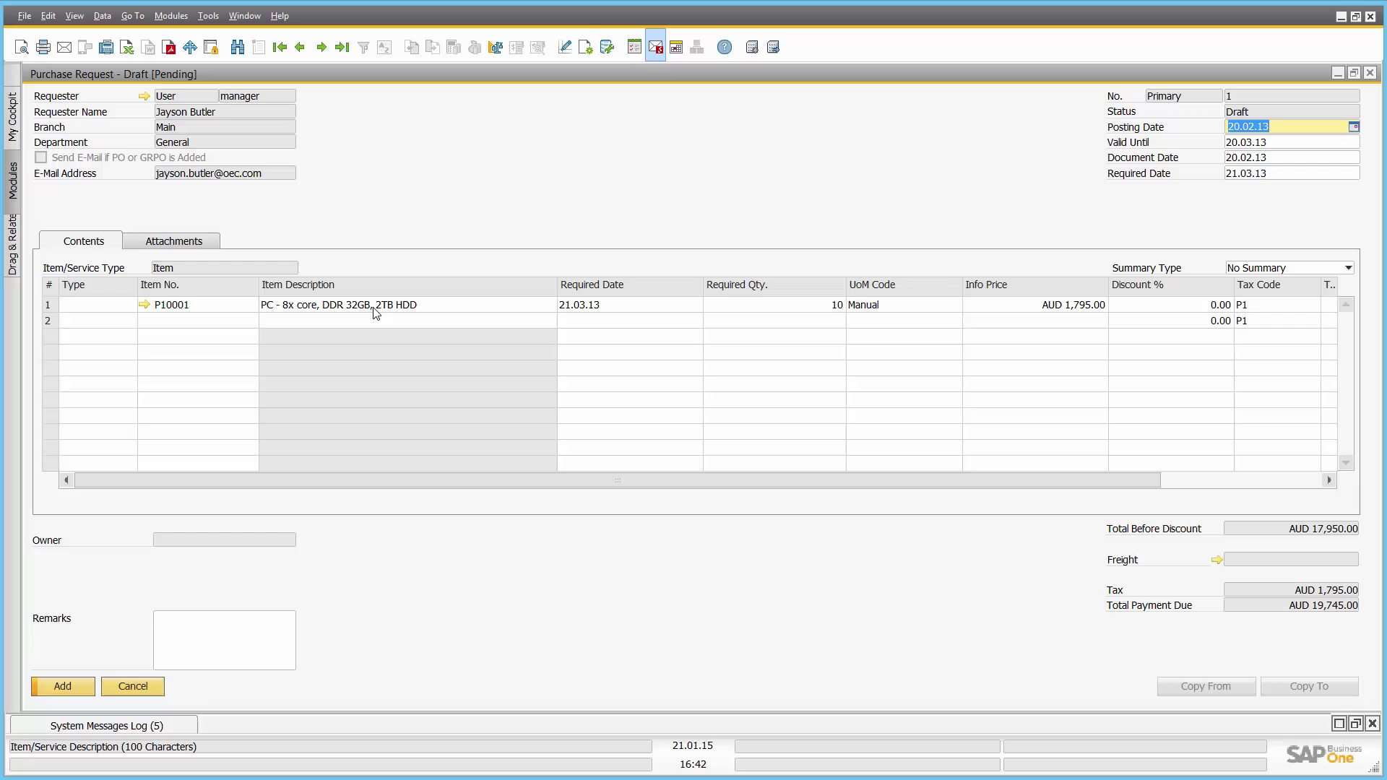
left_click(143, 684)
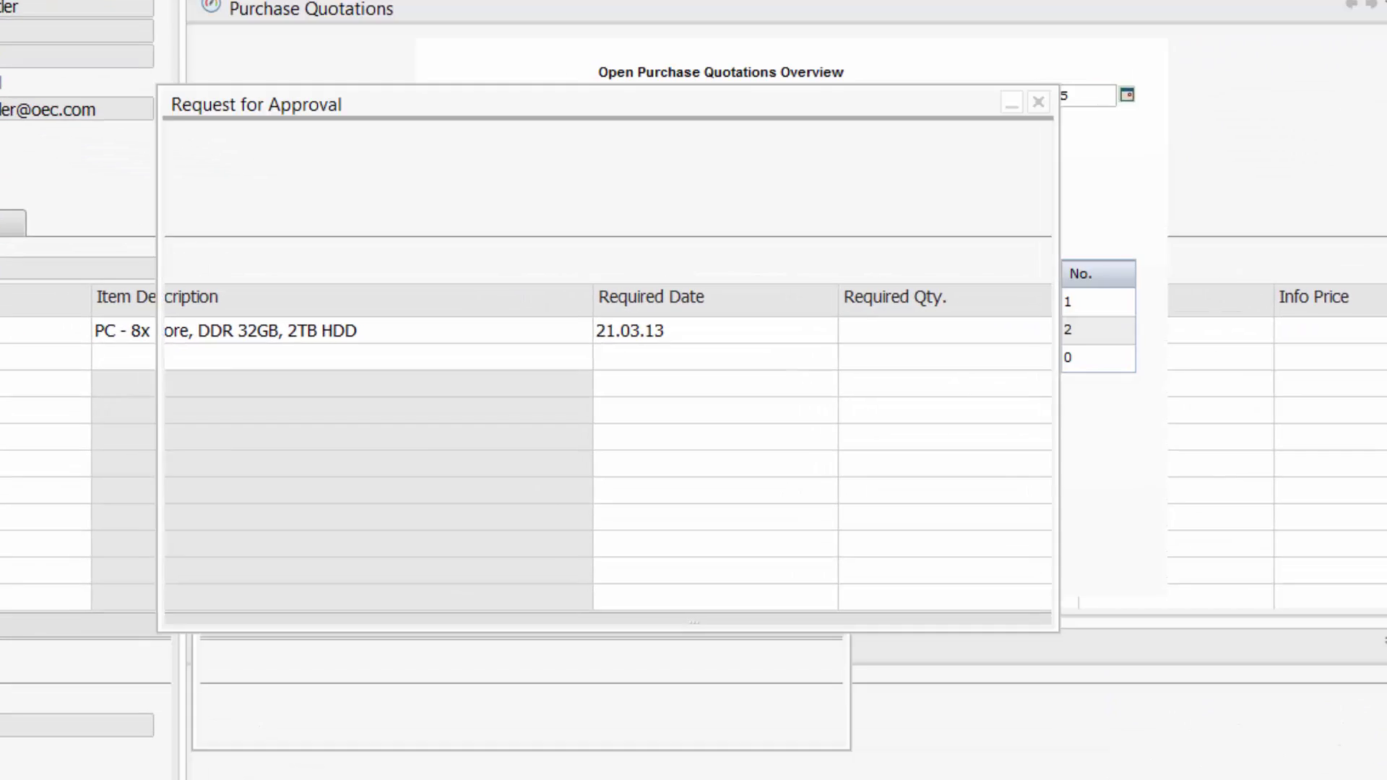
Set the approval decision to Approved with the remark 'Yes - per capex 12231'
left_click(482, 625)
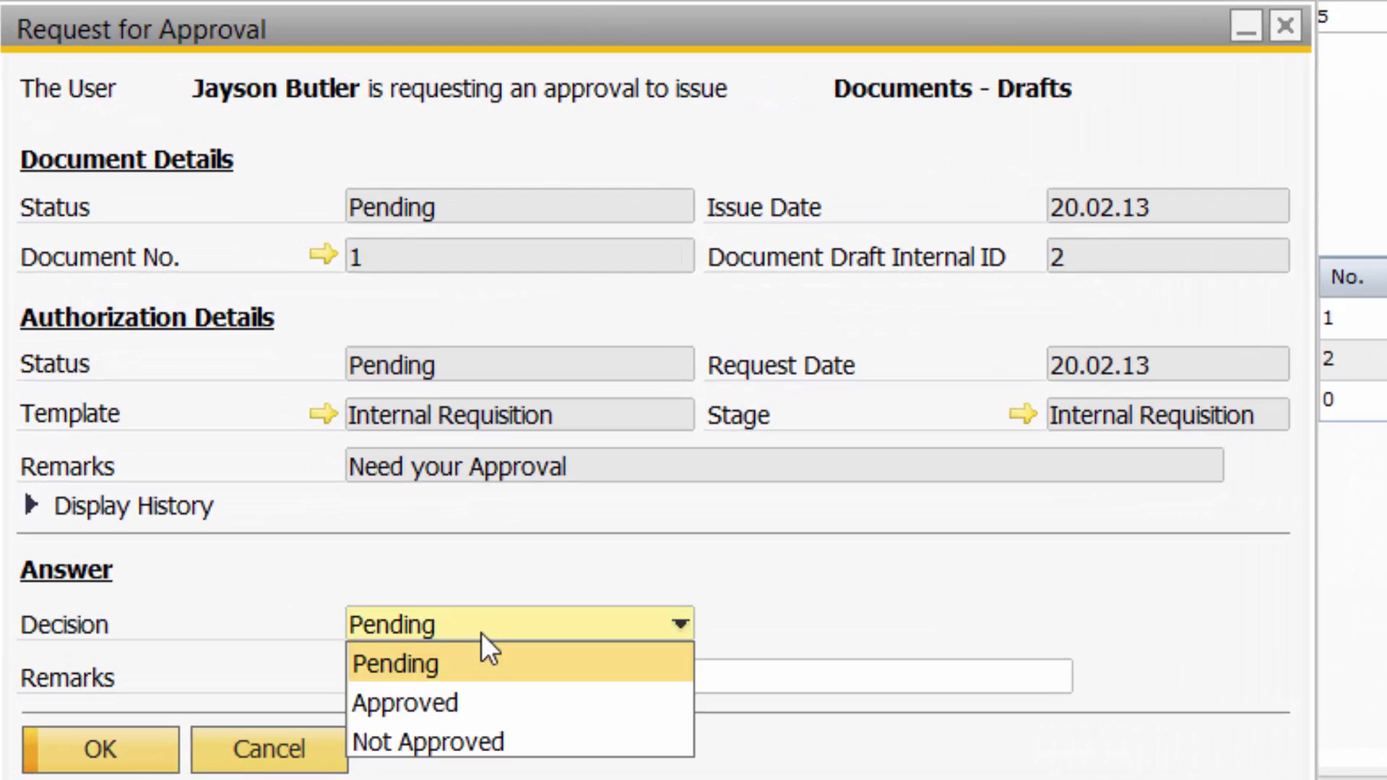
left_click(457, 697)
left_click(420, 680)
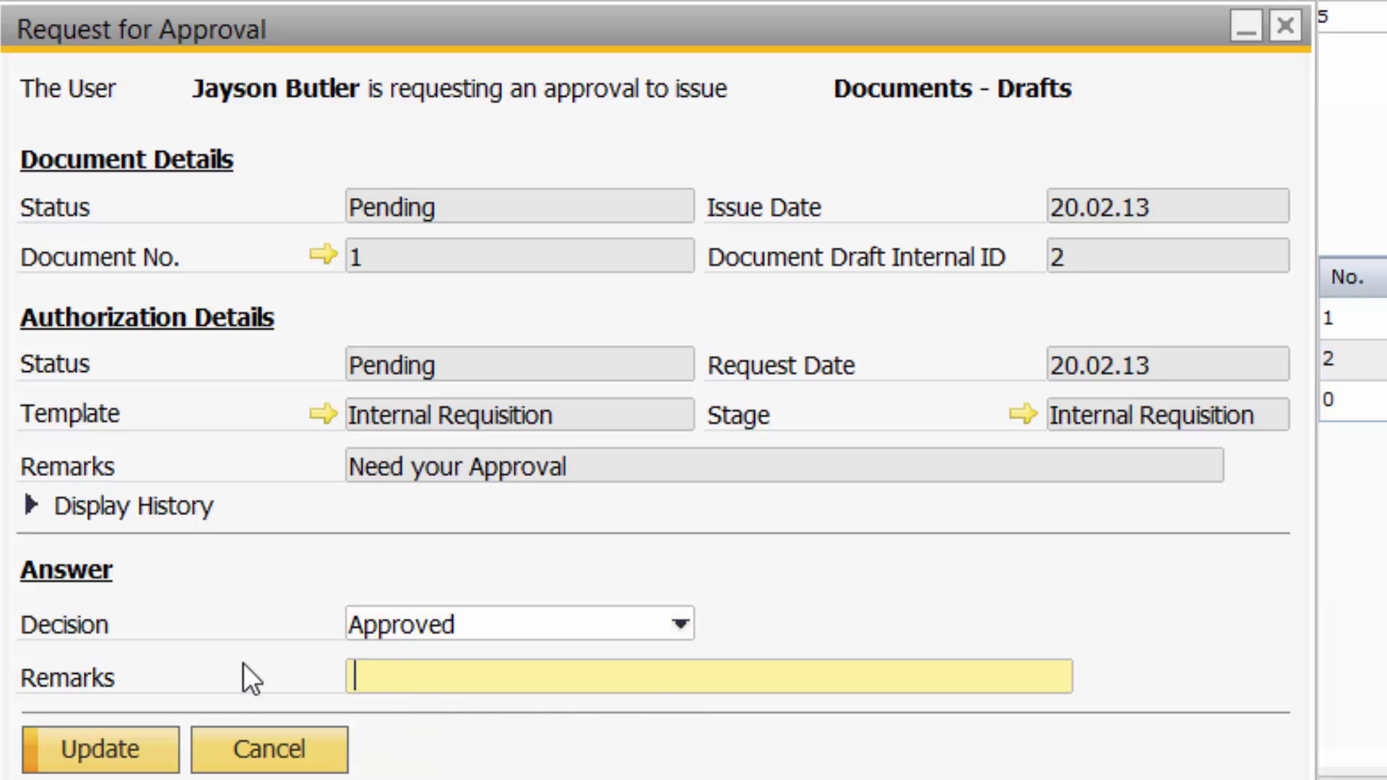
type("Yes - per c")
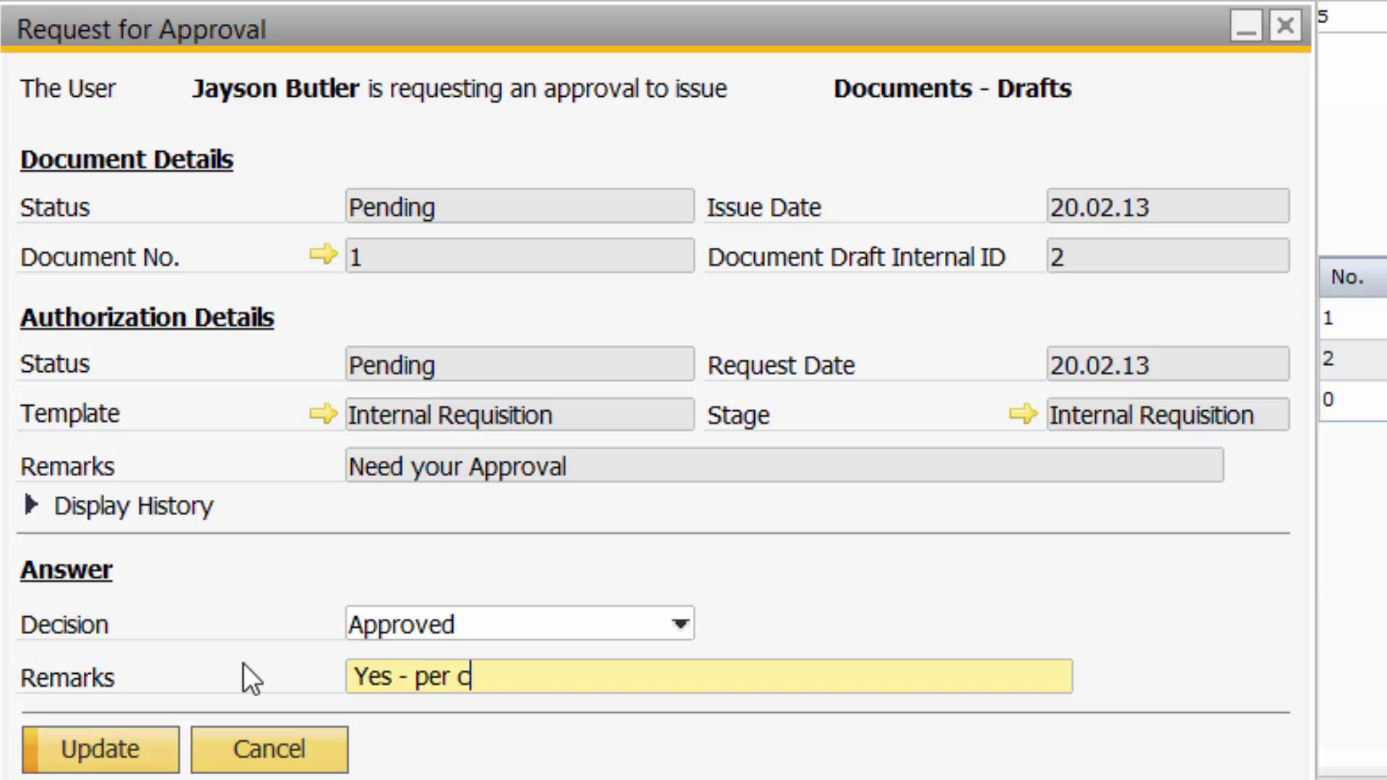
type("apex 12231")
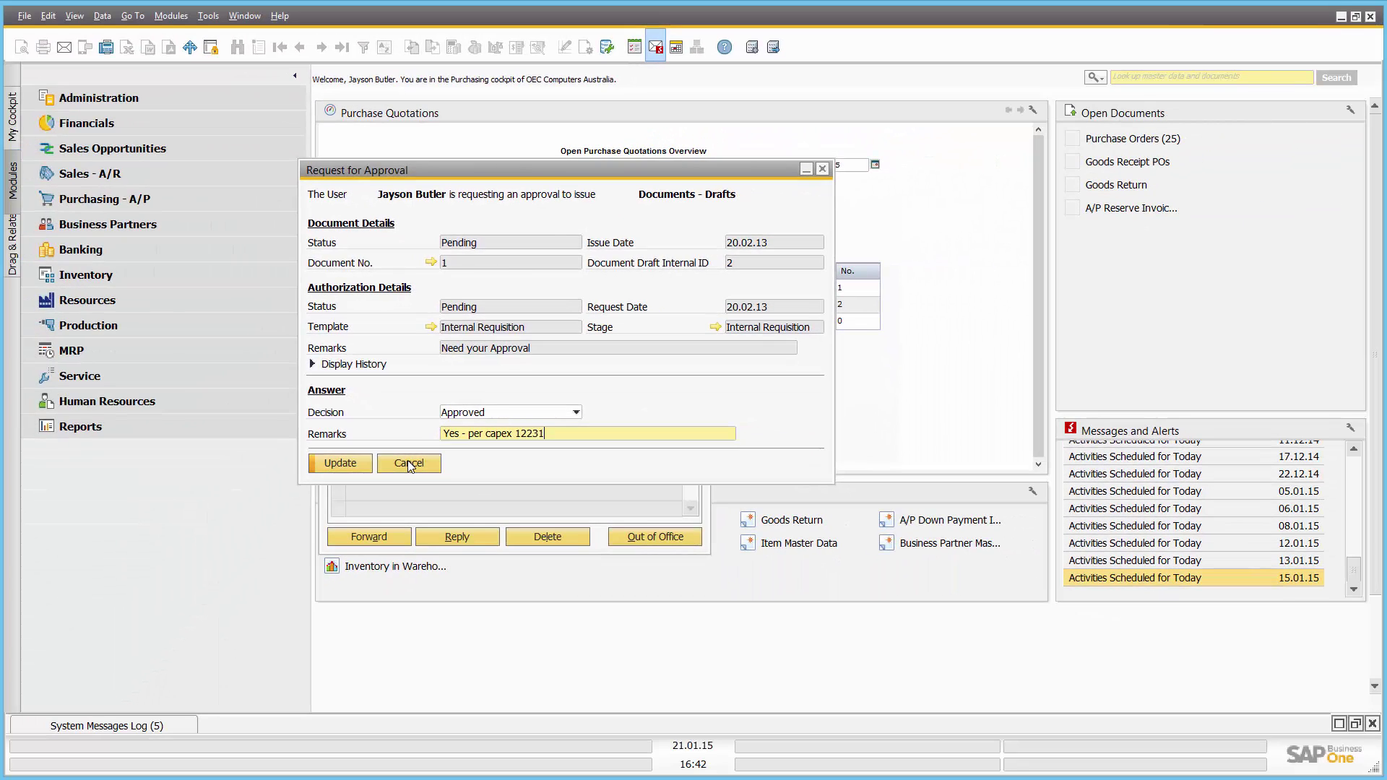
Cancel the approval answer, close Messages/Alerts Overview, and expand the Purchasing - A/P list
left_click(398, 483)
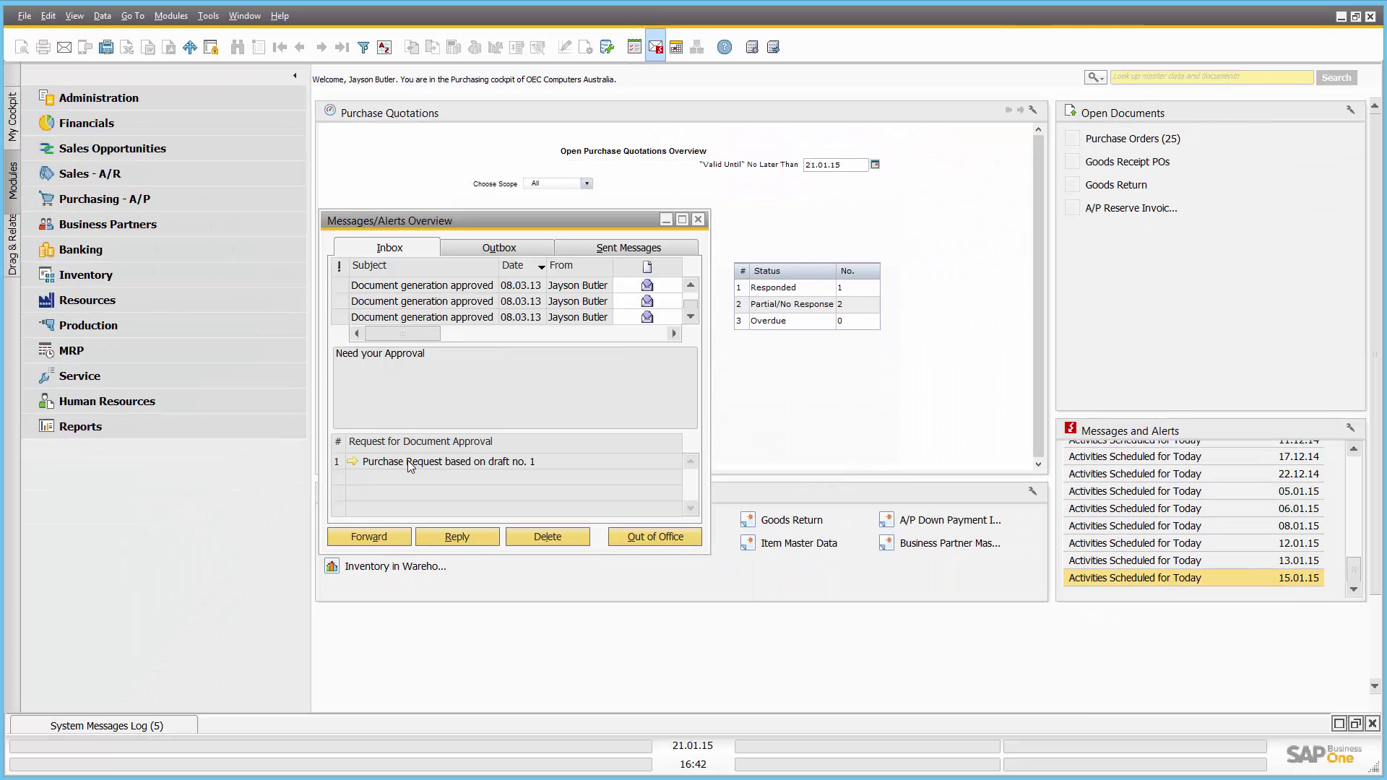
left_click(697, 220)
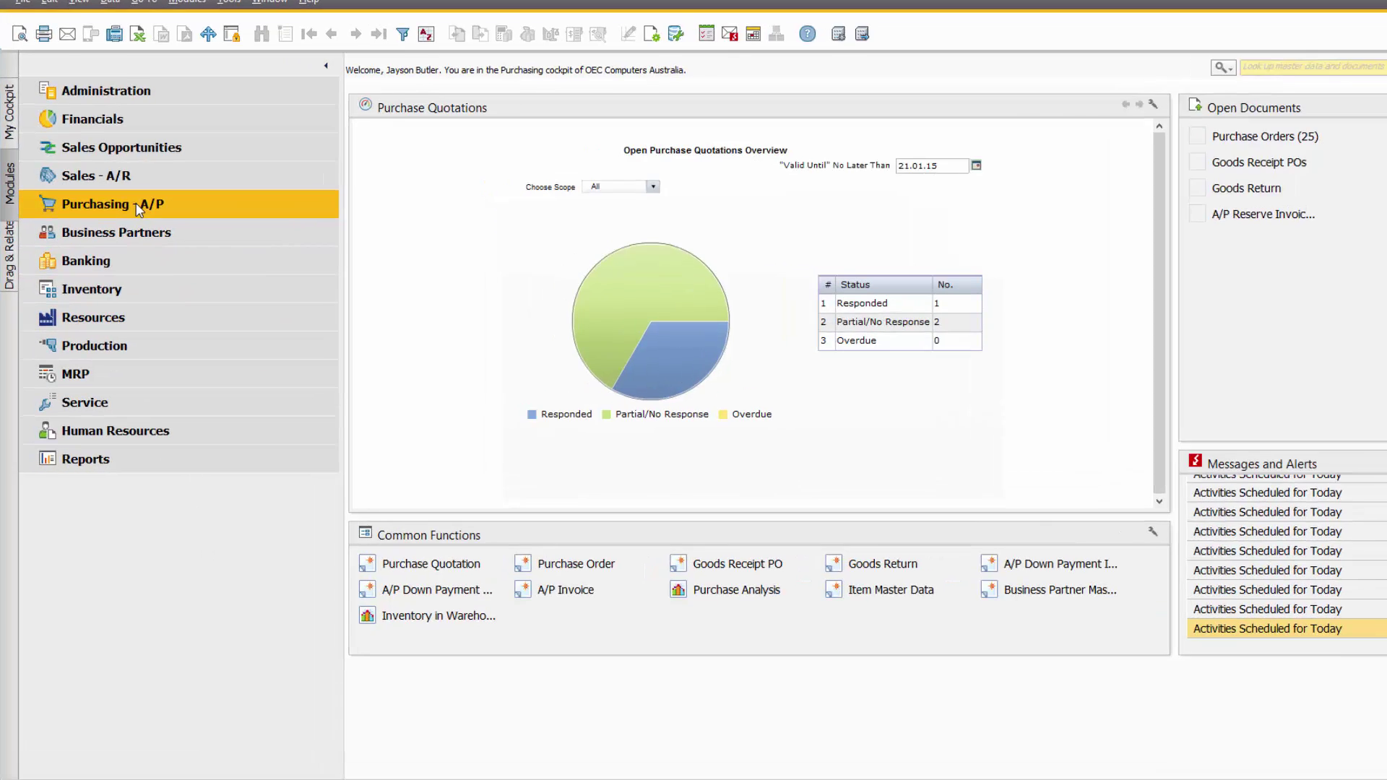
left_click(137, 205)
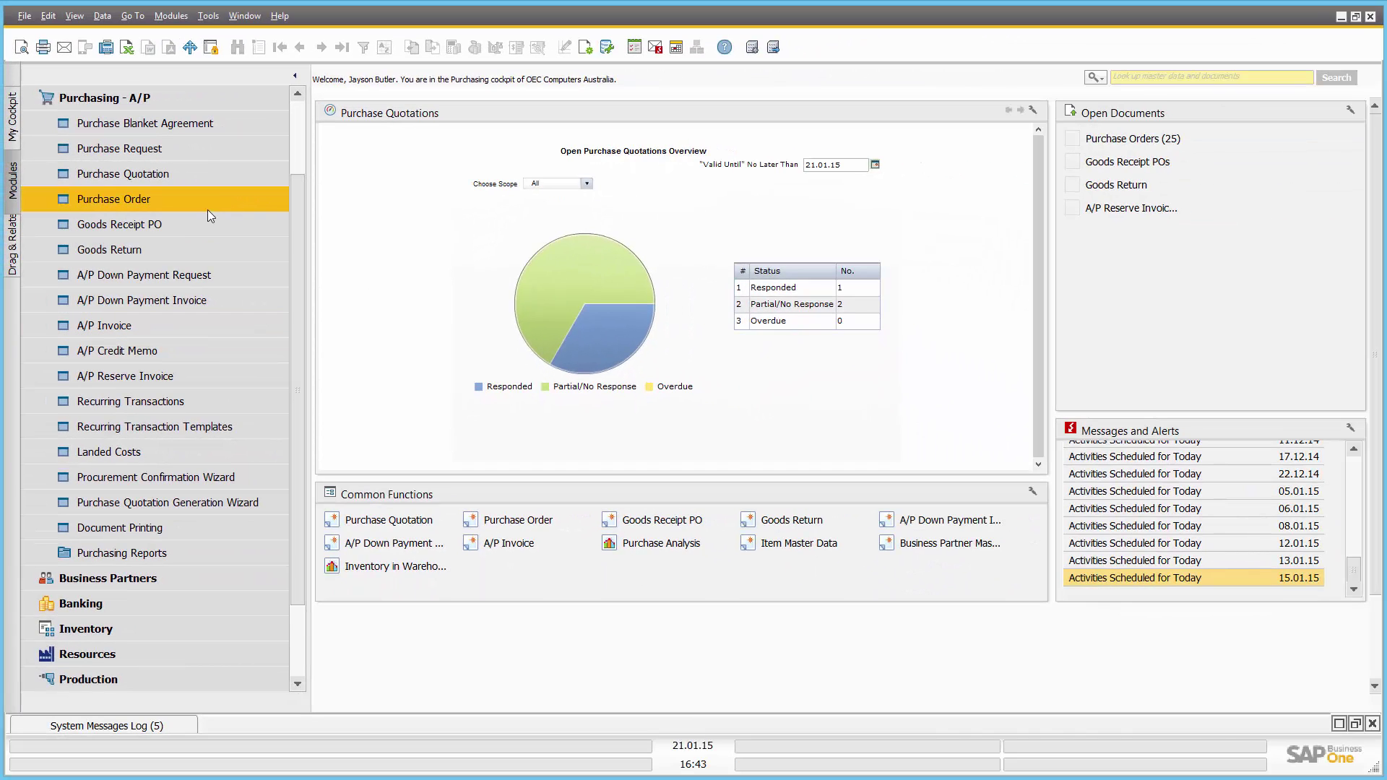
Copy purchase order 434 into a new Goods Receipt PO
left_click(206, 206)
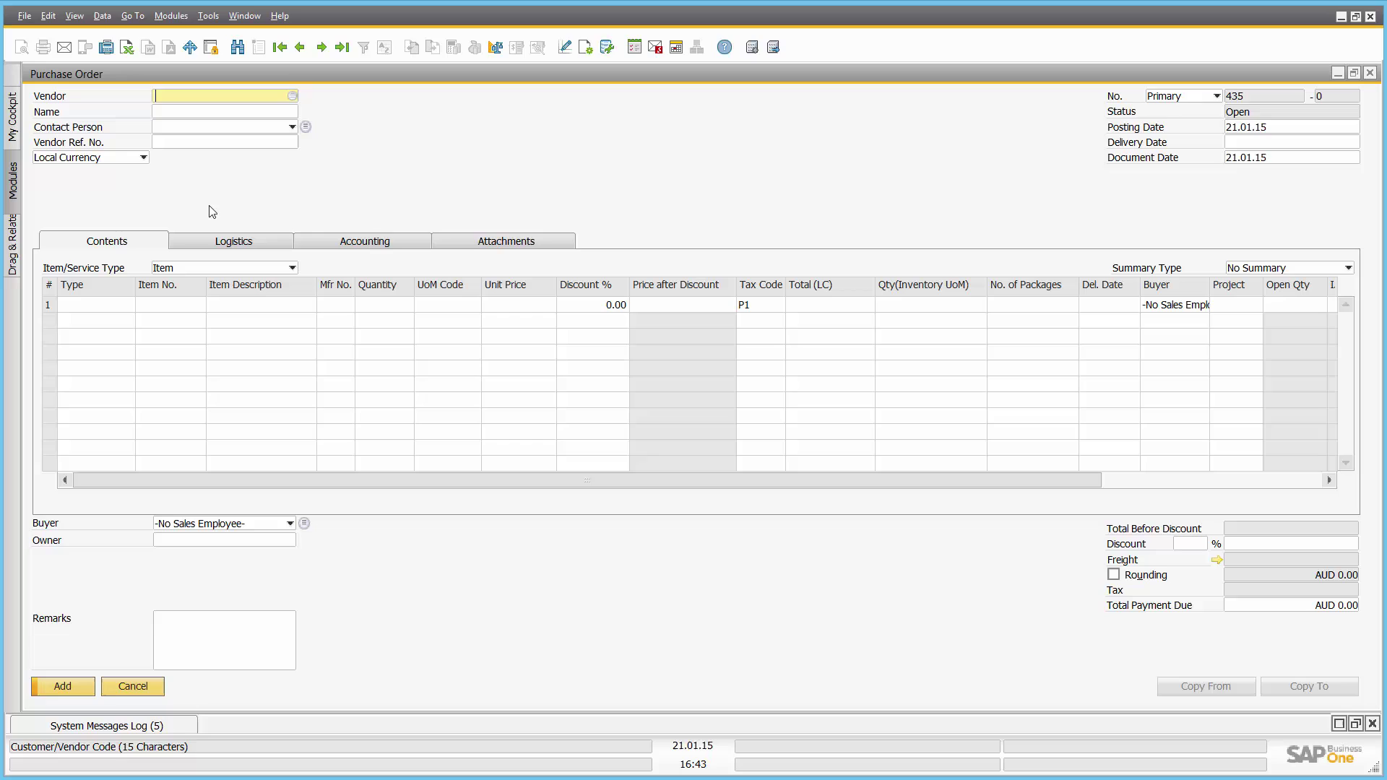
left_click(300, 47)
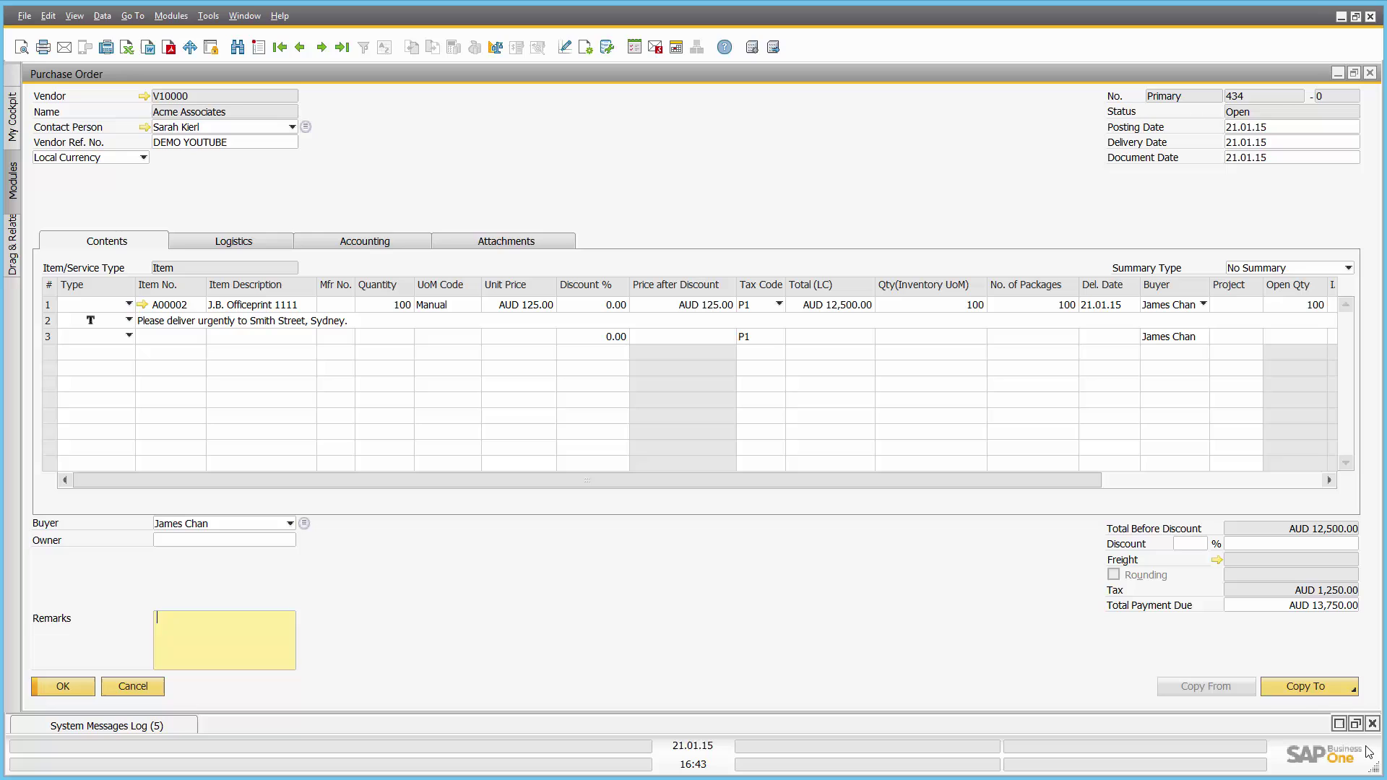
left_click(1319, 688)
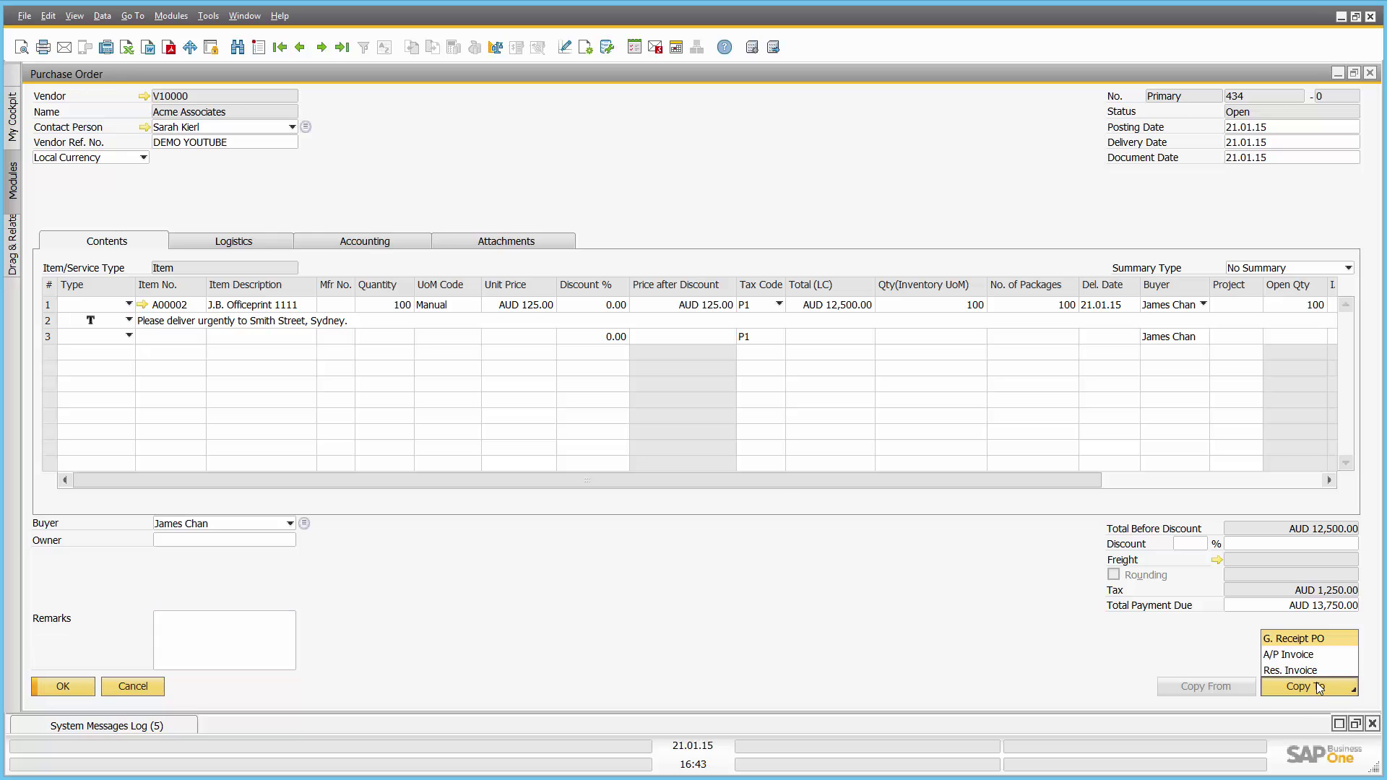
left_click(1311, 640)
Set the received quantity to 80, add the goods receipt, and close the form
left_click(428, 304)
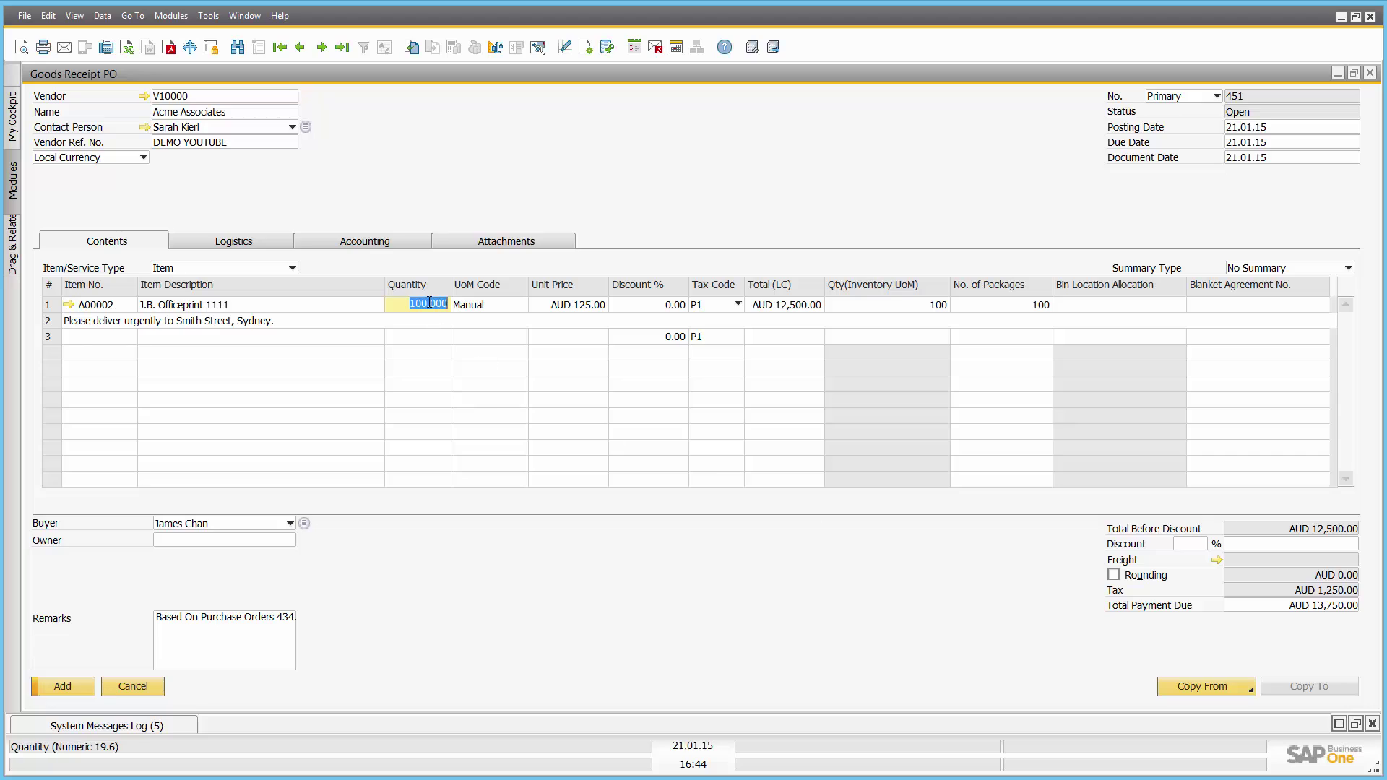
type("80")
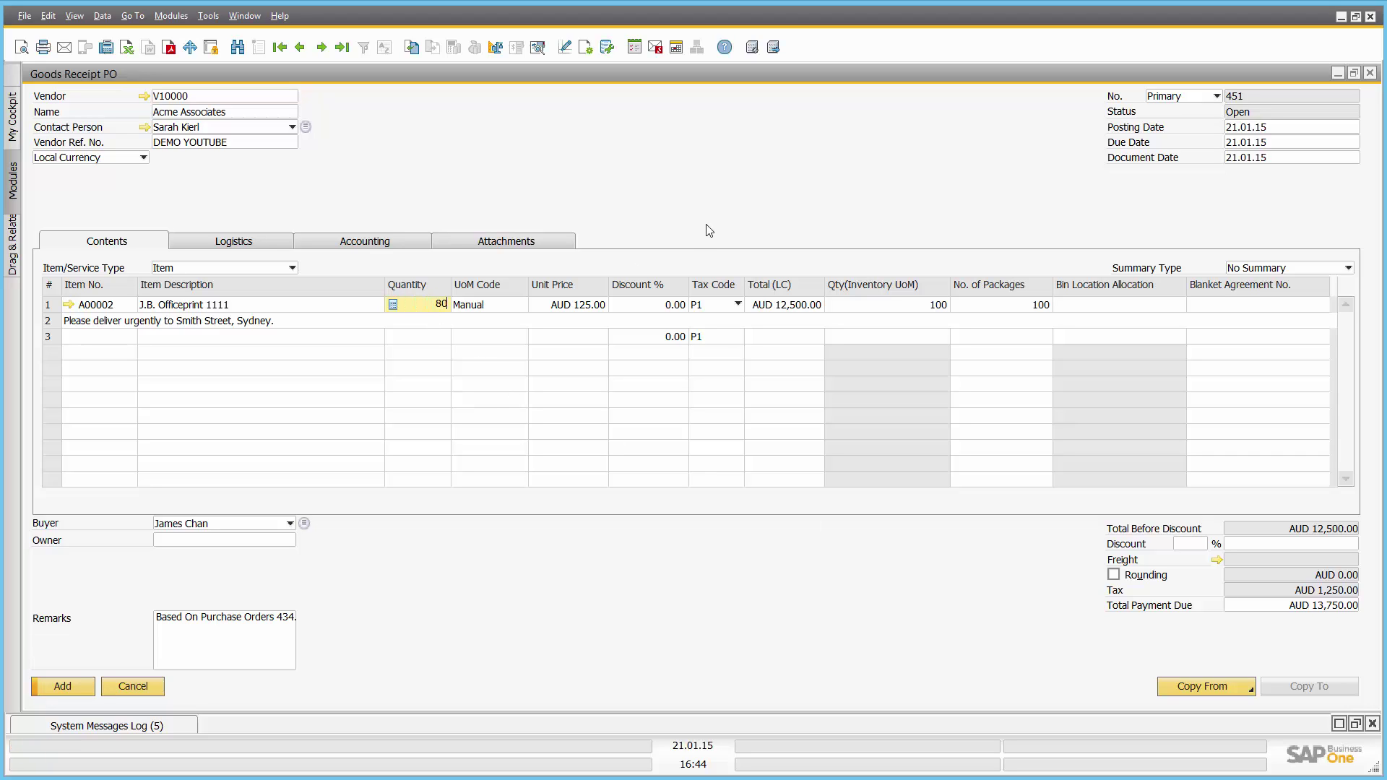
key("Tab")
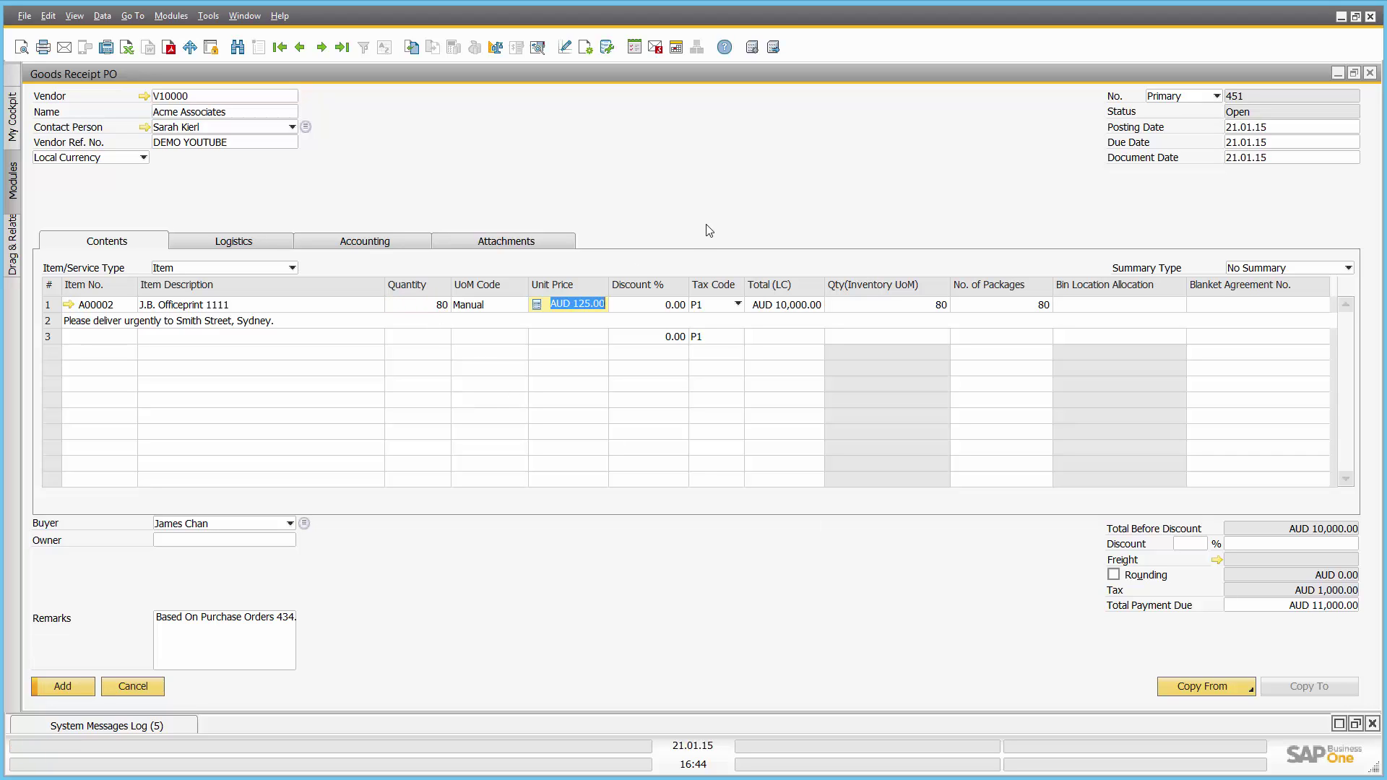
left_click(75, 686)
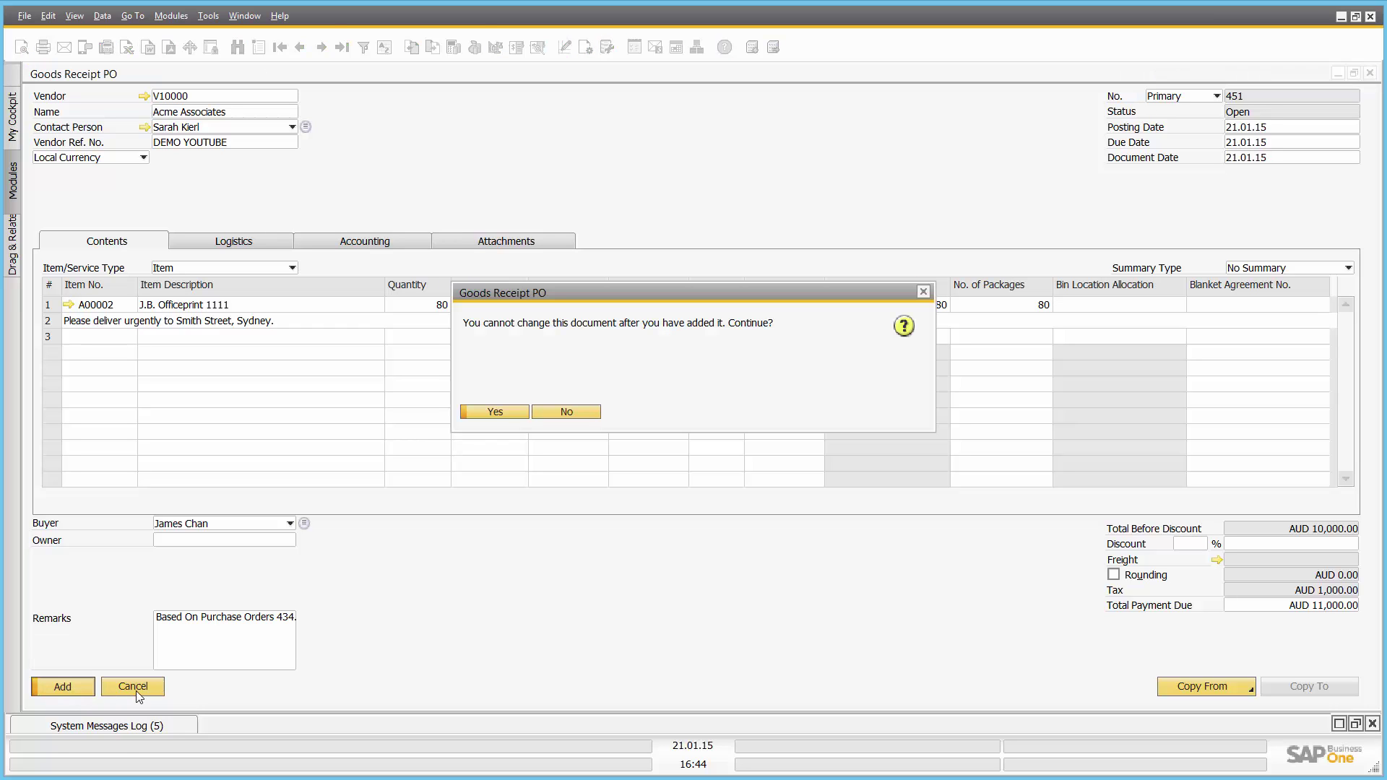
left_click(491, 411)
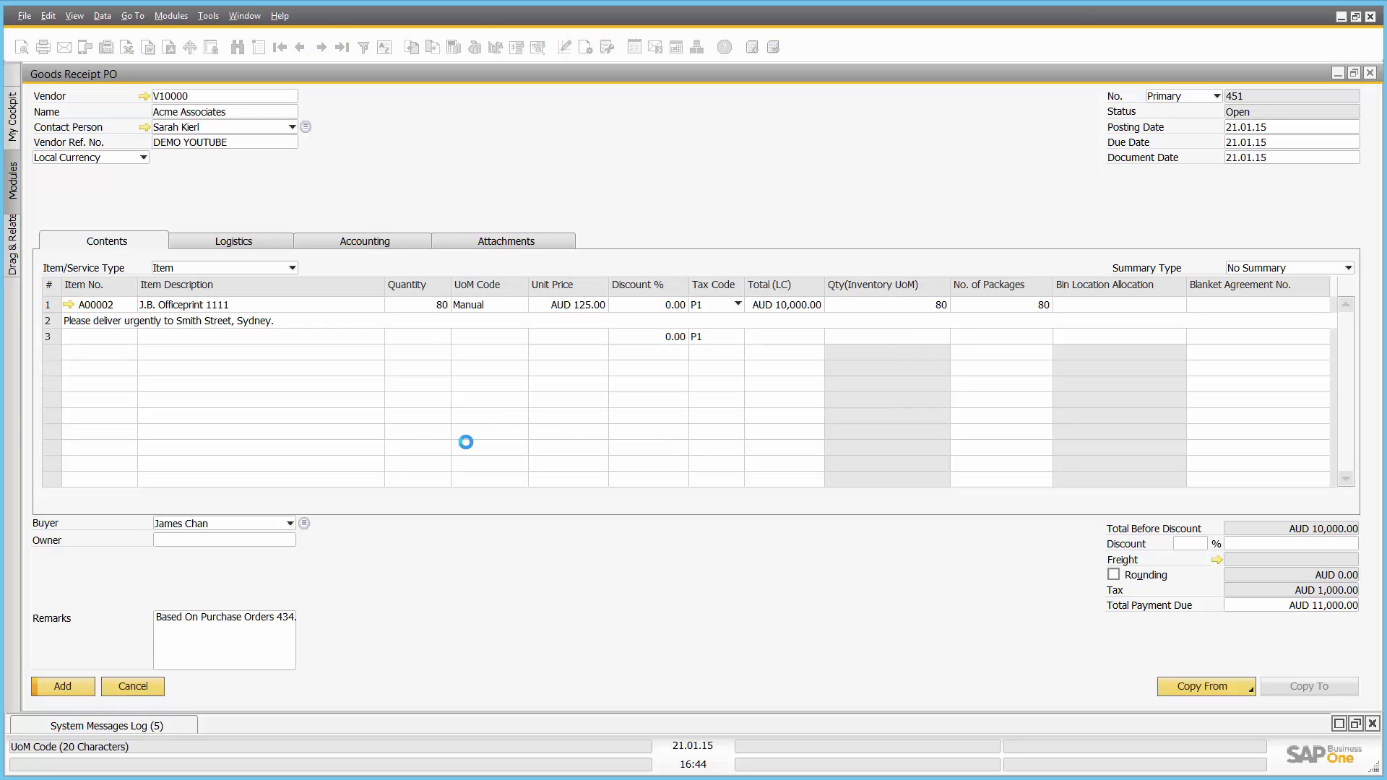
left_click(149, 687)
Copy PO 434 into goods receipt 452 for the remaining 20 units and add it
left_click(151, 685)
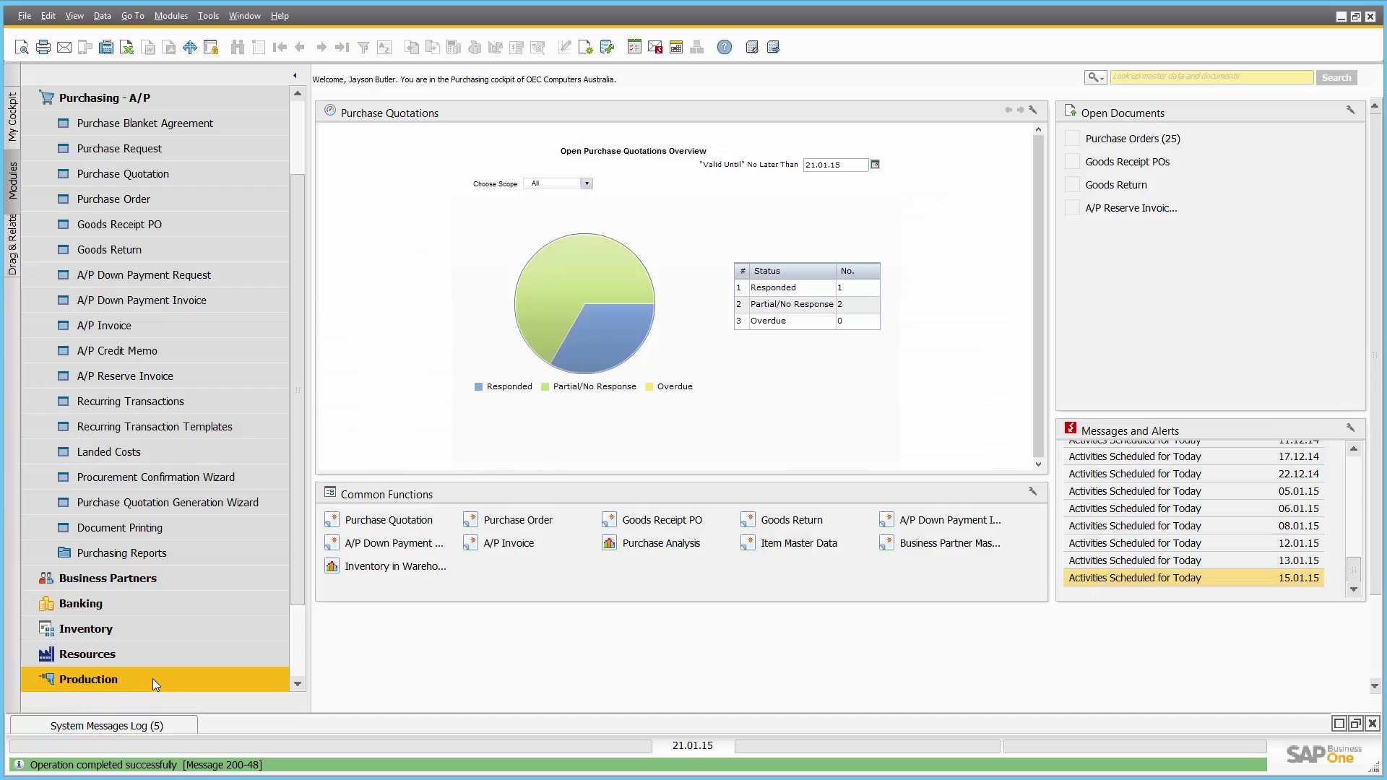
left_click(161, 200)
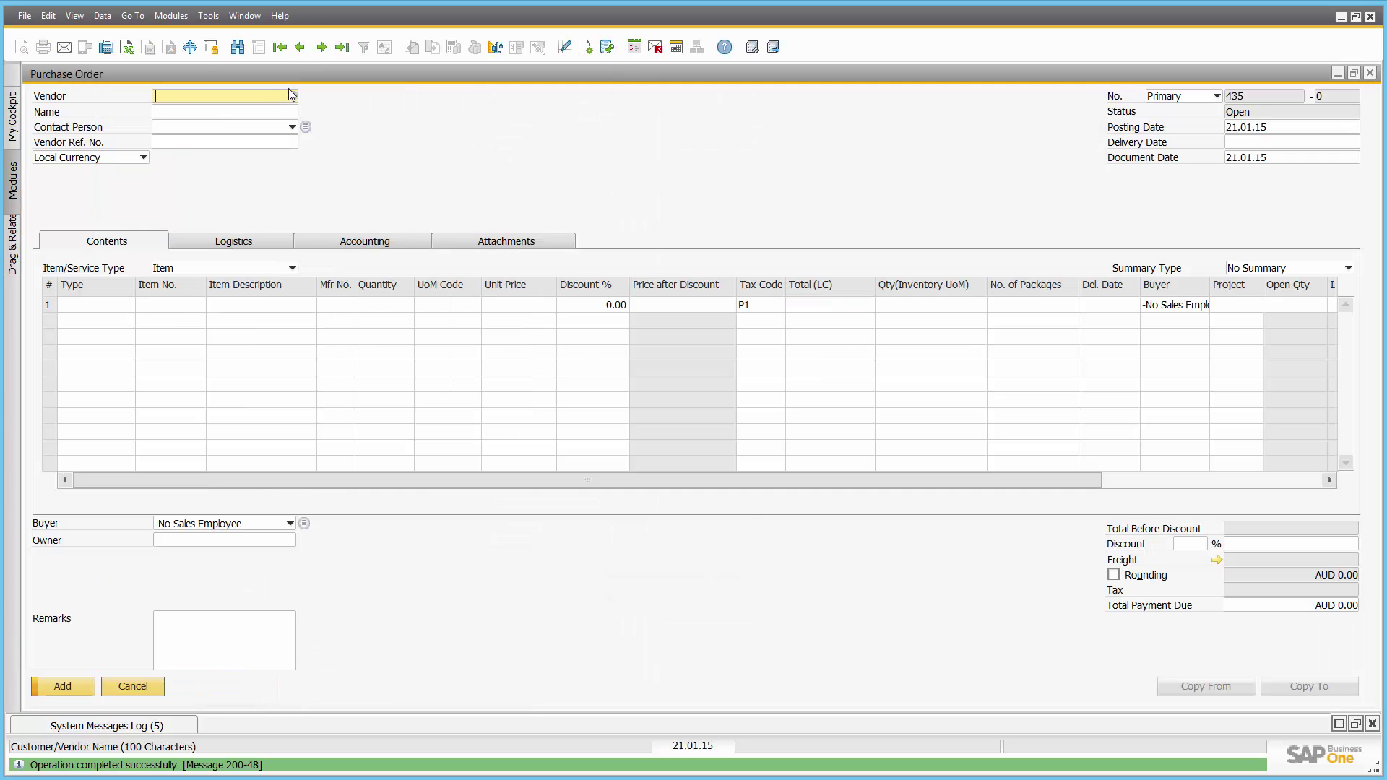
left_click(299, 46)
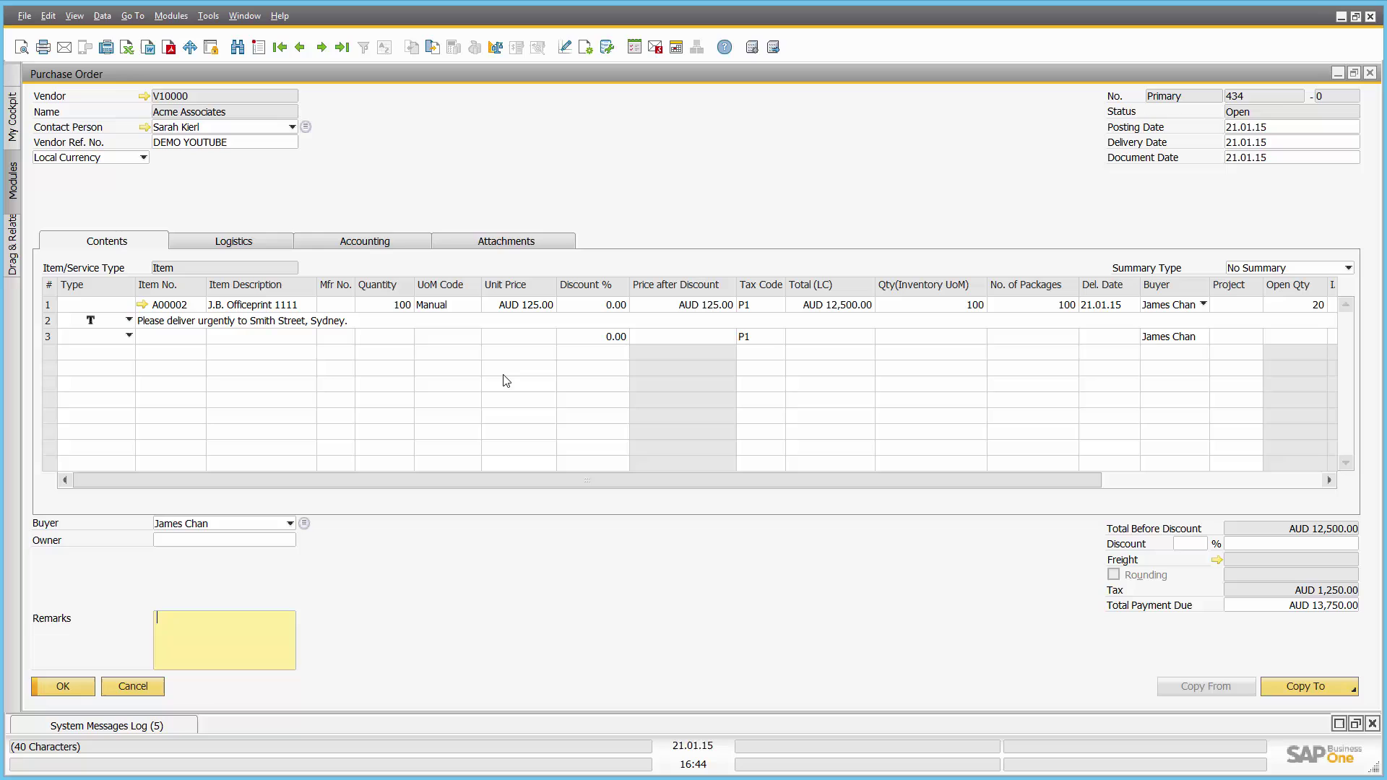
left_click(1327, 685)
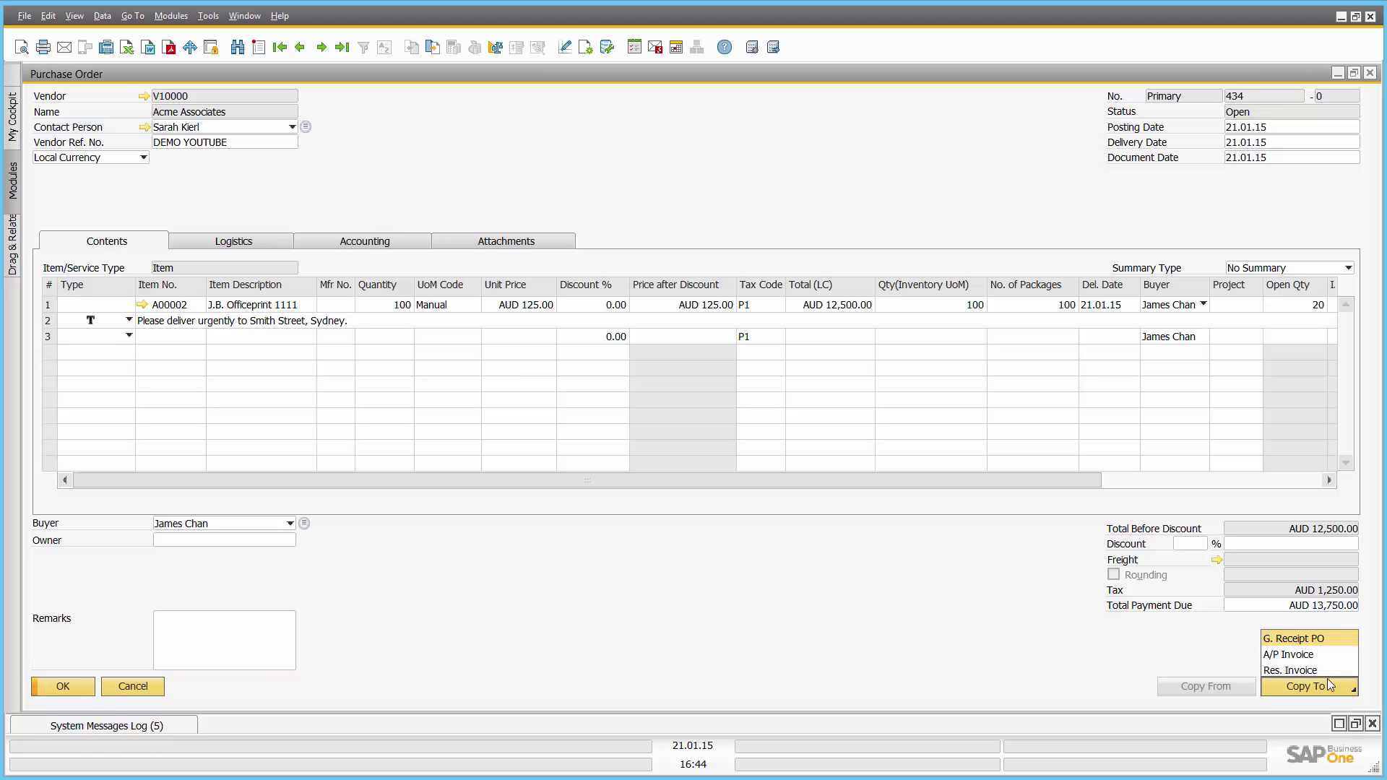
left_click(1293, 638)
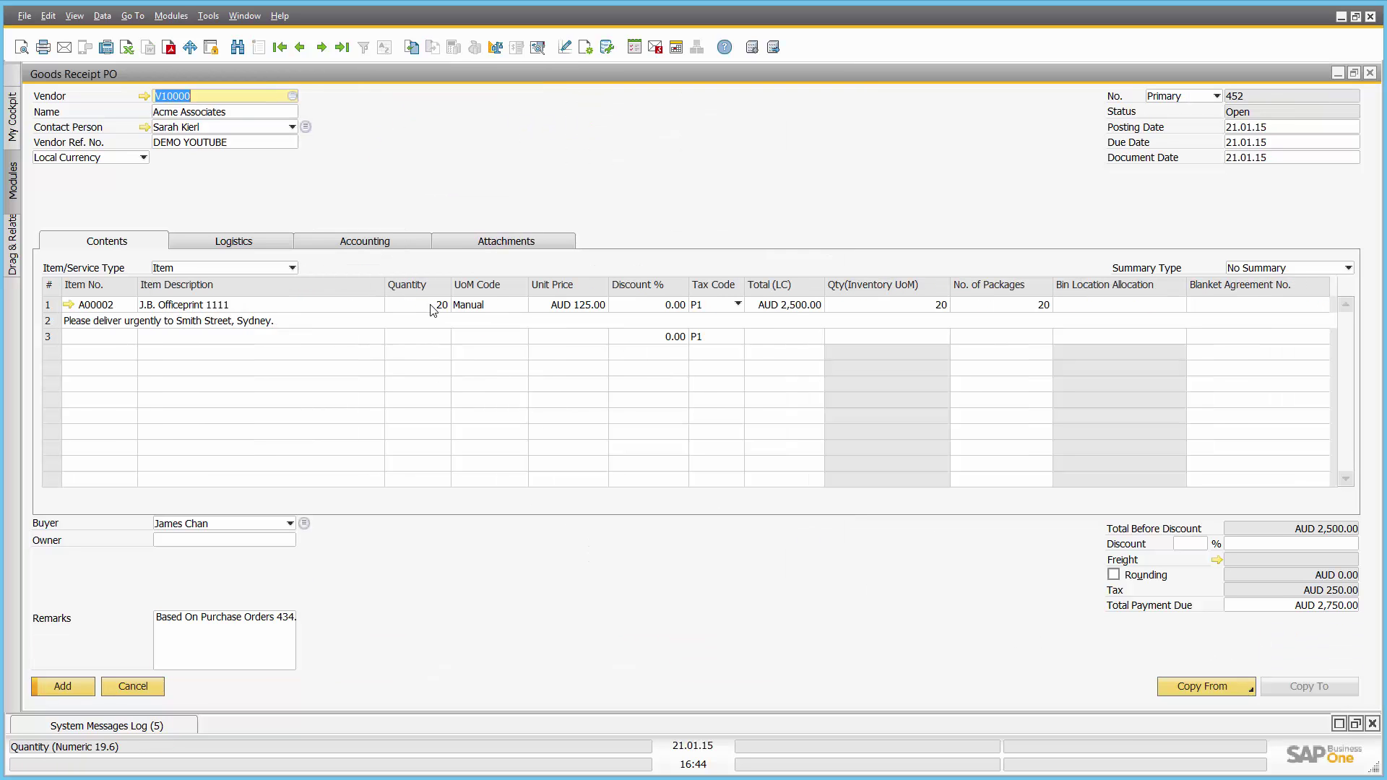
left_click(79, 688)
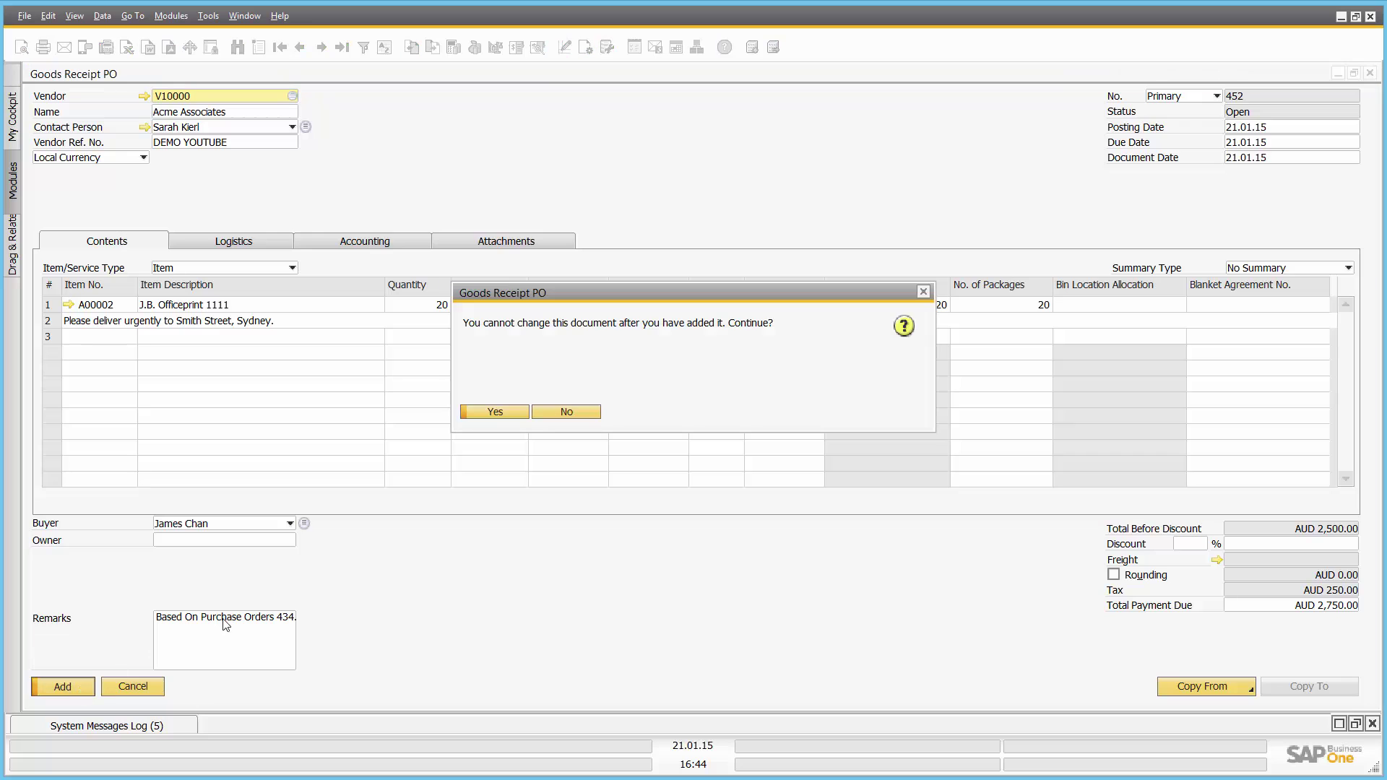
left_click(479, 412)
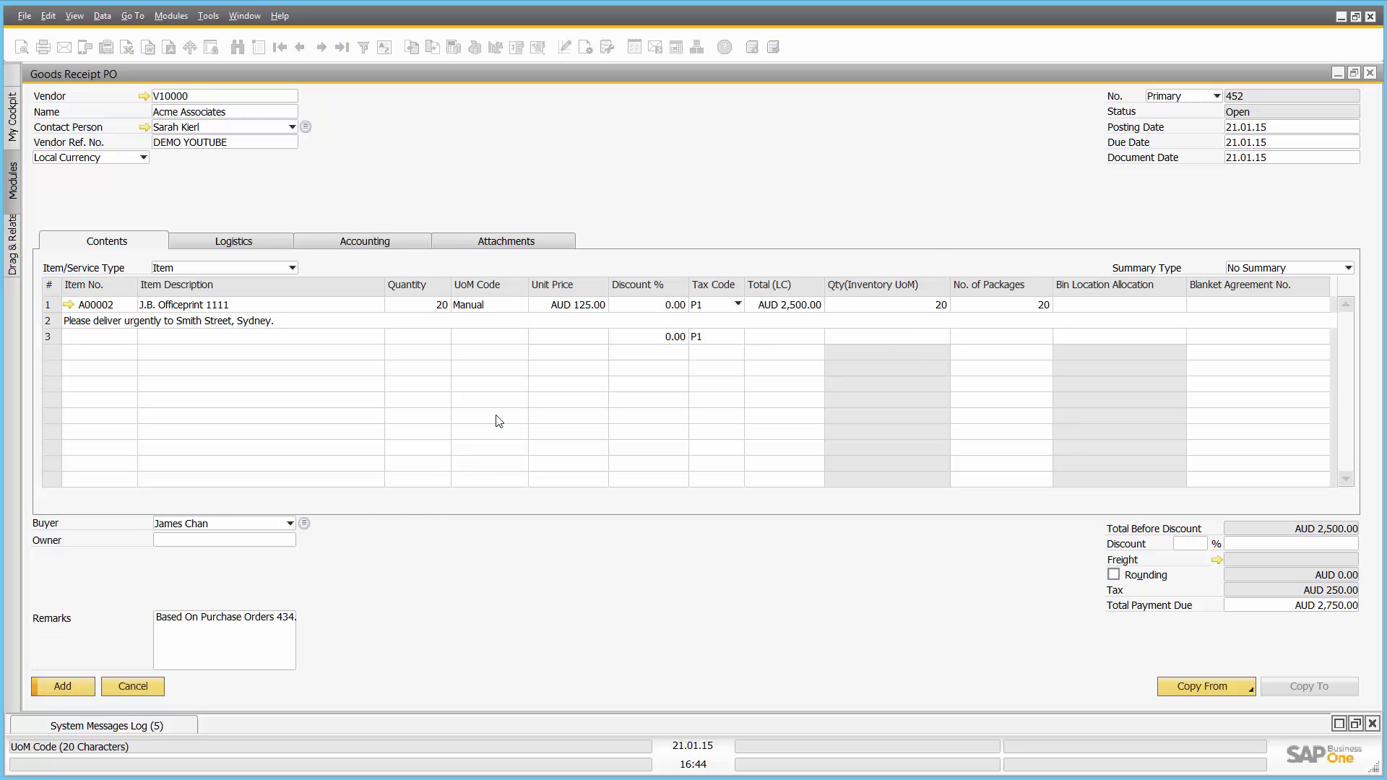
left_click(159, 685)
left_click(155, 685)
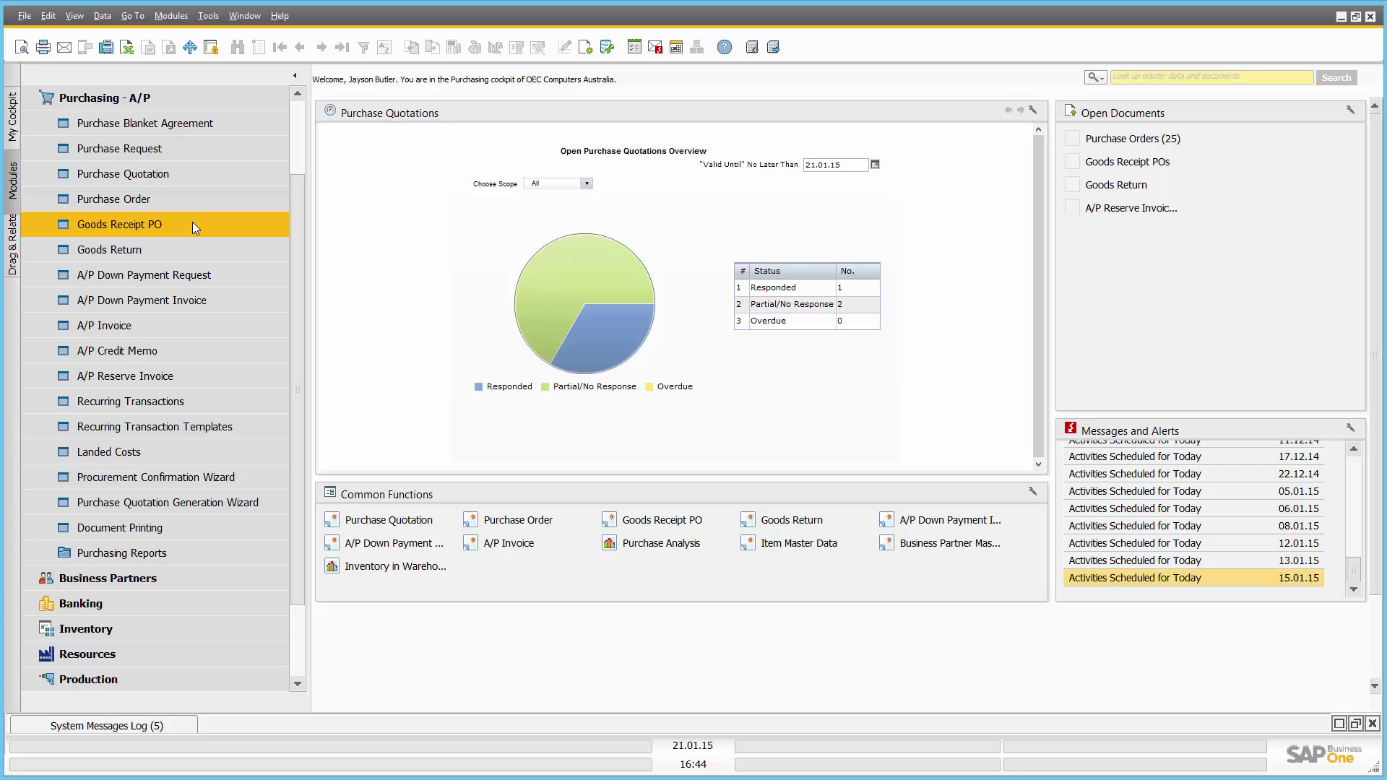
Show goods receipt 452's relationship map and open the linked purchase order 434 from it
left_click(192, 224)
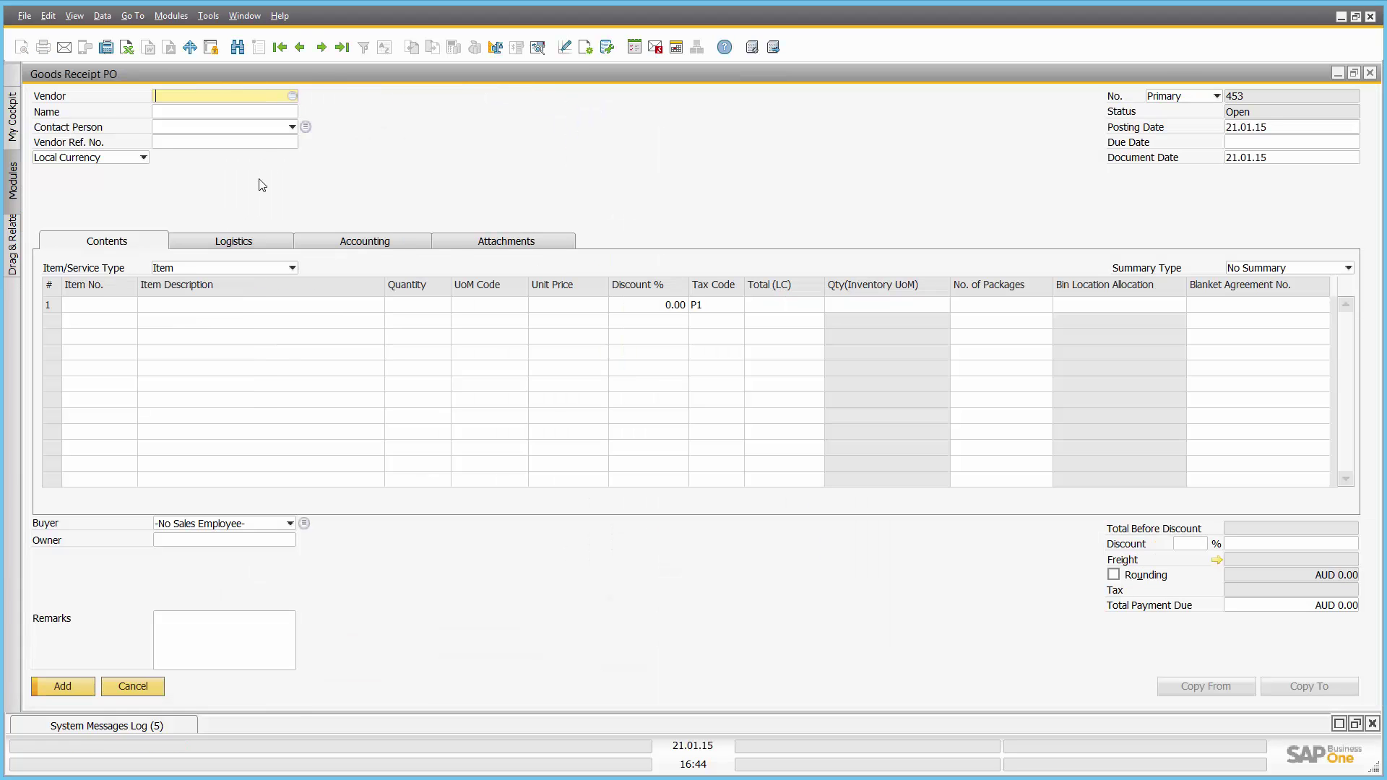
left_click(299, 53)
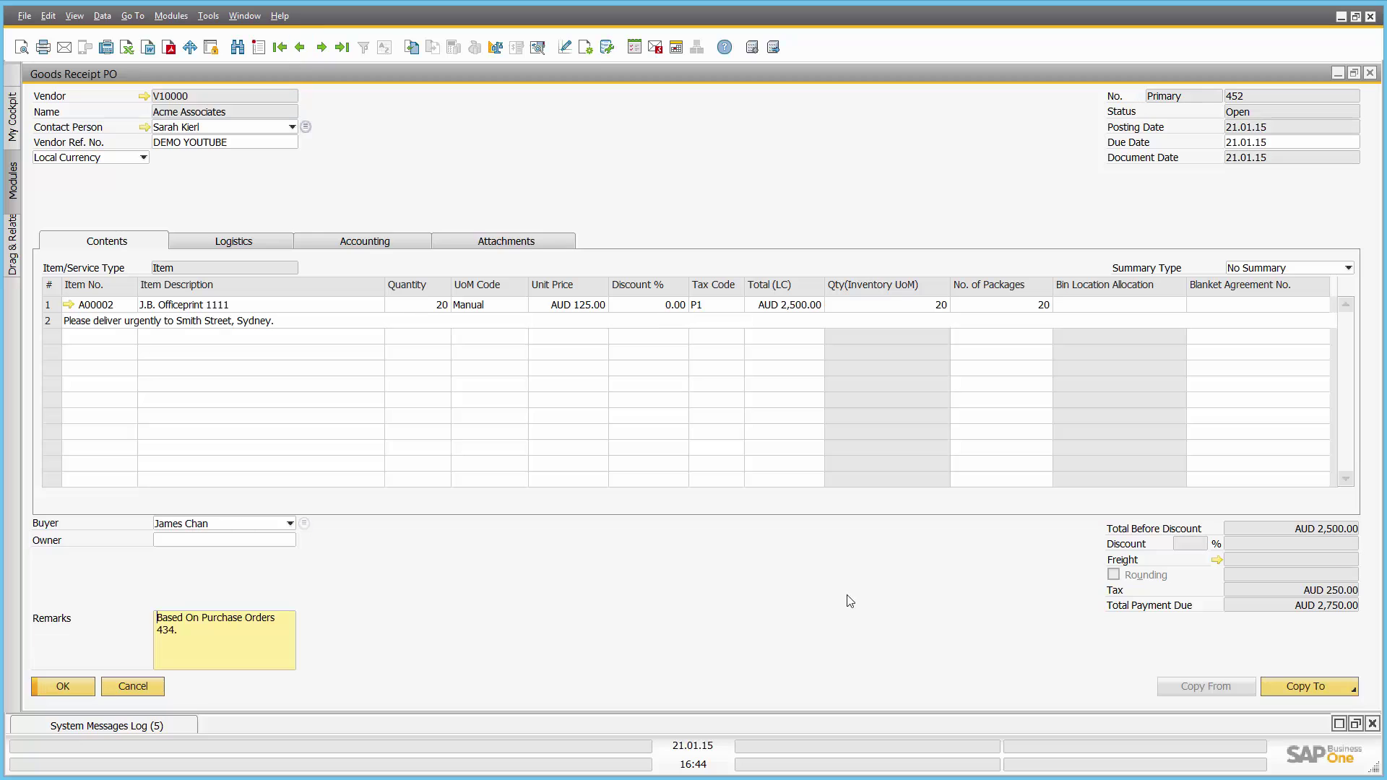
right_click(671, 576)
left_click(736, 745)
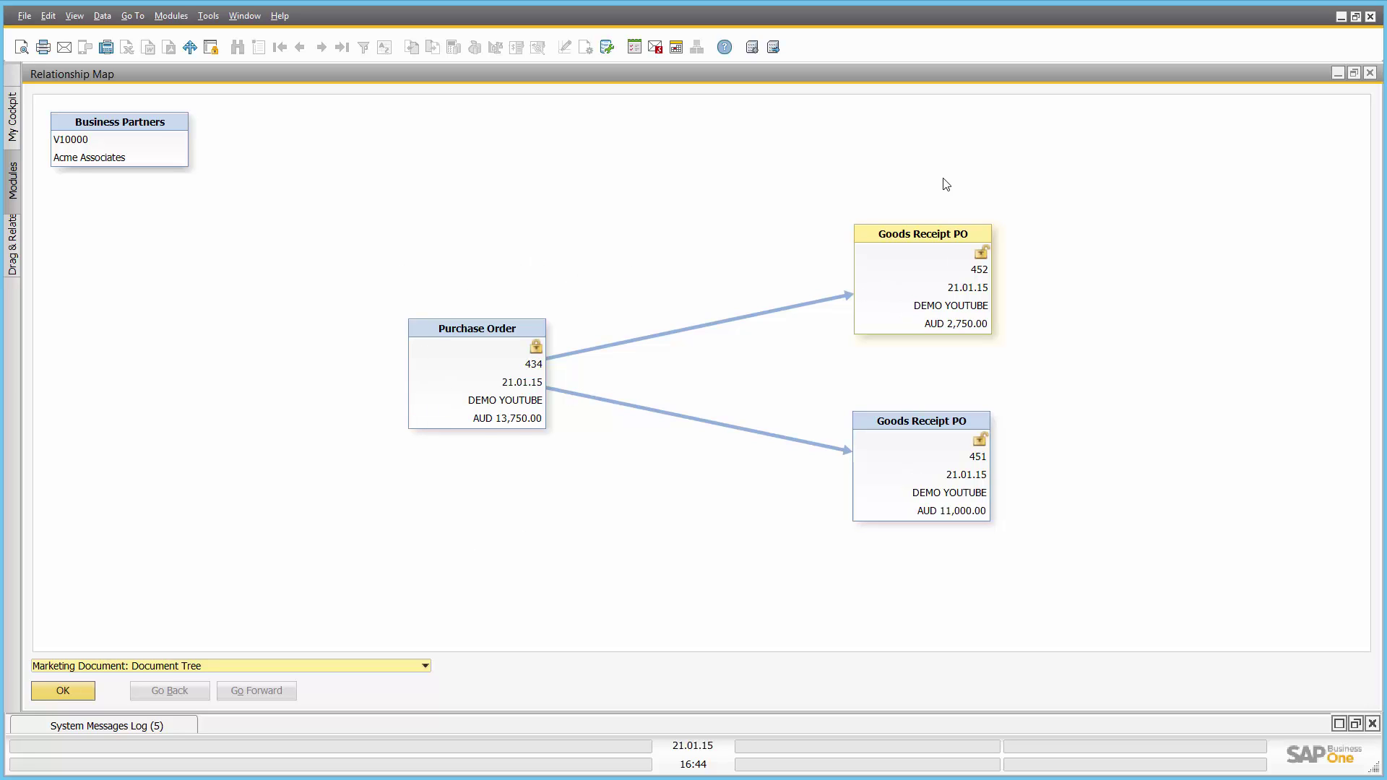
double_click(480, 391)
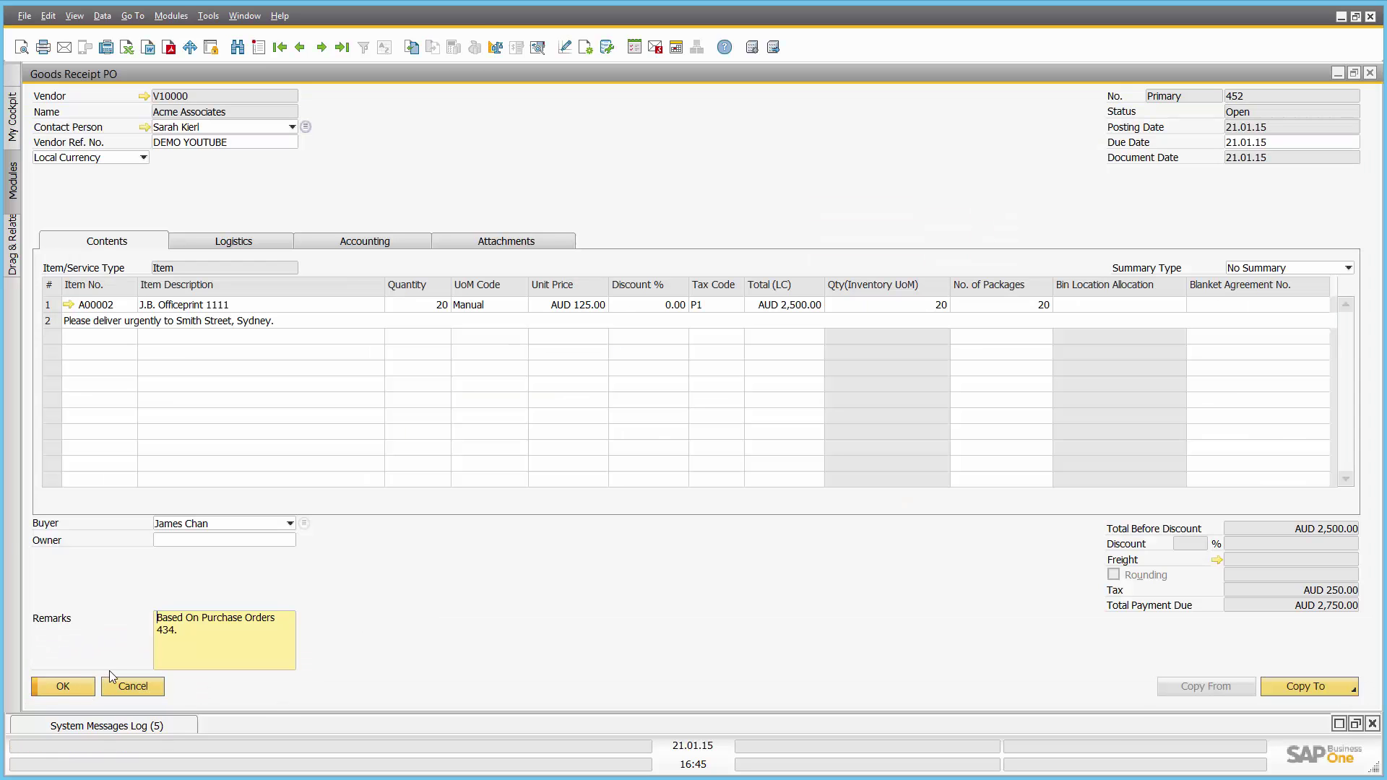
left_click(124, 686)
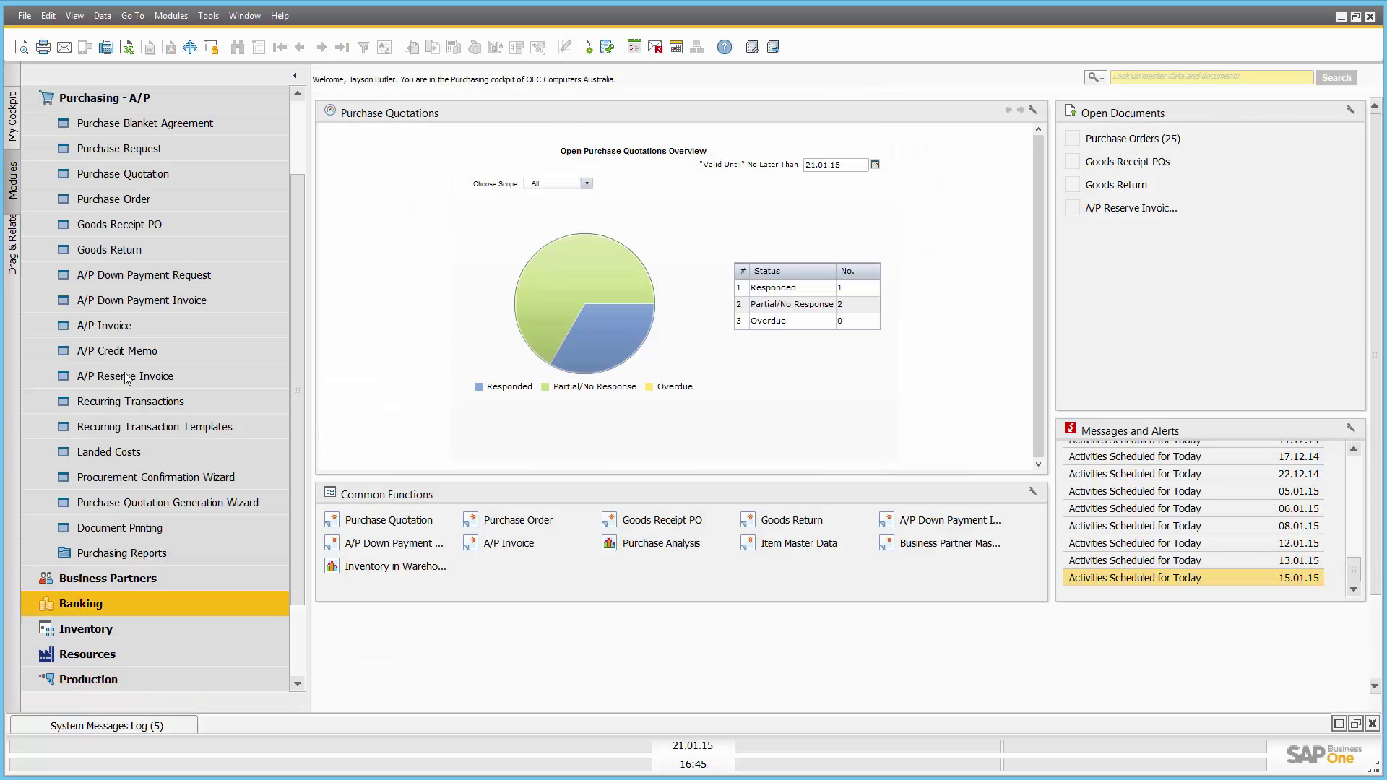
Start a new purchase order with Lasercom chosen as the vendor
left_click(124, 198)
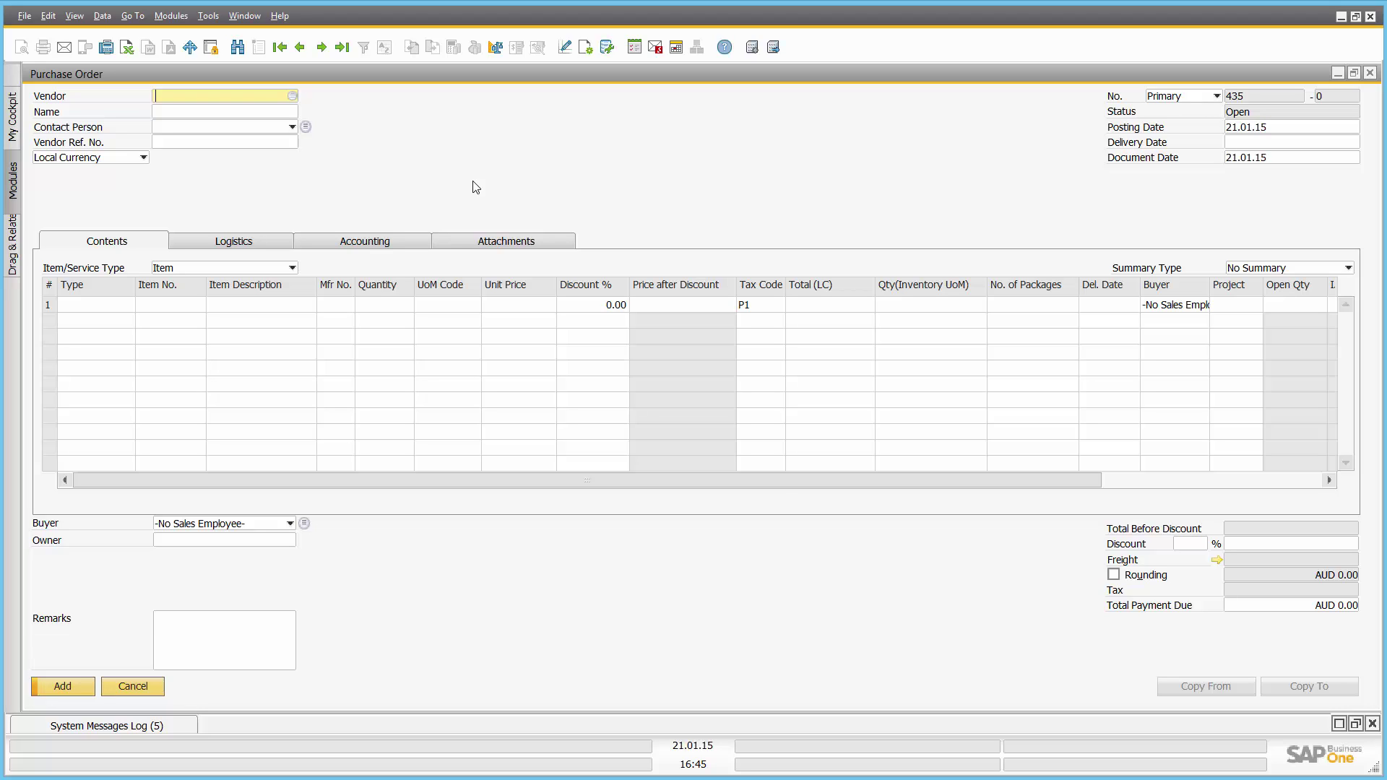
left_click(166, 112)
type("ear")
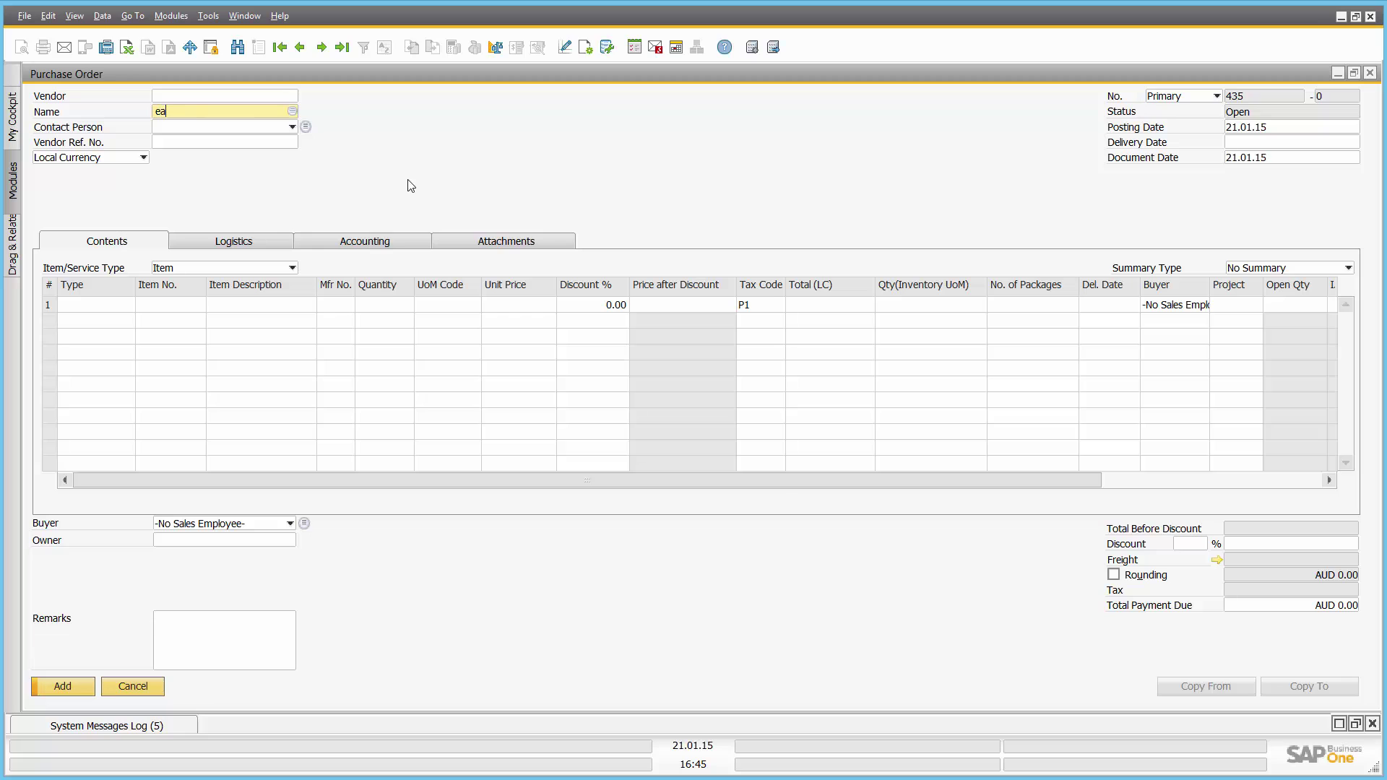
key("BackSpace")
key("BackSpace")
key("Tab")
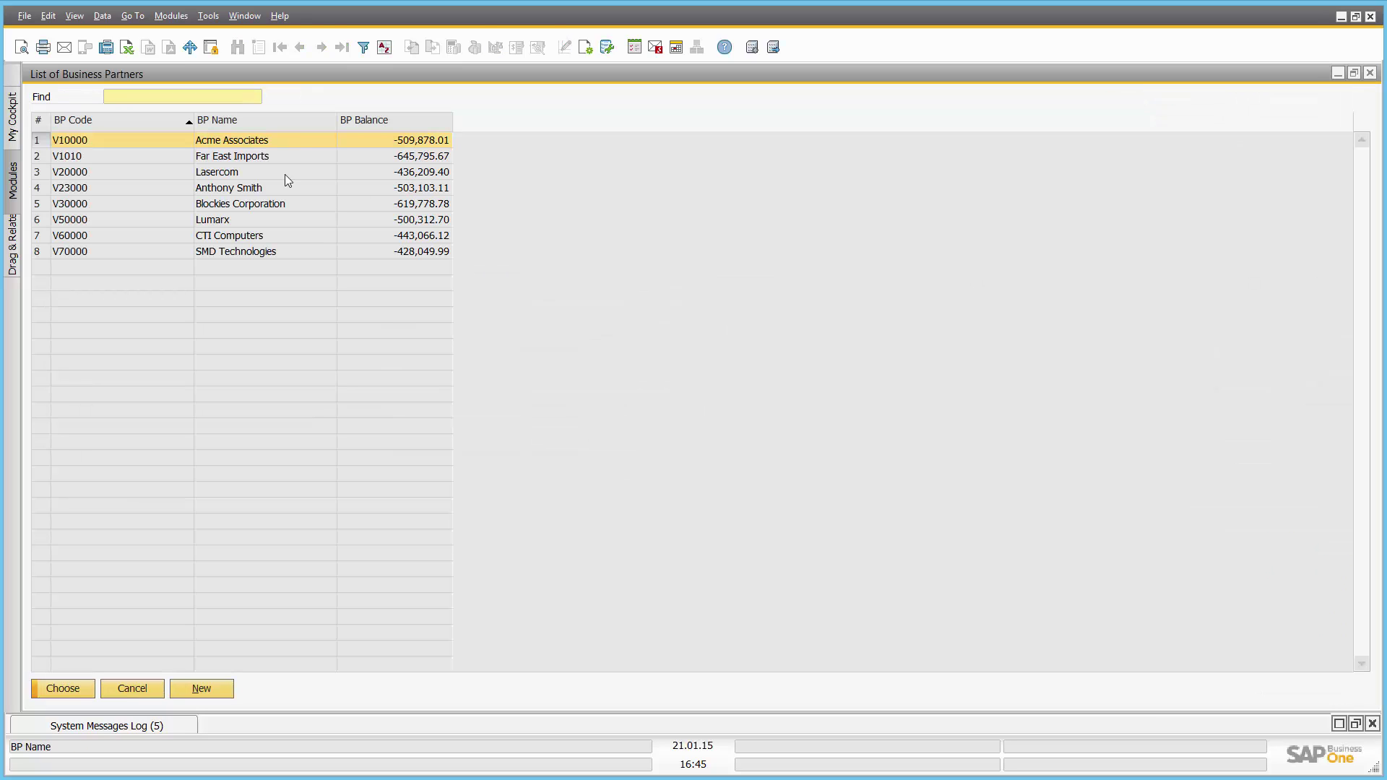
double_click(262, 170)
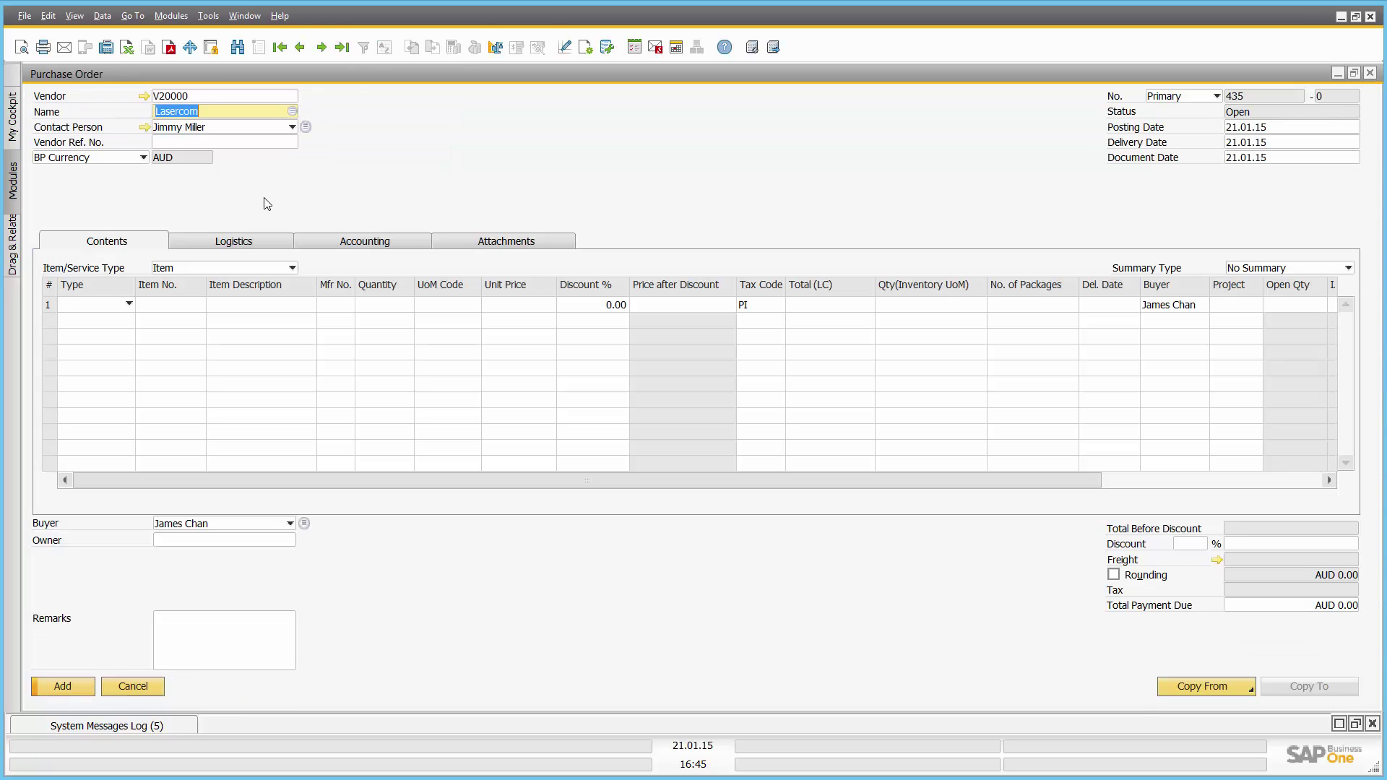
Add item A00002 J.B. Officeprint 1111 at AUD 125.00 as the first line
left_click(159, 304)
key("Tab")
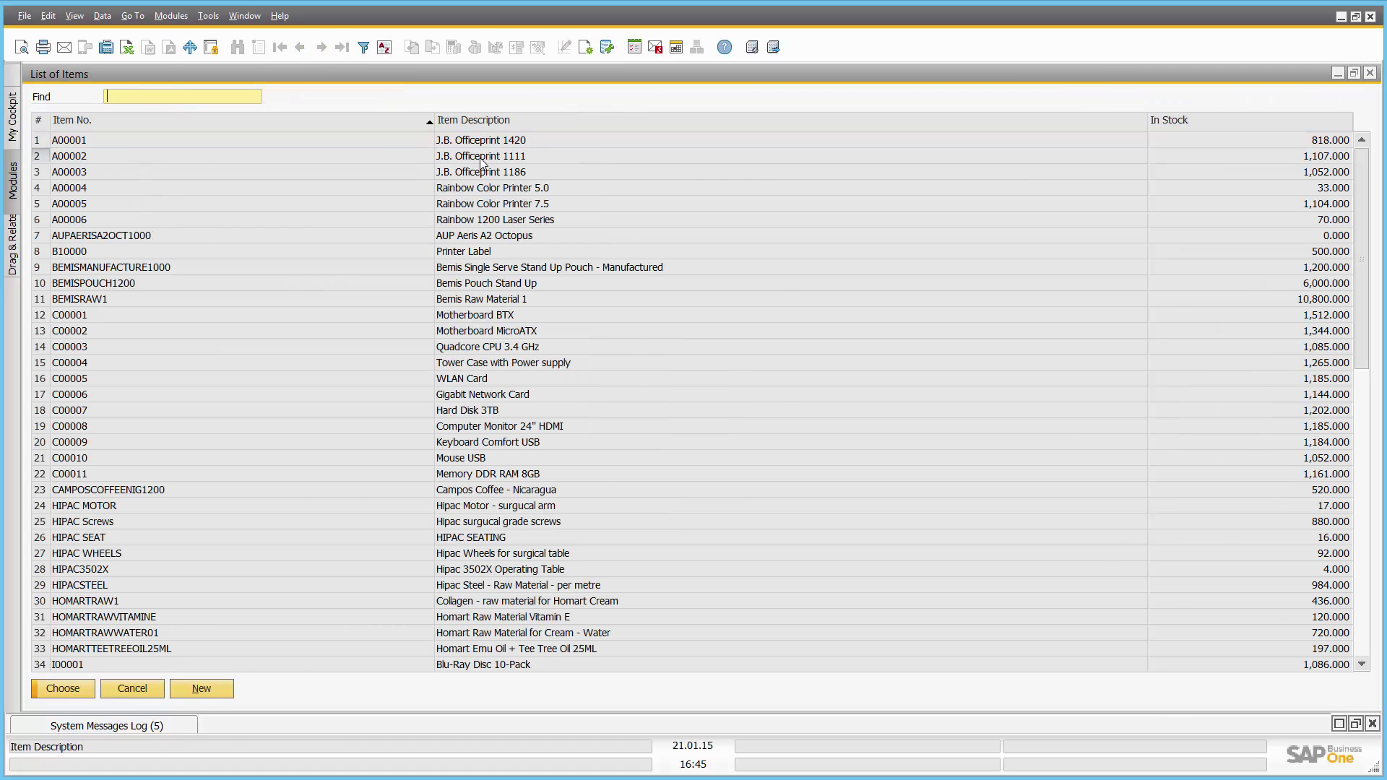
double_click(481, 156)
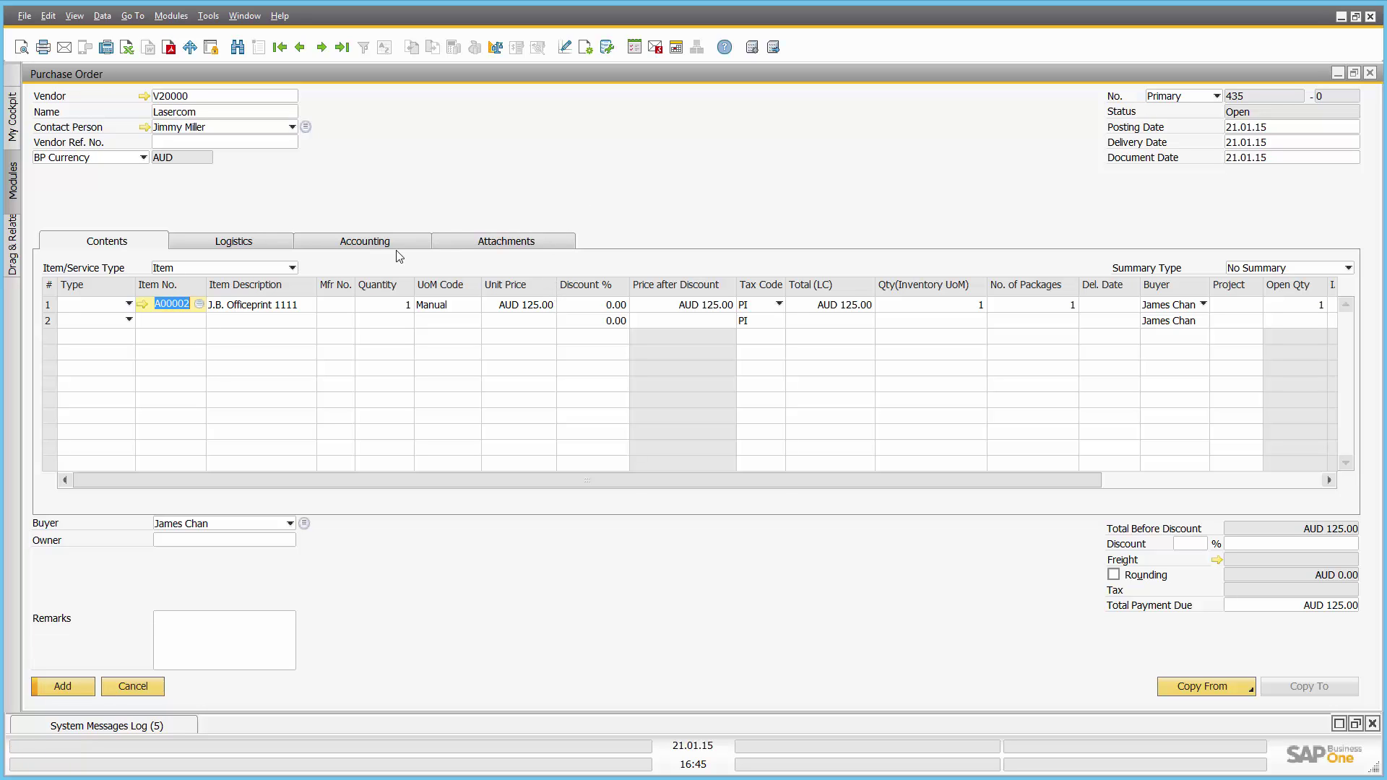
left_click_drag(309, 478, 582, 480)
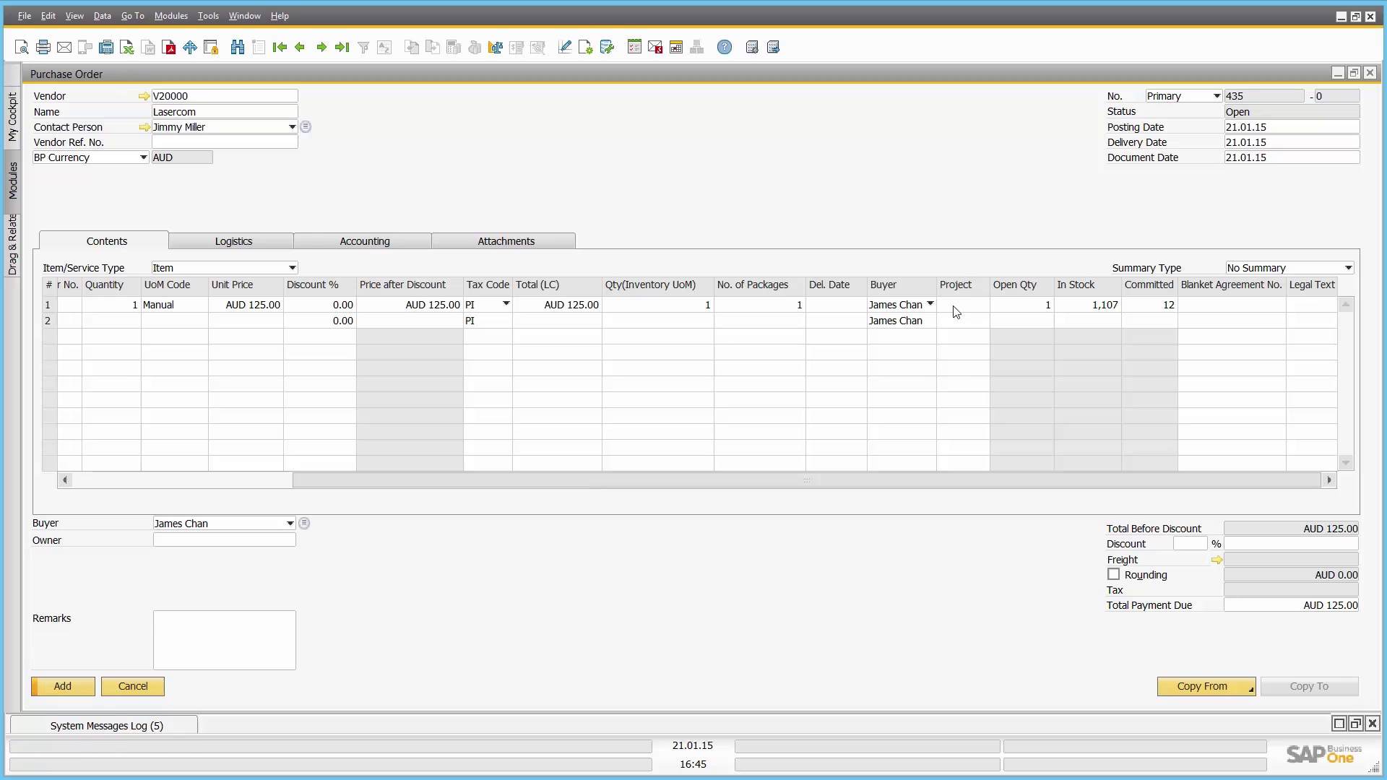
Hide the Project column in Form Settings' Table Format and maximize the purchase order window
left_click(585, 47)
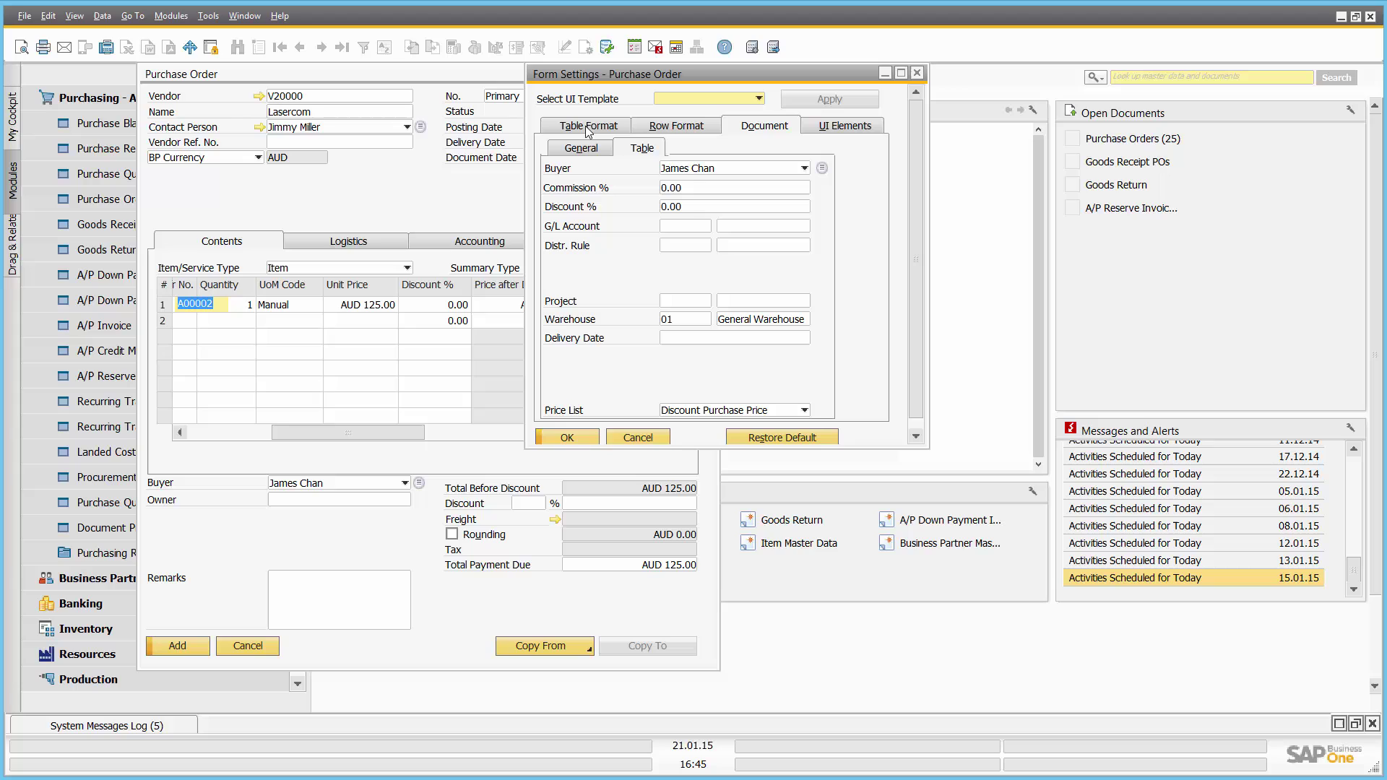
left_click(591, 127)
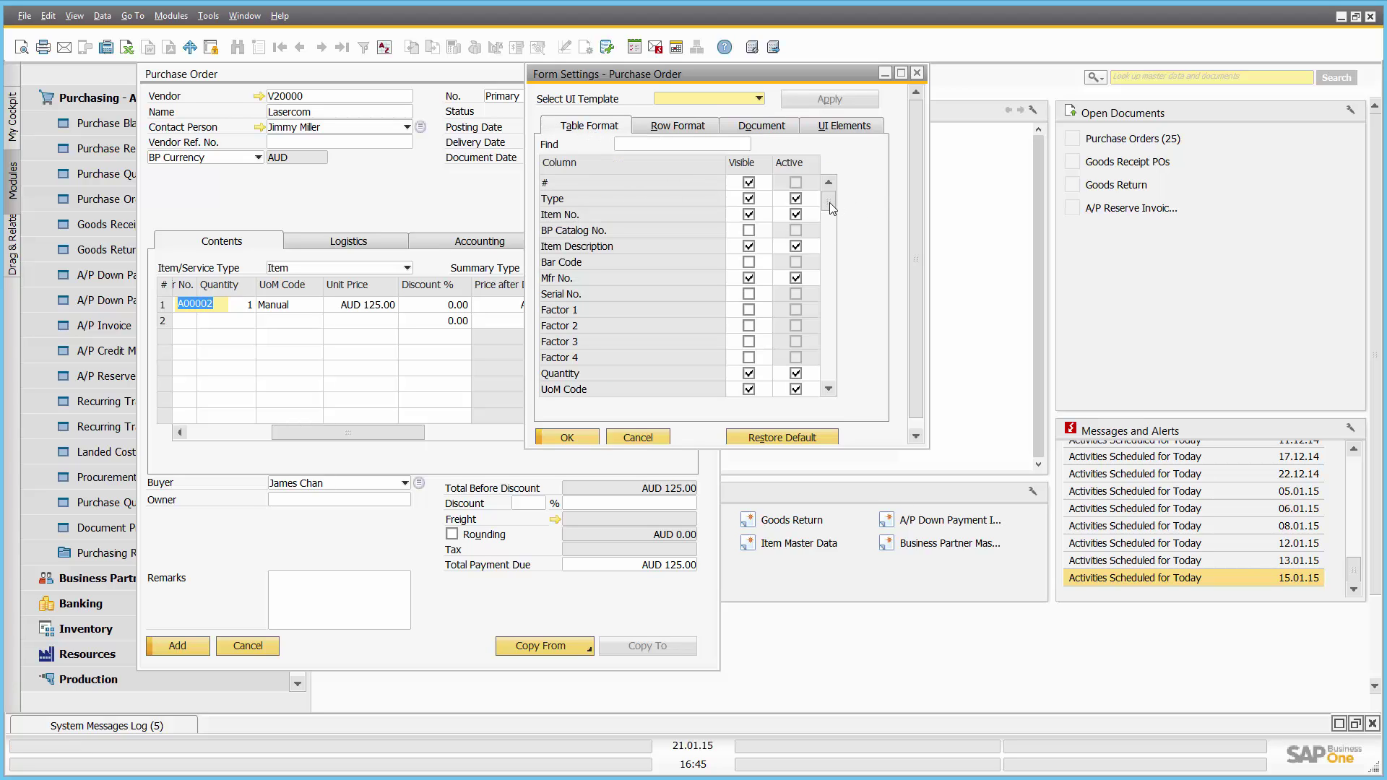
left_click_drag(830, 203, 827, 242)
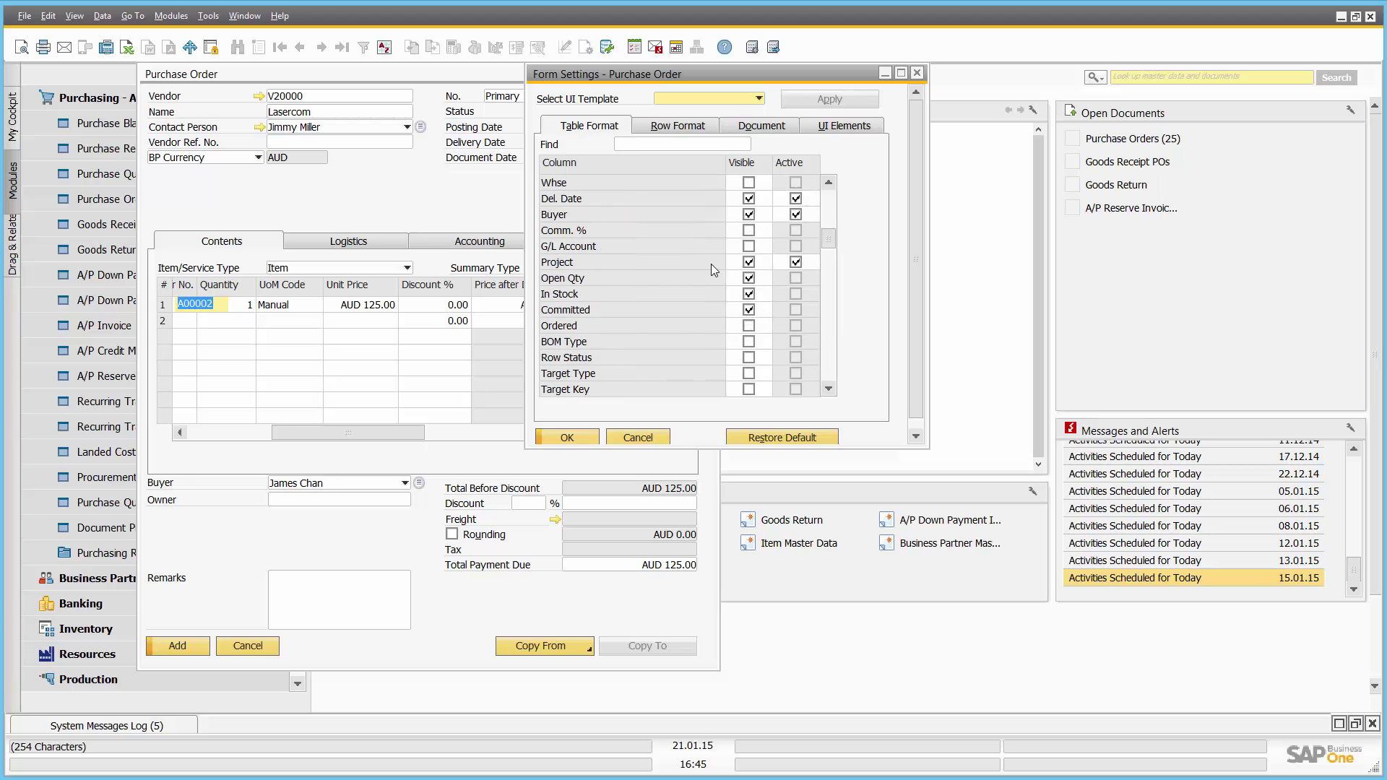
left_click(748, 262)
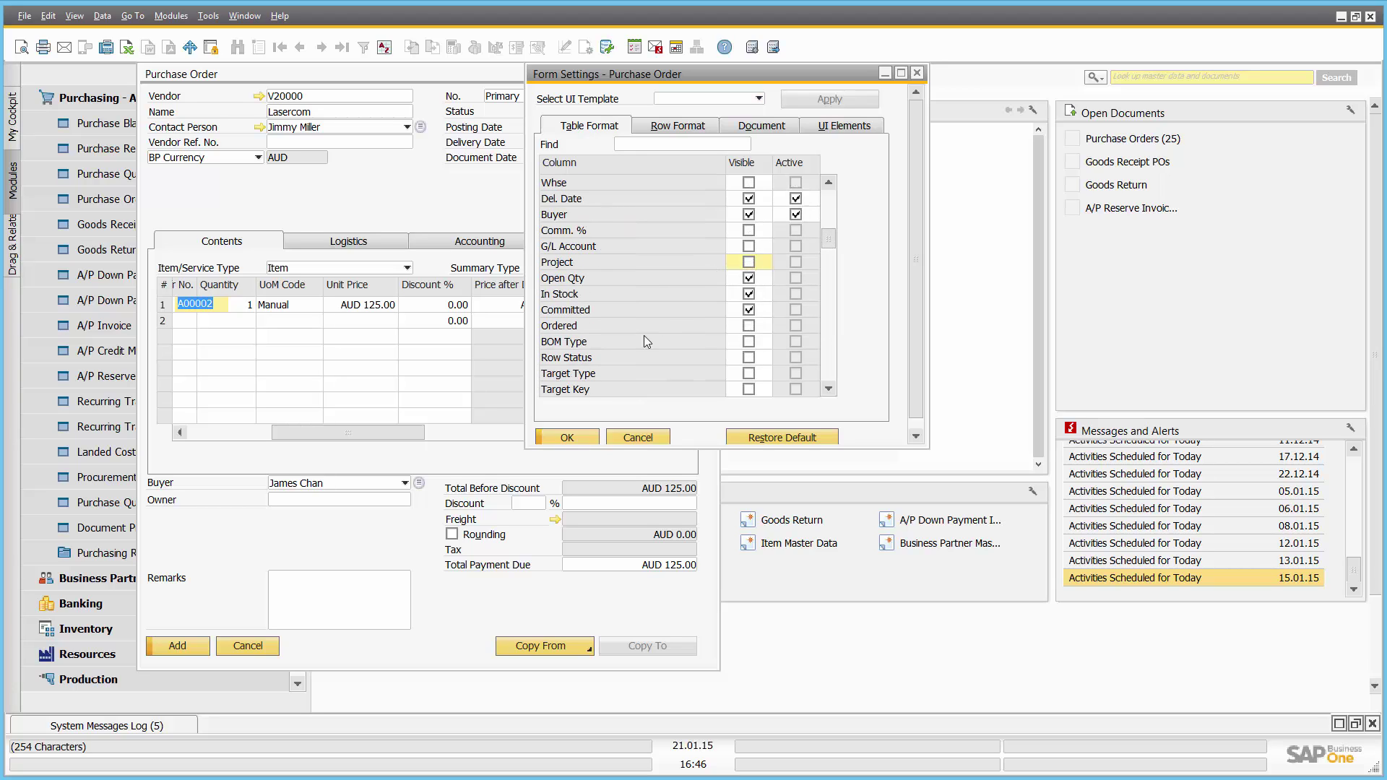
left_click(570, 437)
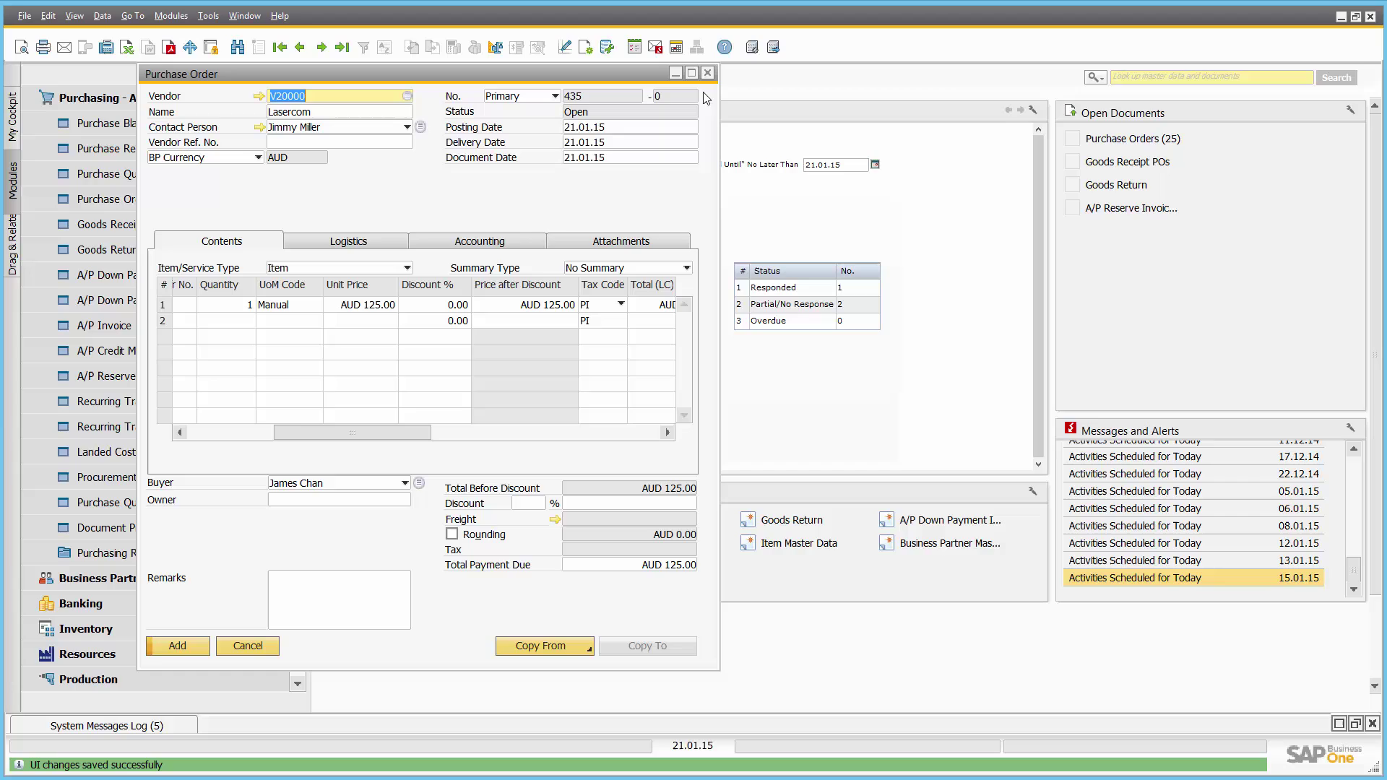
left_click(691, 72)
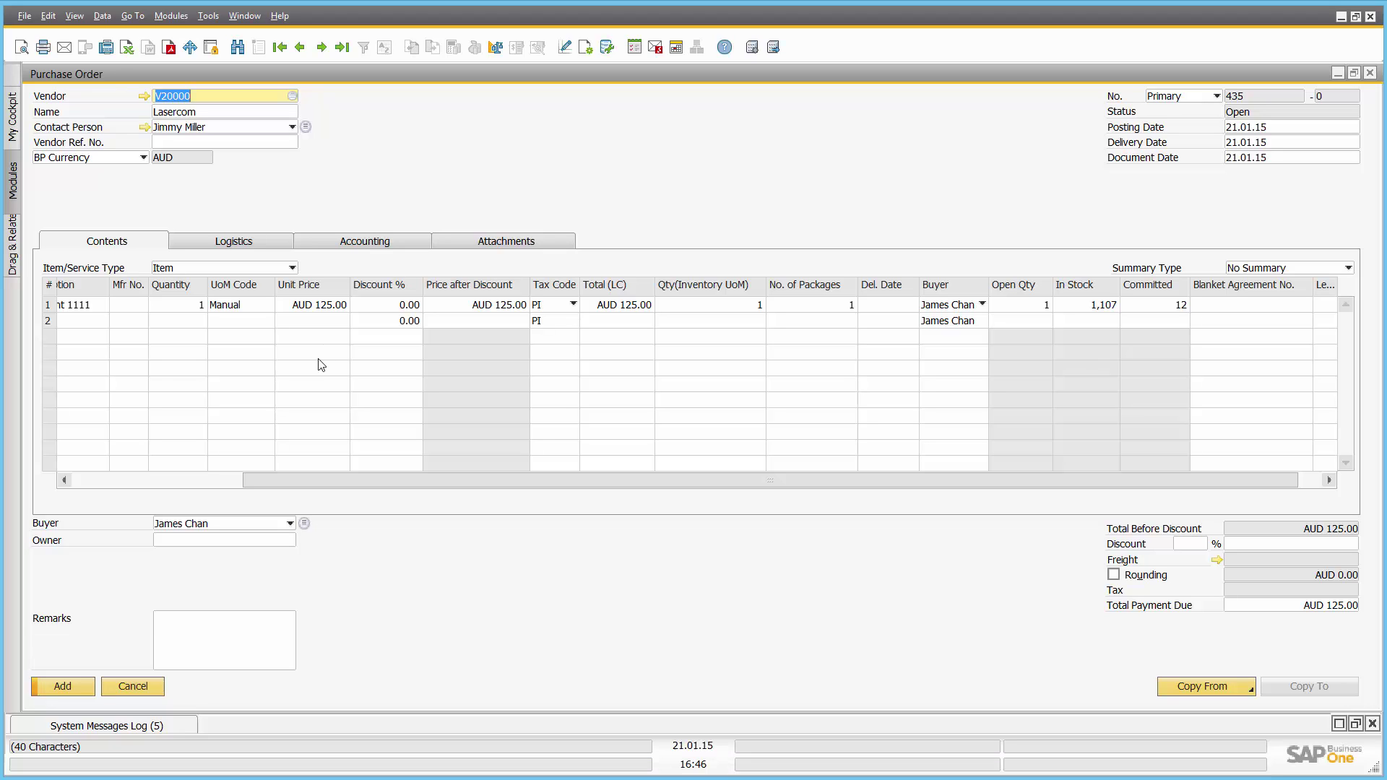
Scroll the item grid back left and cancel the Lasercom purchase order without adding it
left_click_drag(372, 479, 217, 481)
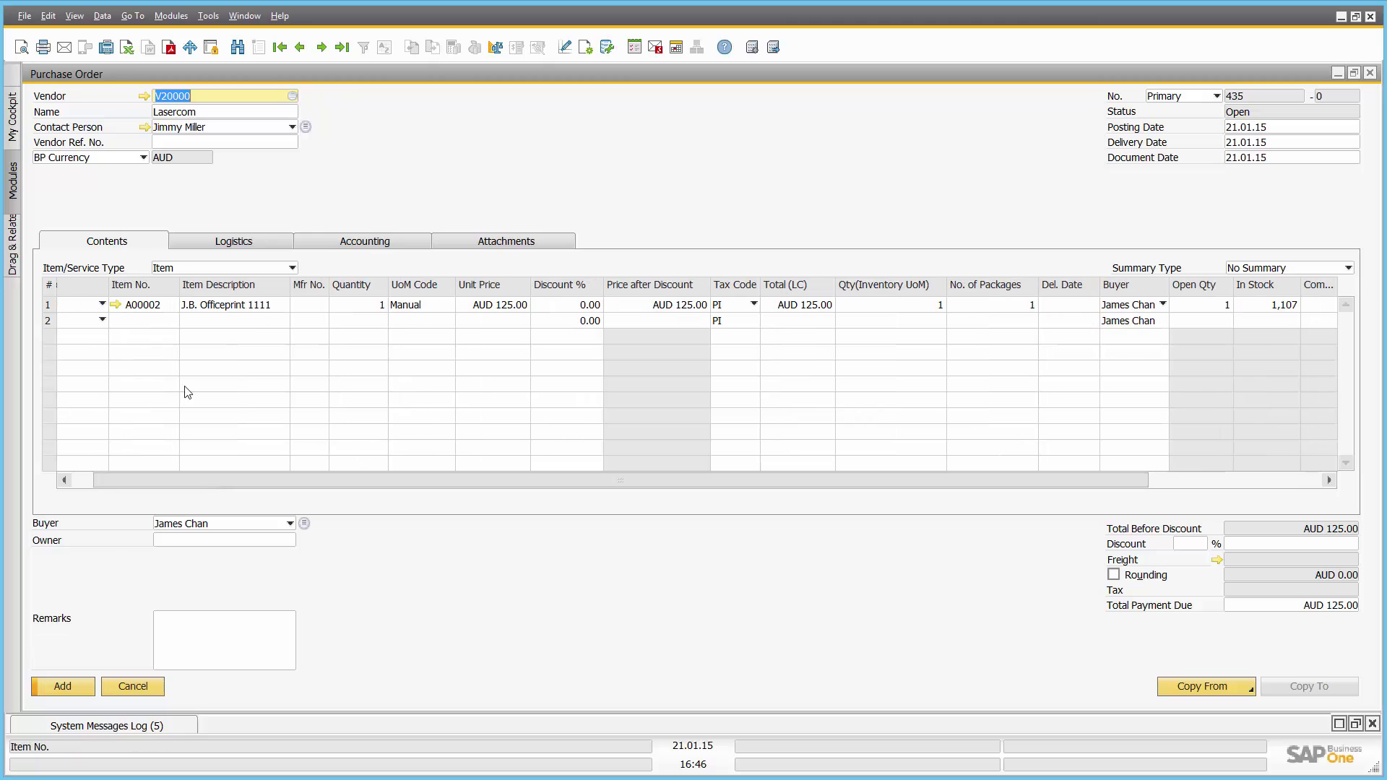
left_click(132, 686)
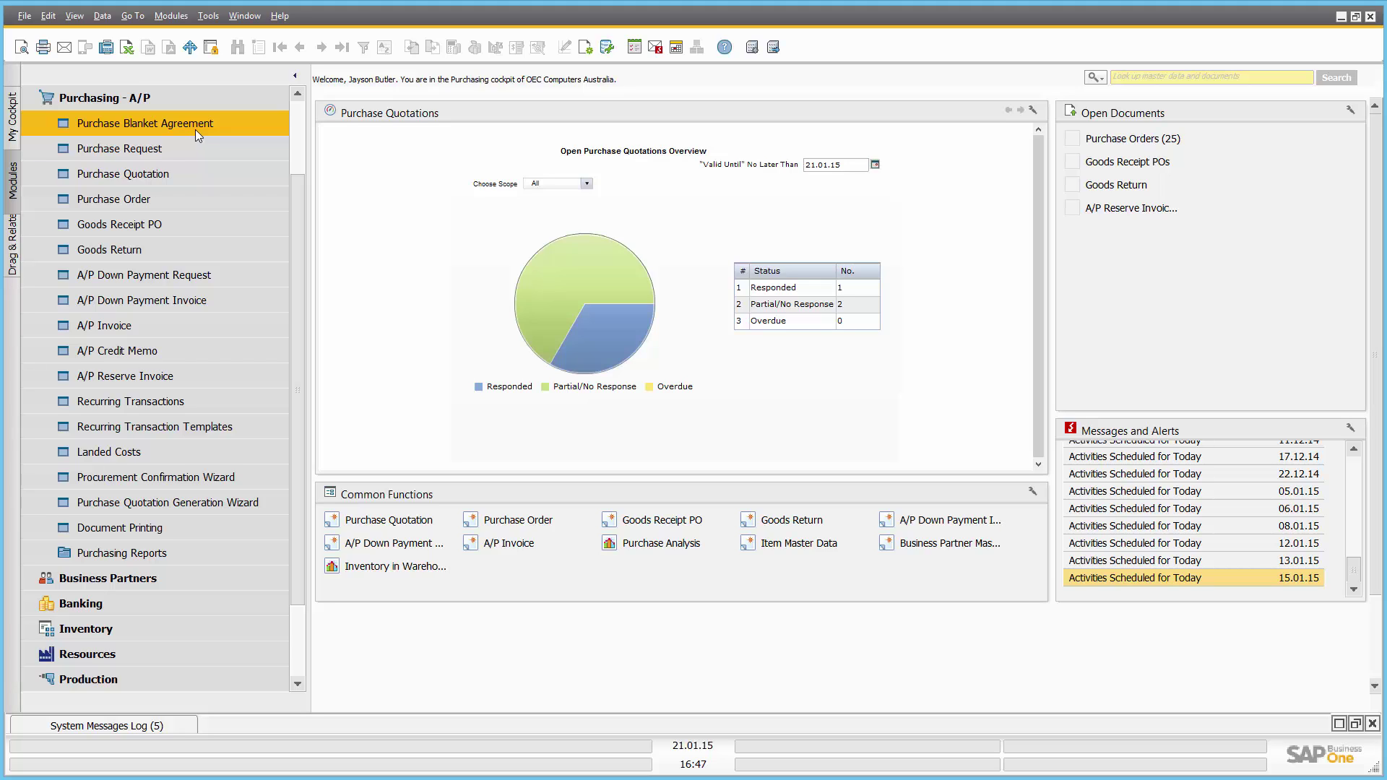
Start a new purchase quotation for vendor Acme Associates with required date 28.01.15
left_click(192, 173)
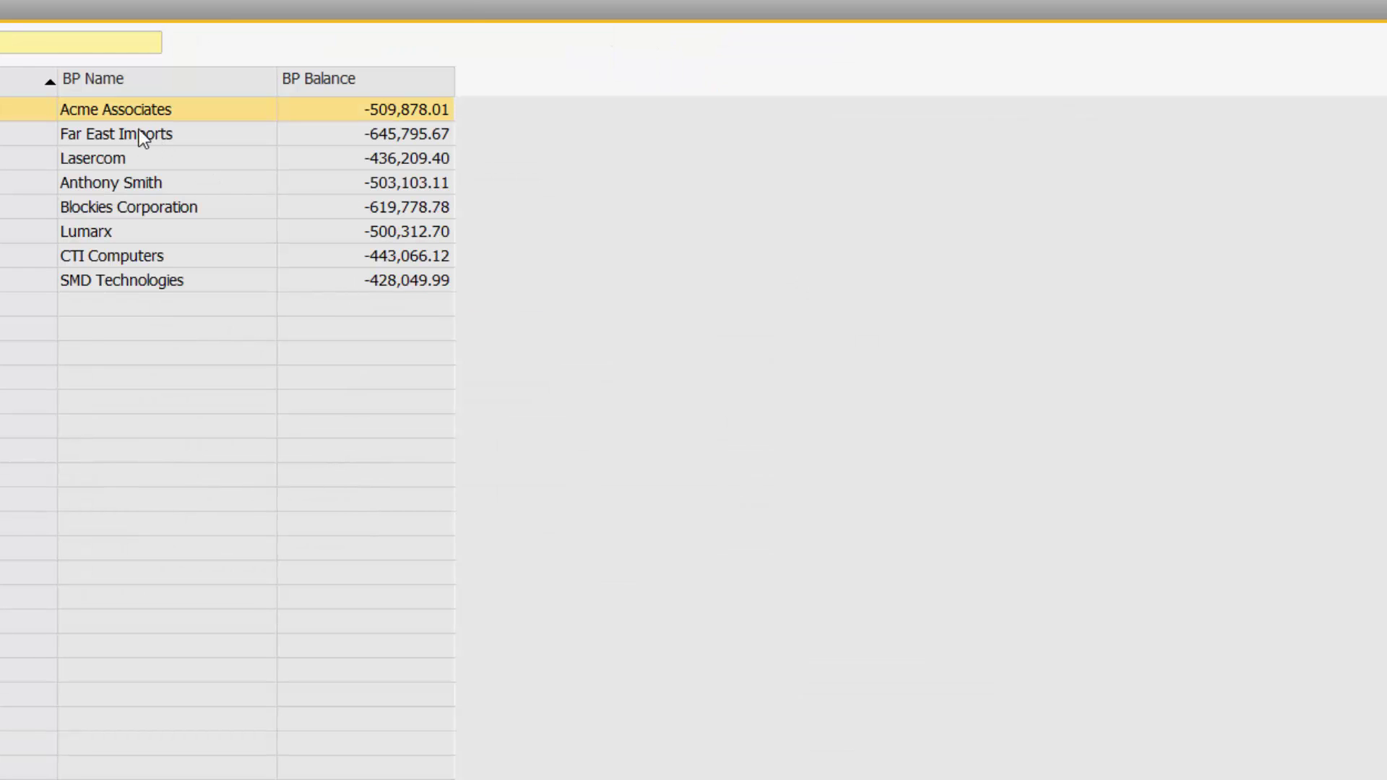
double_click(138, 107)
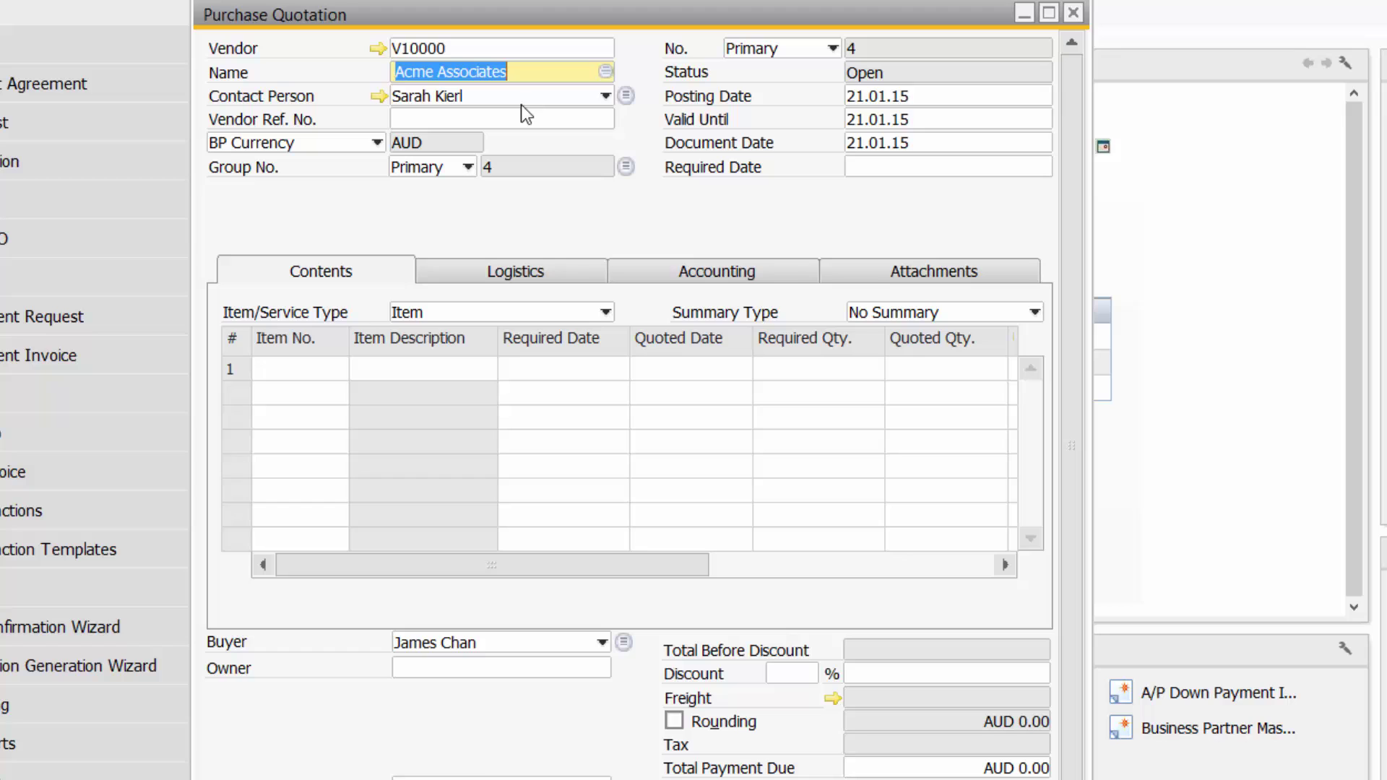
left_click(898, 176)
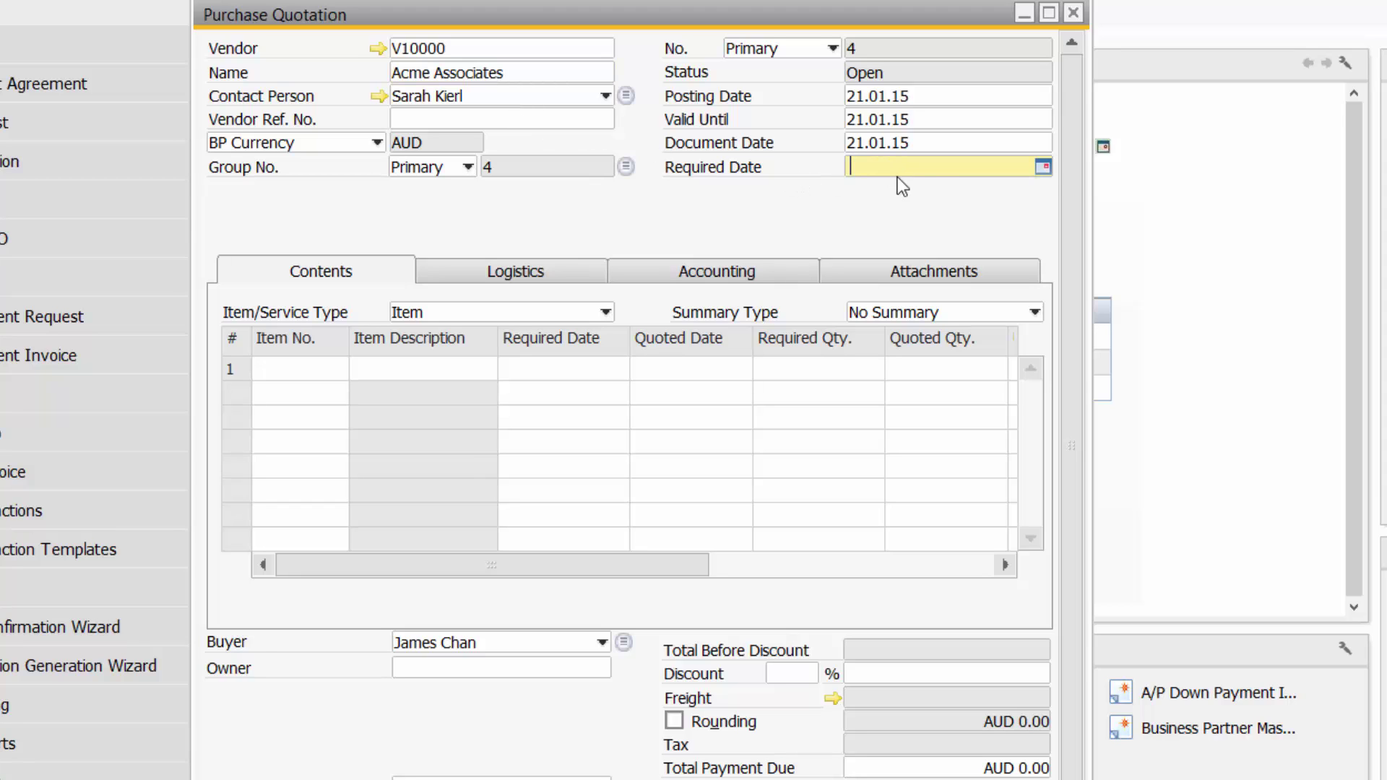
left_click(1043, 166)
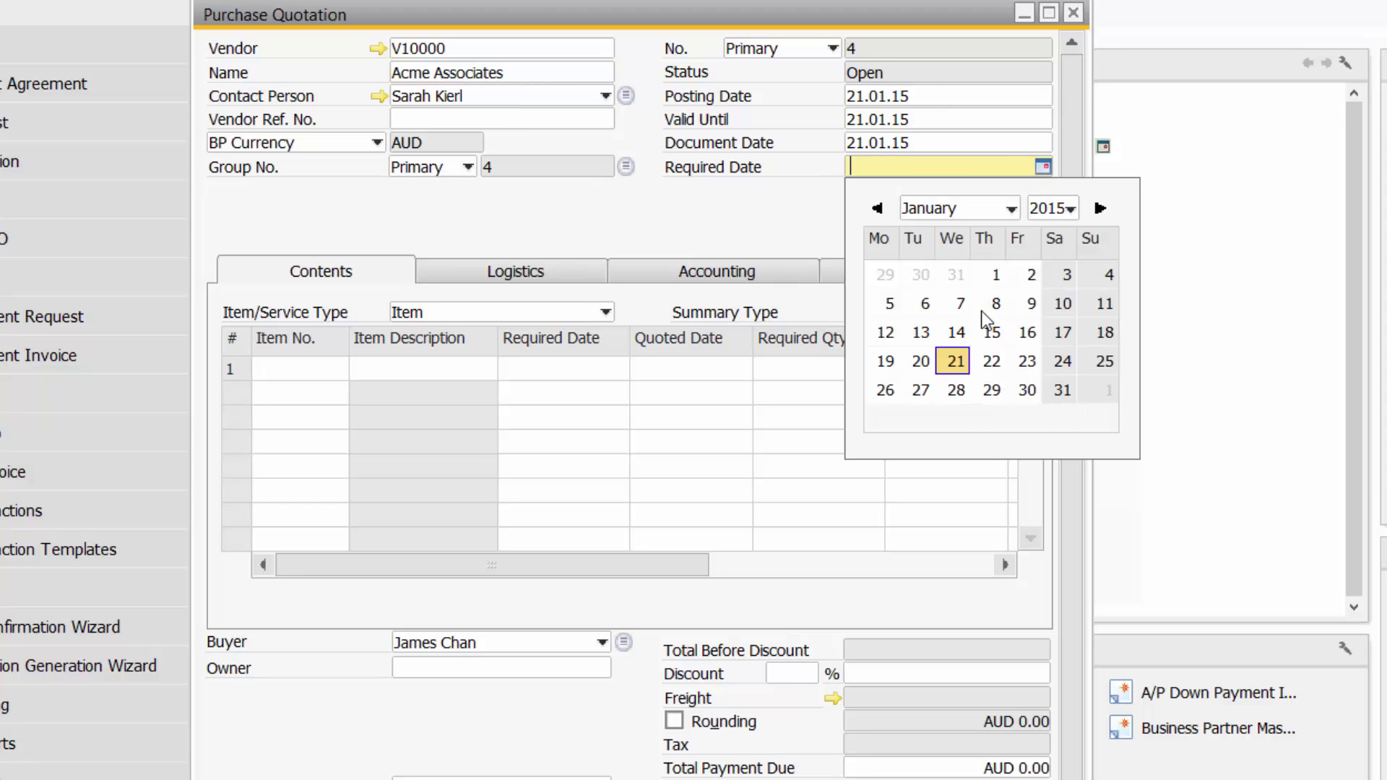
left_click(957, 391)
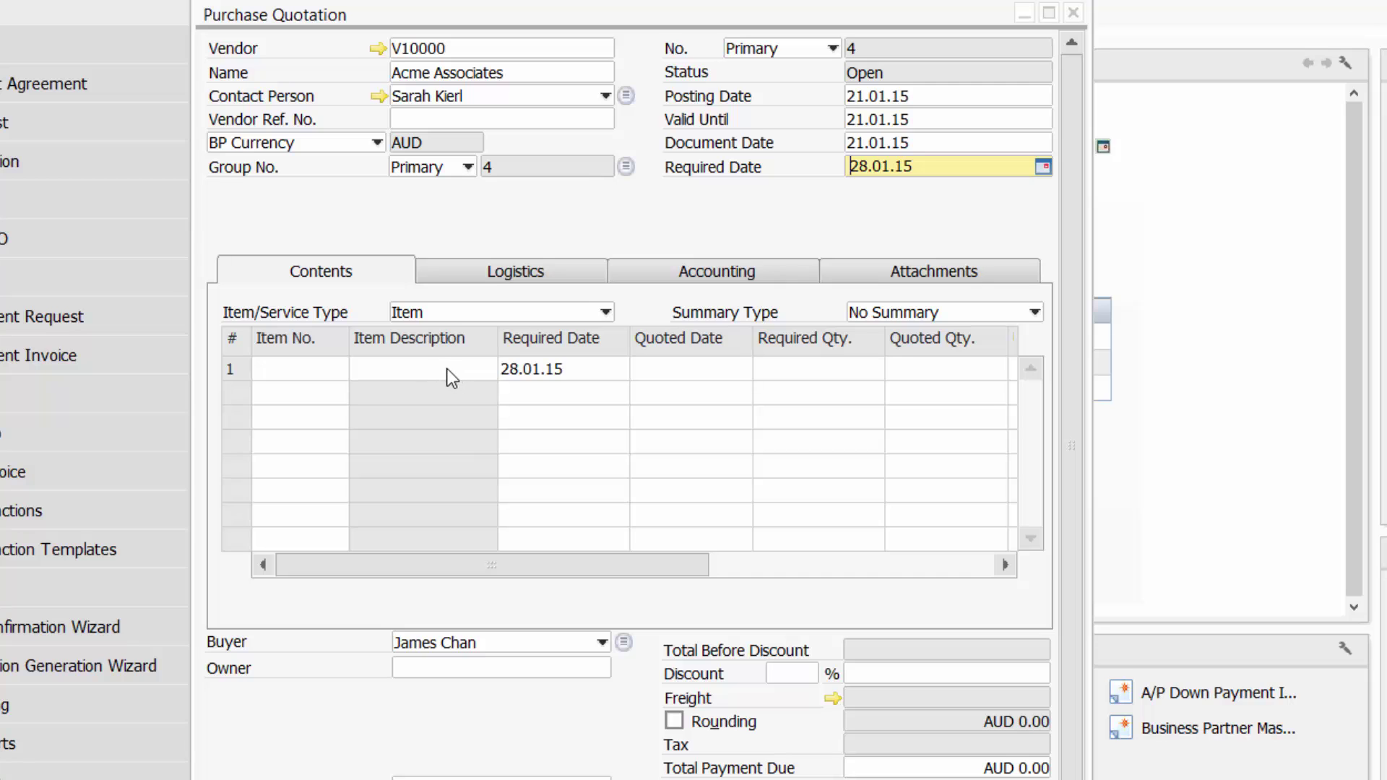
Add J.B. Officeprint 1111 with required quantity 1200, then save the quotation despite the zero total
left_click(268, 369)
key("Tab")
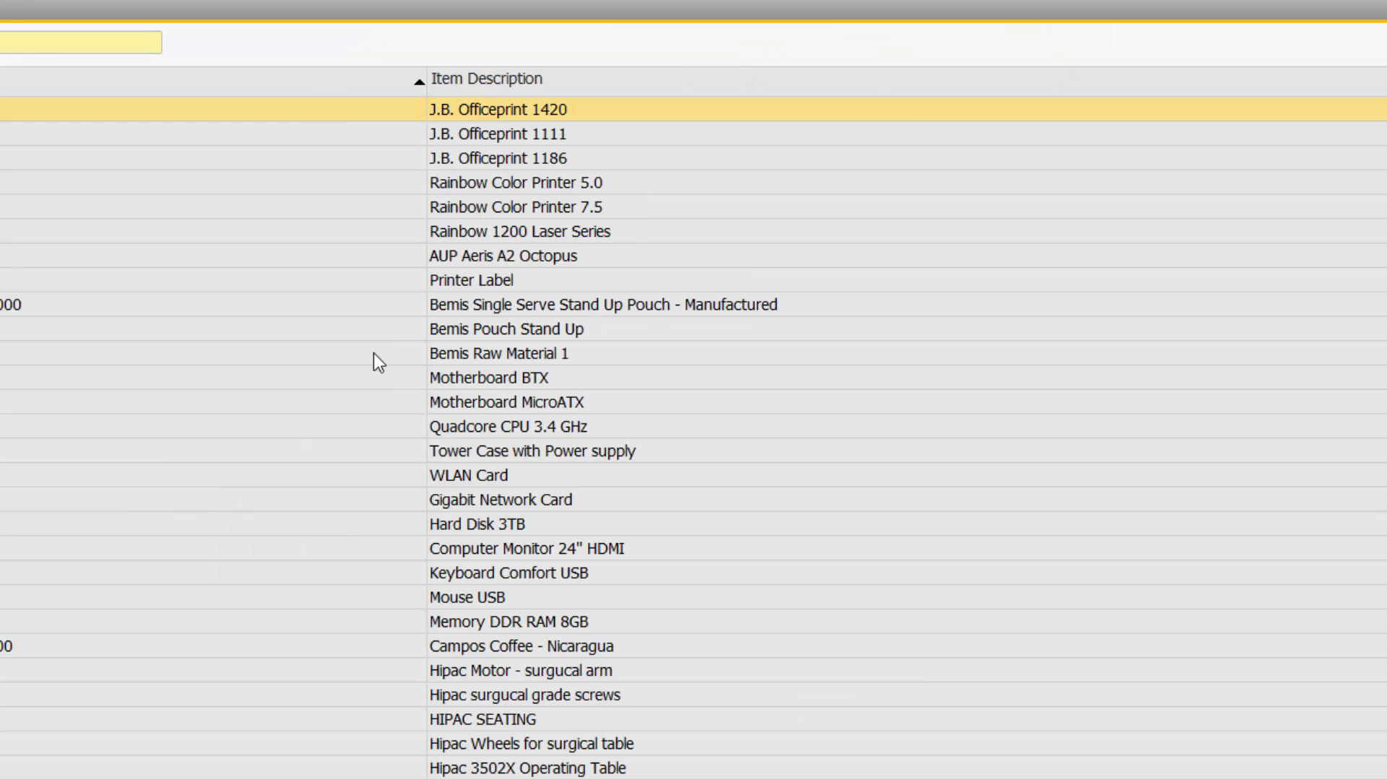
double_click(478, 132)
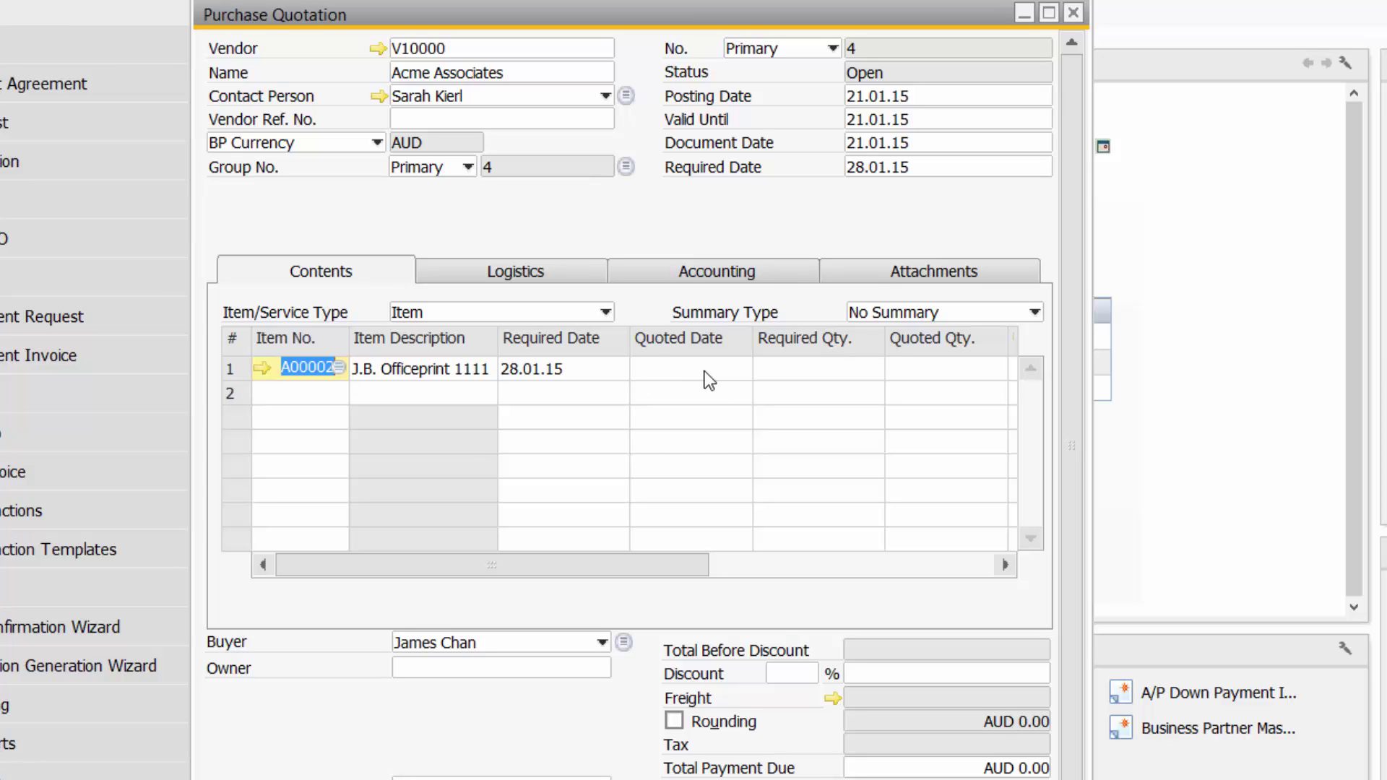
left_click(795, 370)
type("1200")
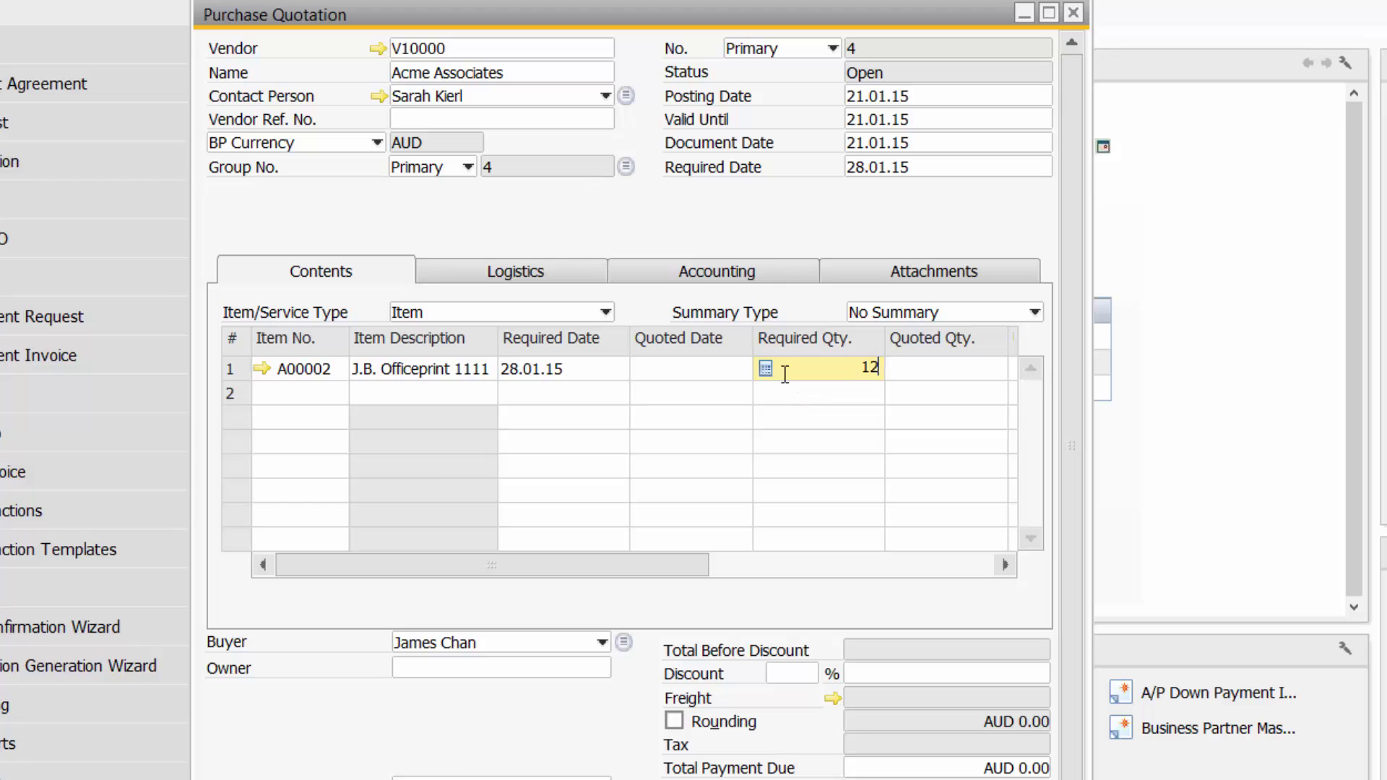
key("Tab")
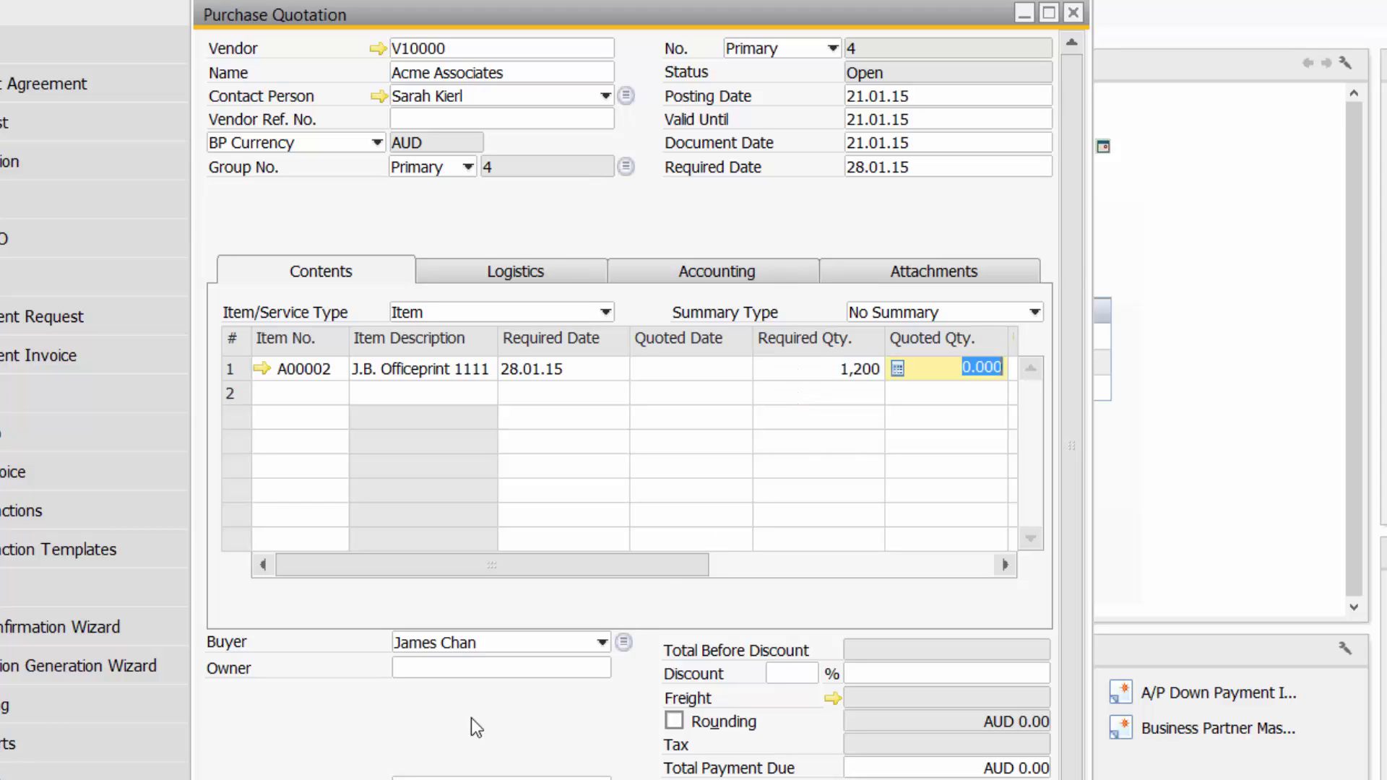
scroll(1072, 418, "down", 1)
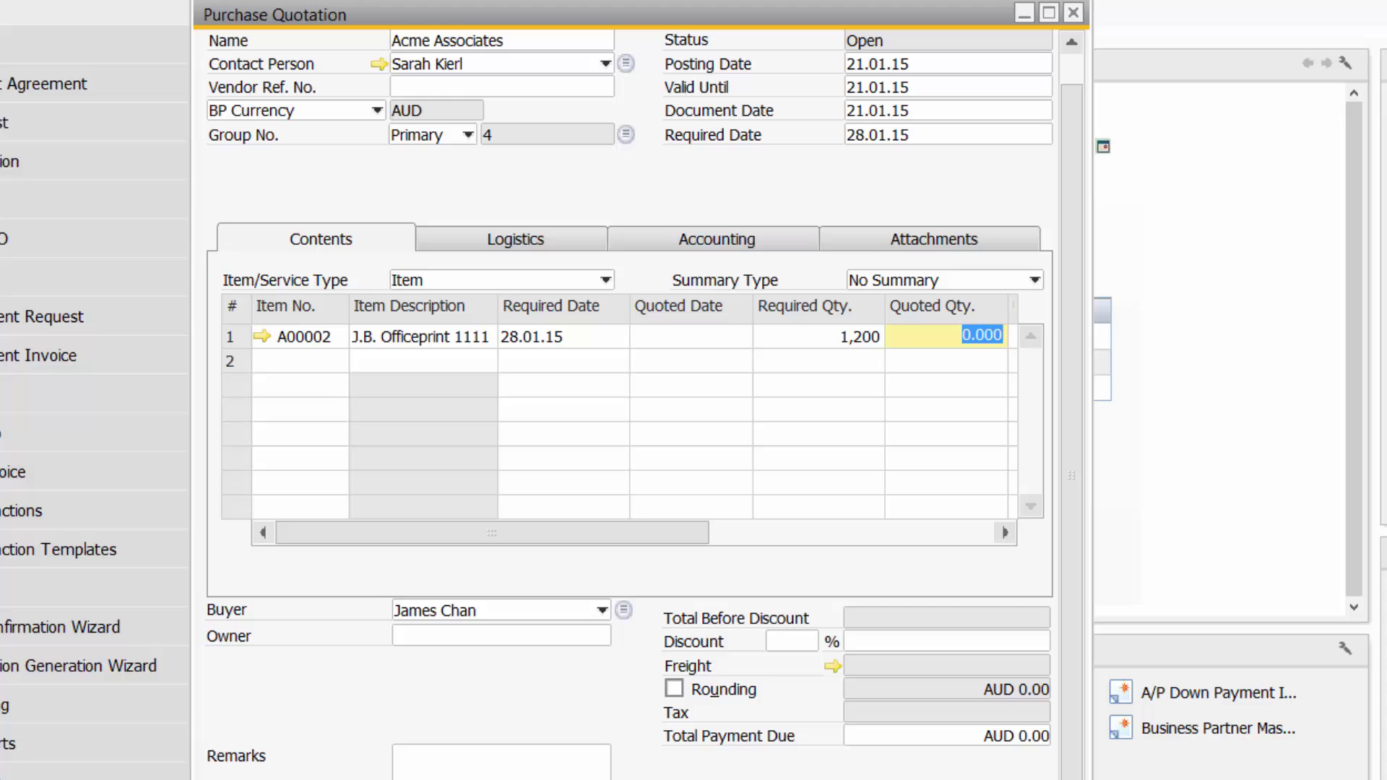
left_click(252, 779)
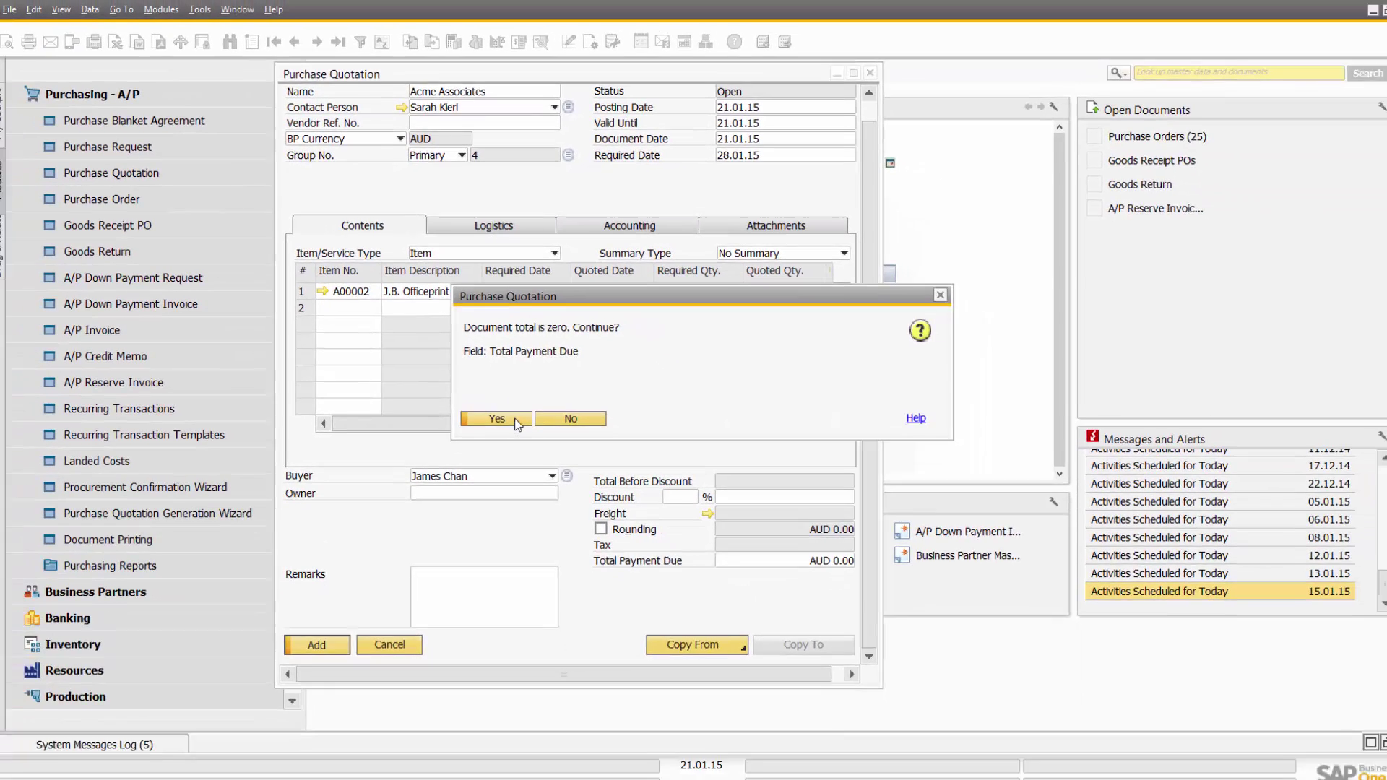
left_click(526, 473)
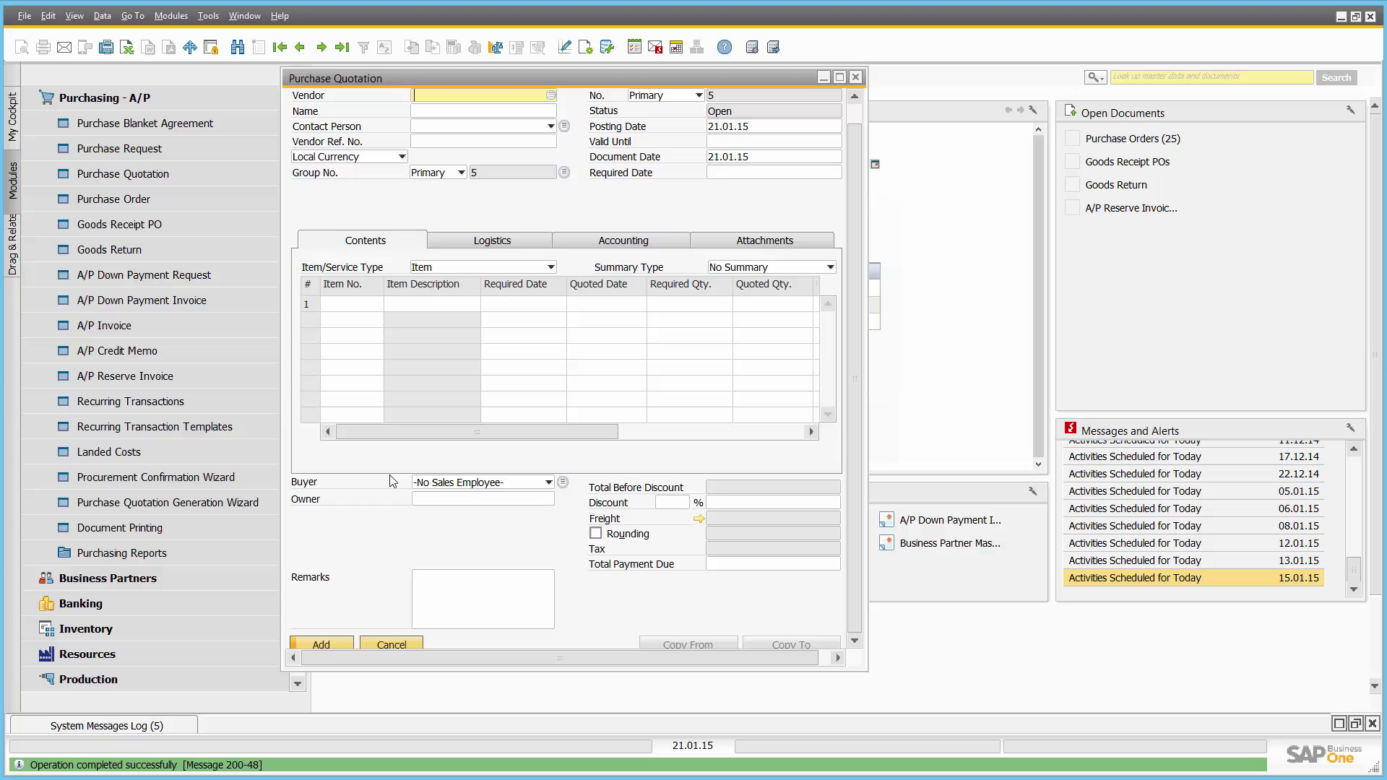
Close the blank purchase quotation 5 form
left_click(856, 77)
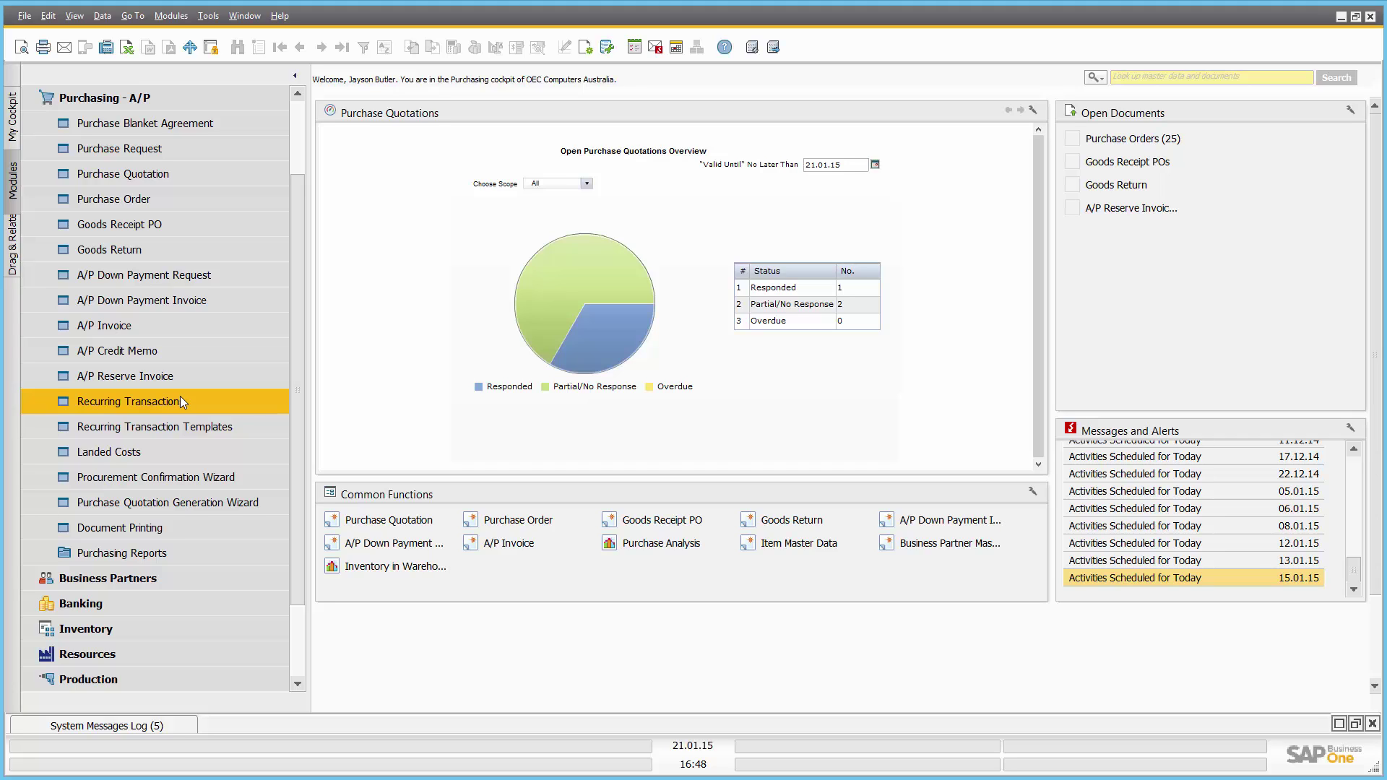
Open Landed Costs and step back to record 4 for vendor Lumarx
left_click(181, 450)
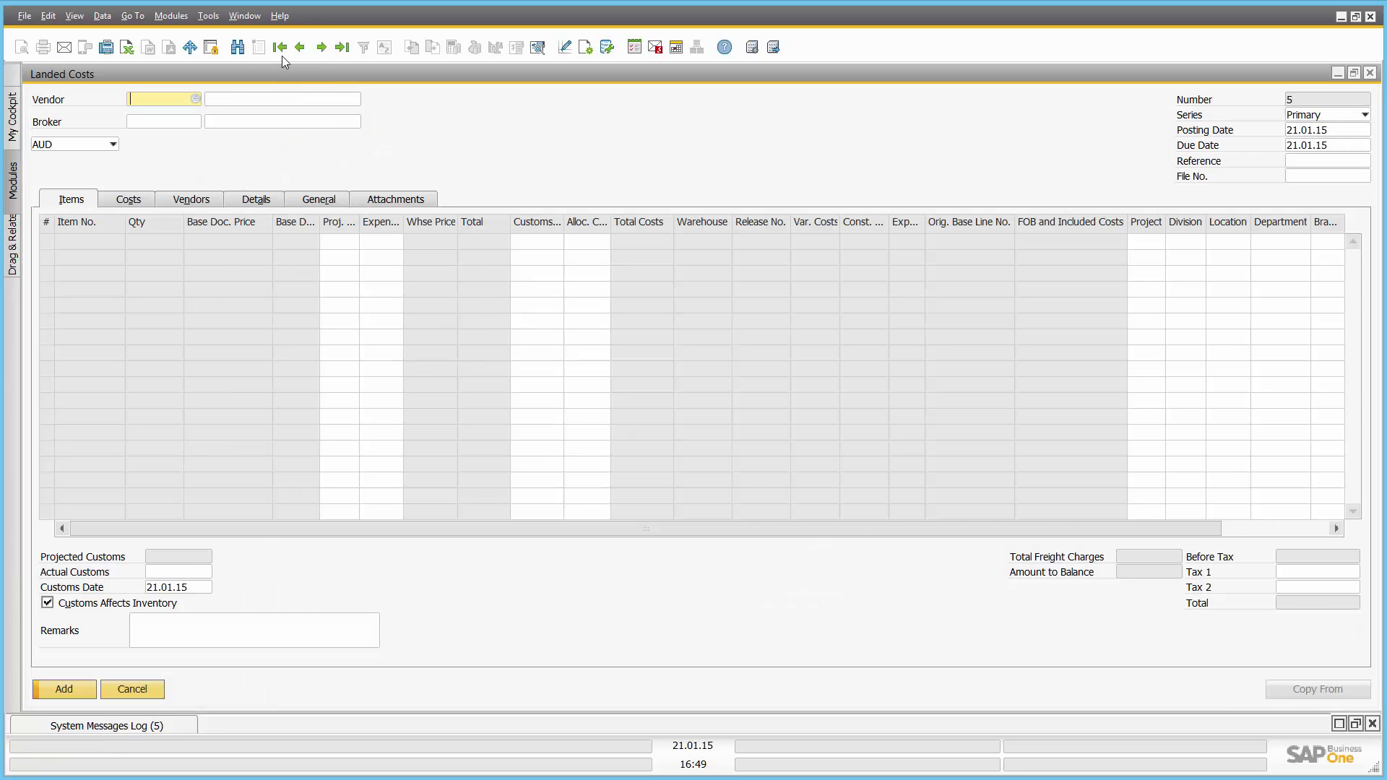
left_click(300, 47)
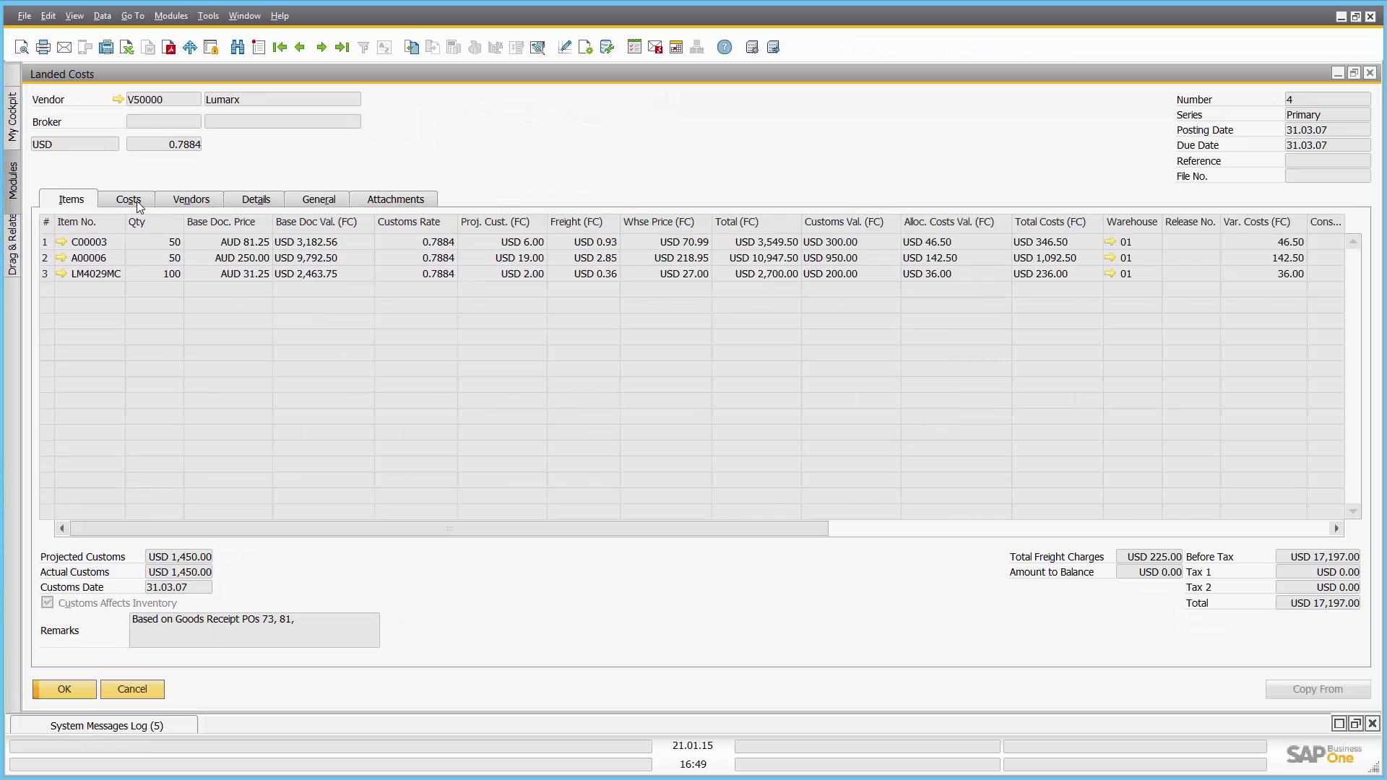
Check landed cost 4's Costs and Vendors tabs, return to Items, and cancel without changes
left_click(130, 199)
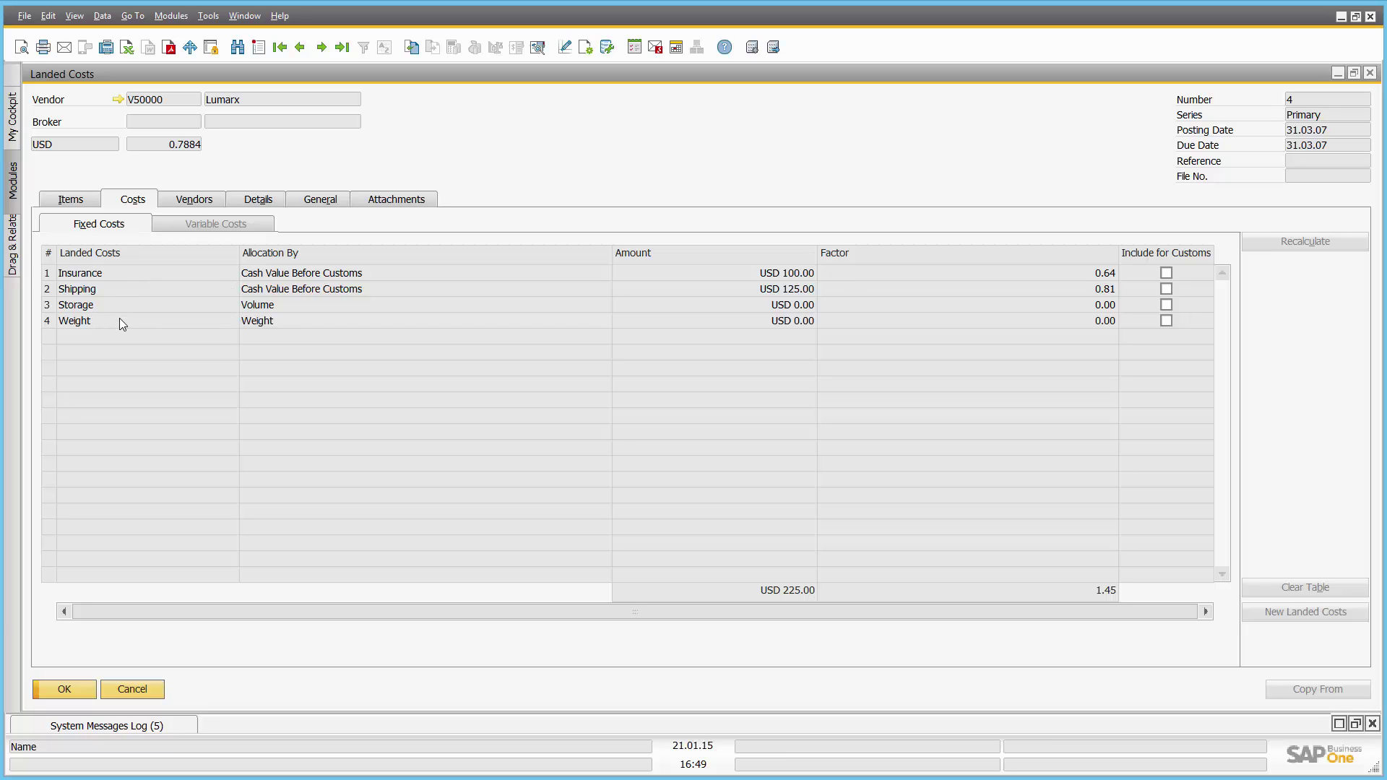
left_click(197, 201)
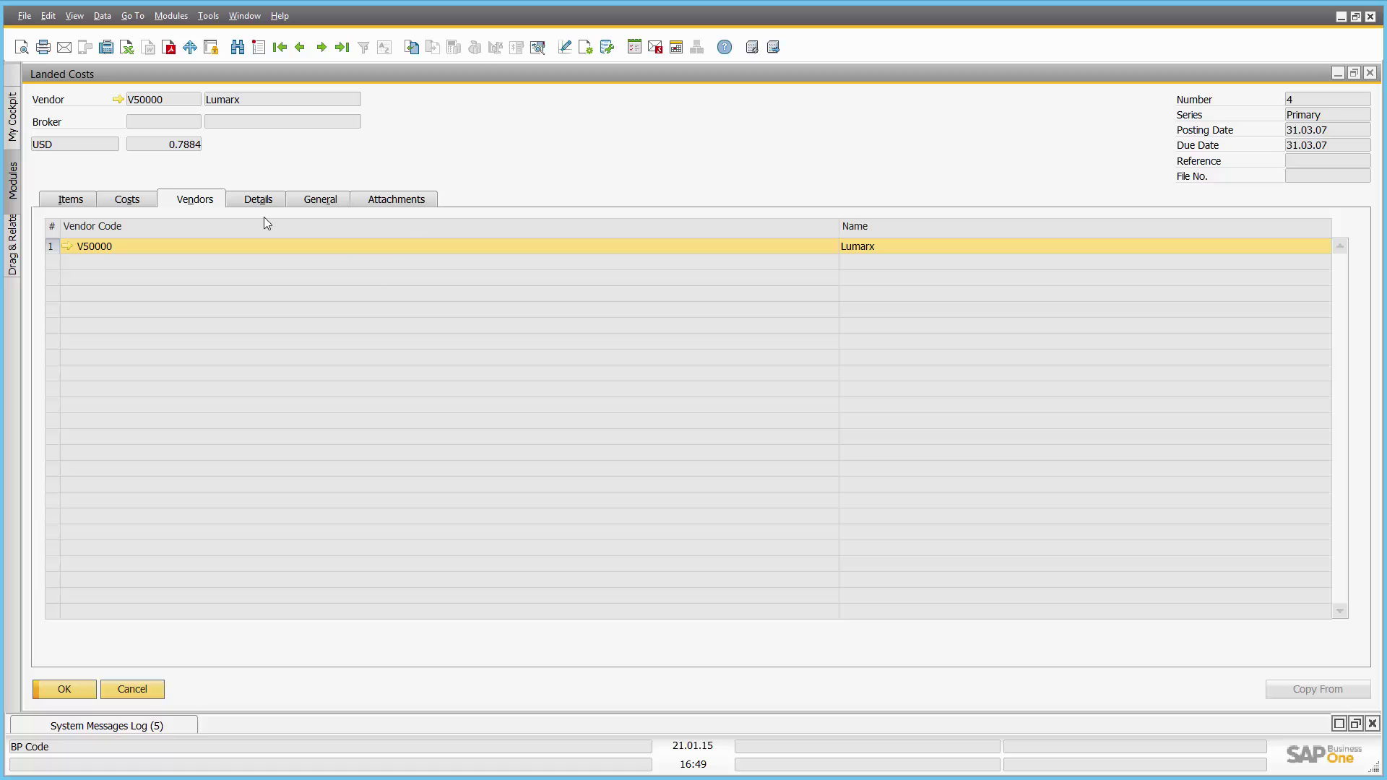
left_click(86, 200)
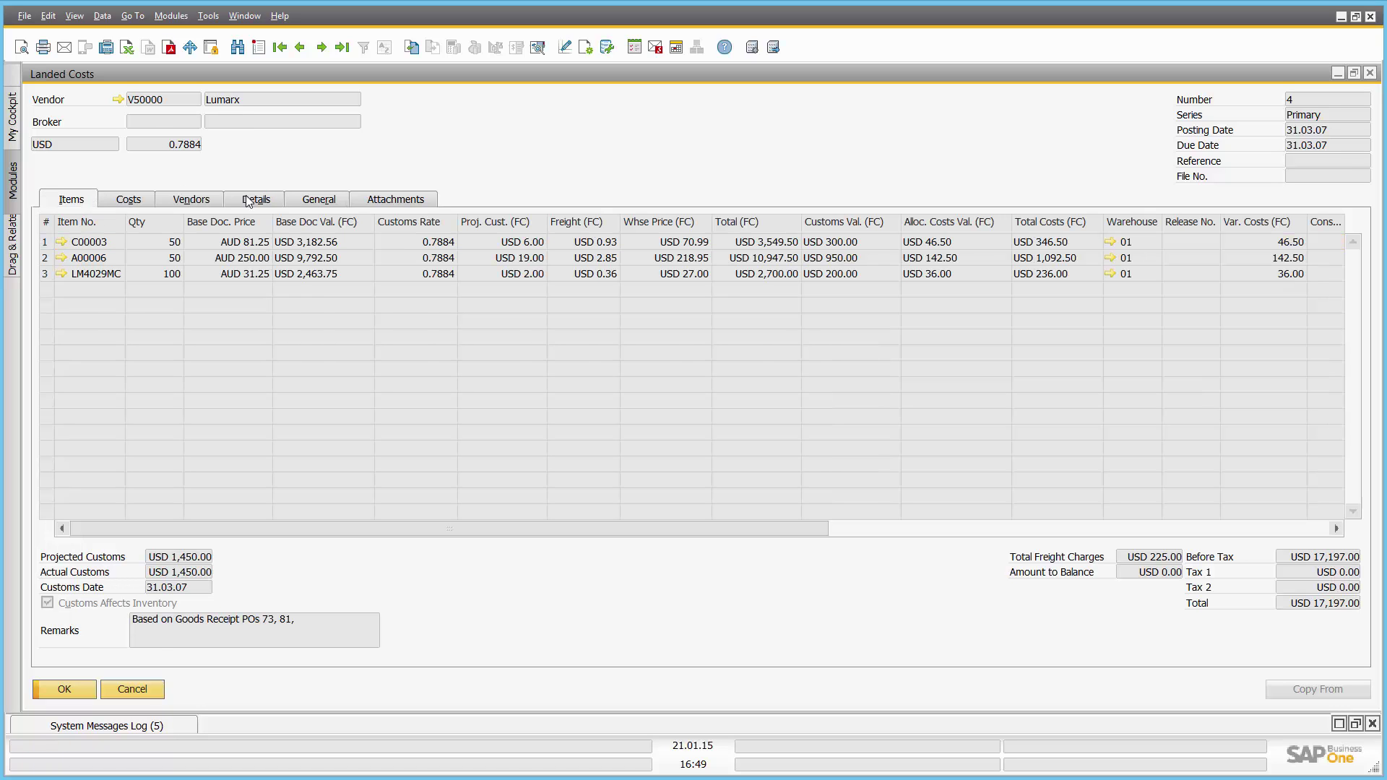
left_click(143, 691)
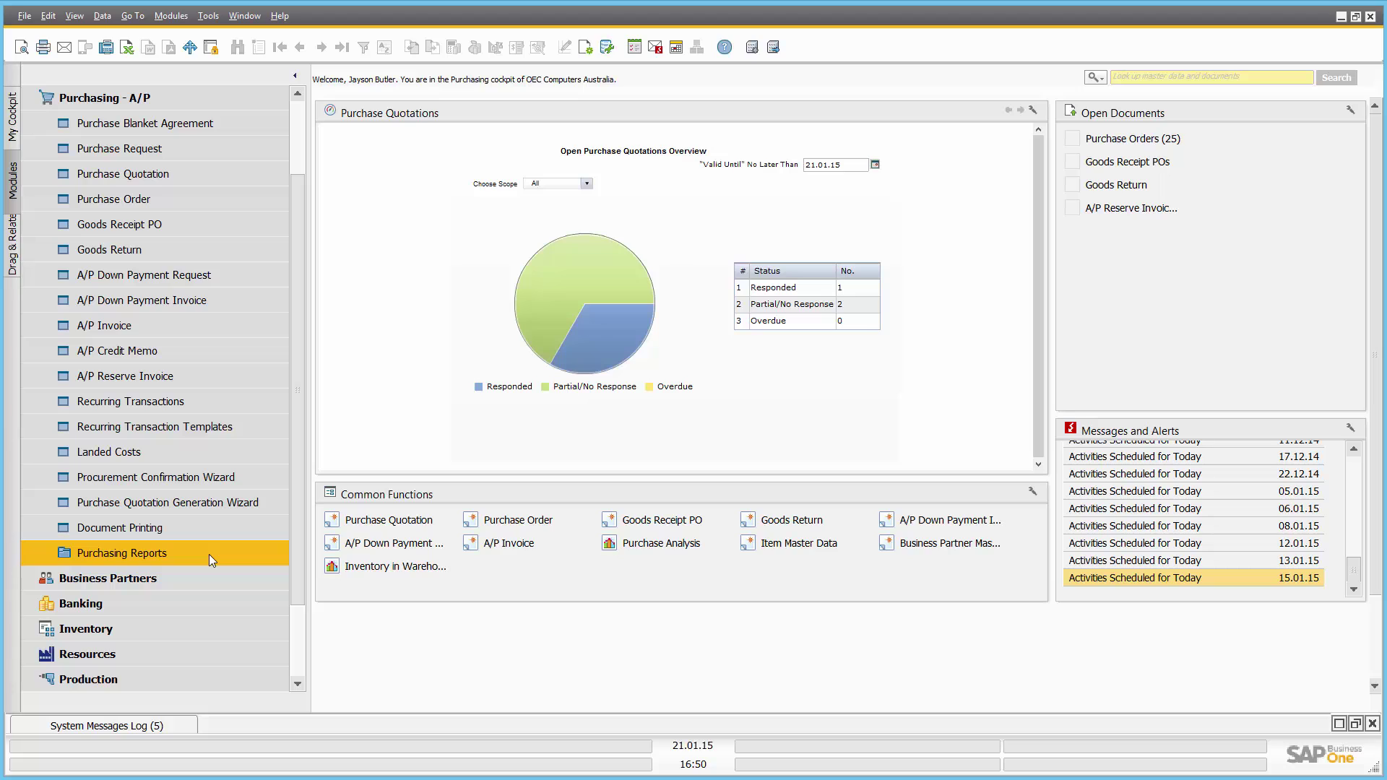
Open Business Partner Master Data, search 'Jum' to find vendor Lumarx, and maximise the window
left_click(93, 98)
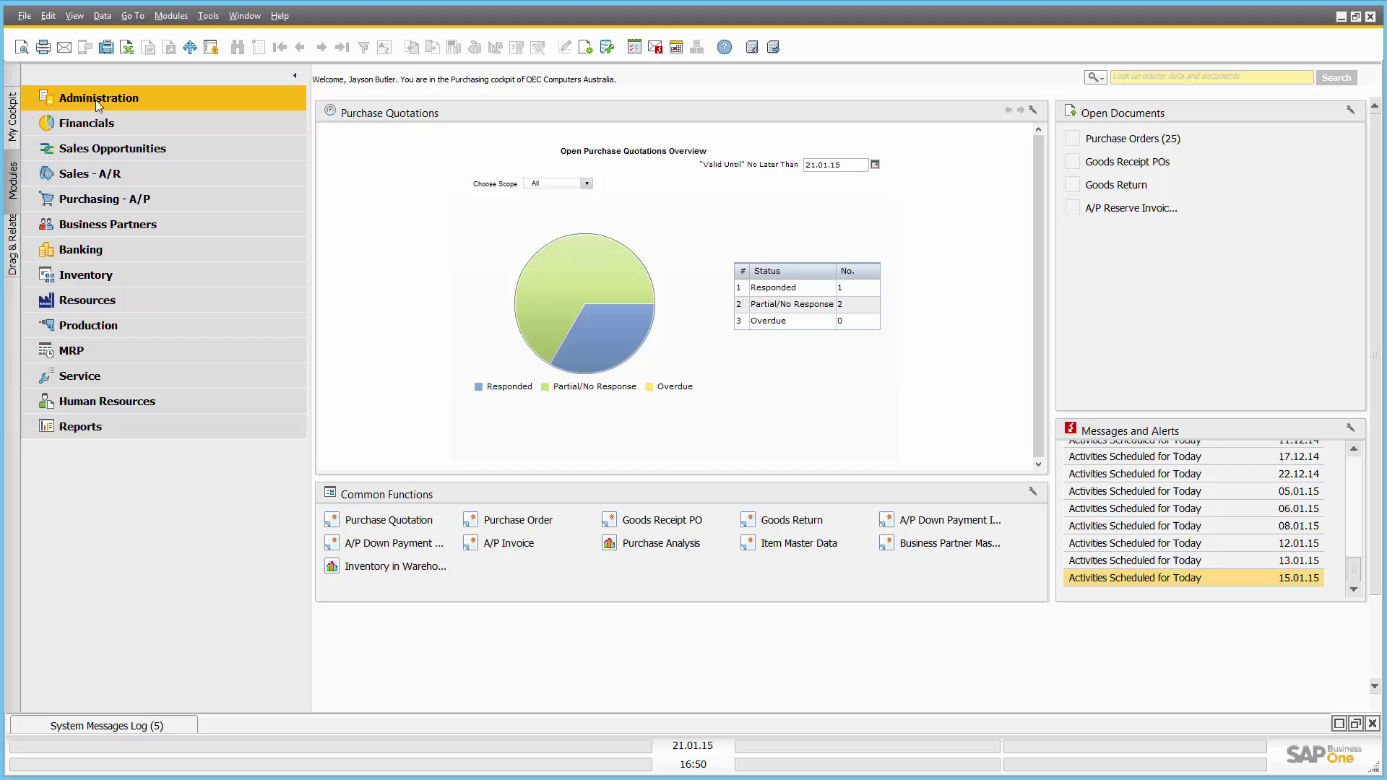
left_click(145, 223)
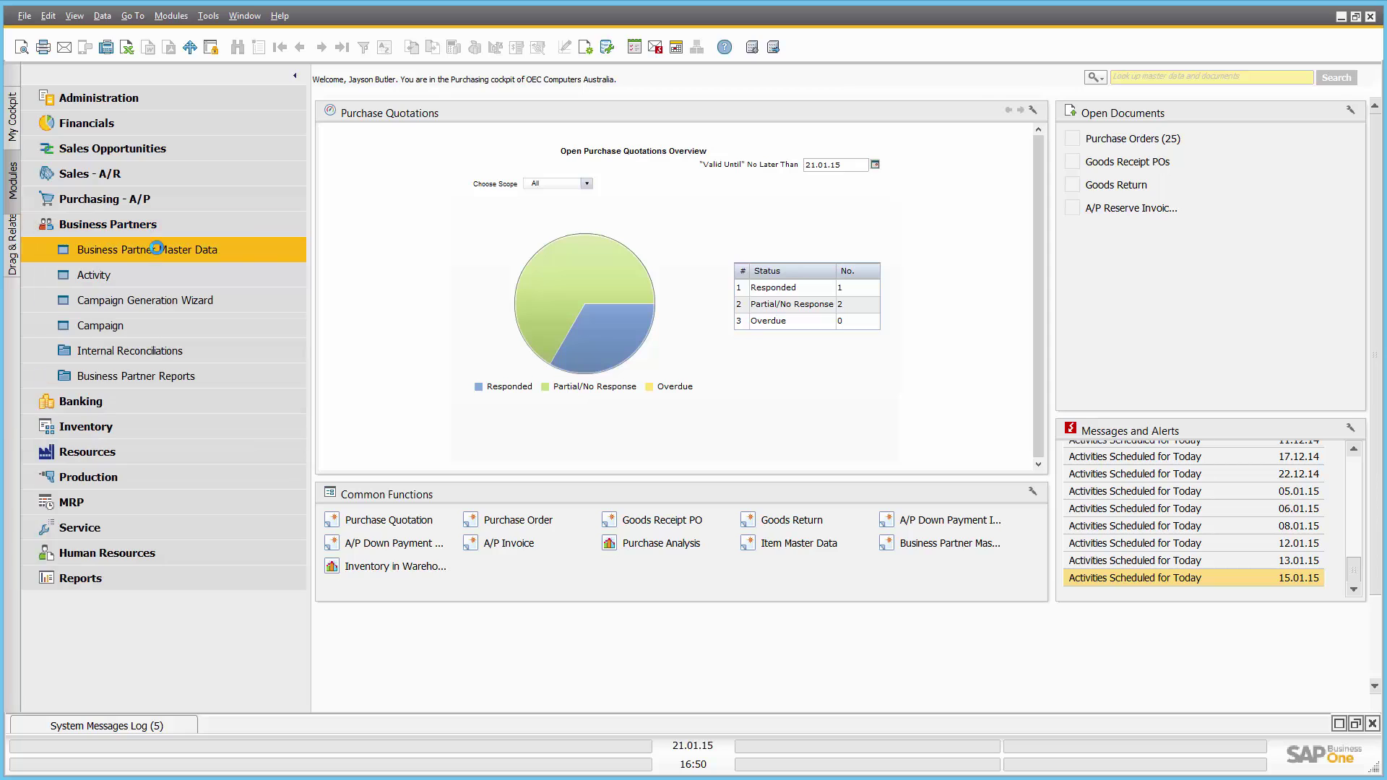
left_click(146, 249)
left_click(455, 144)
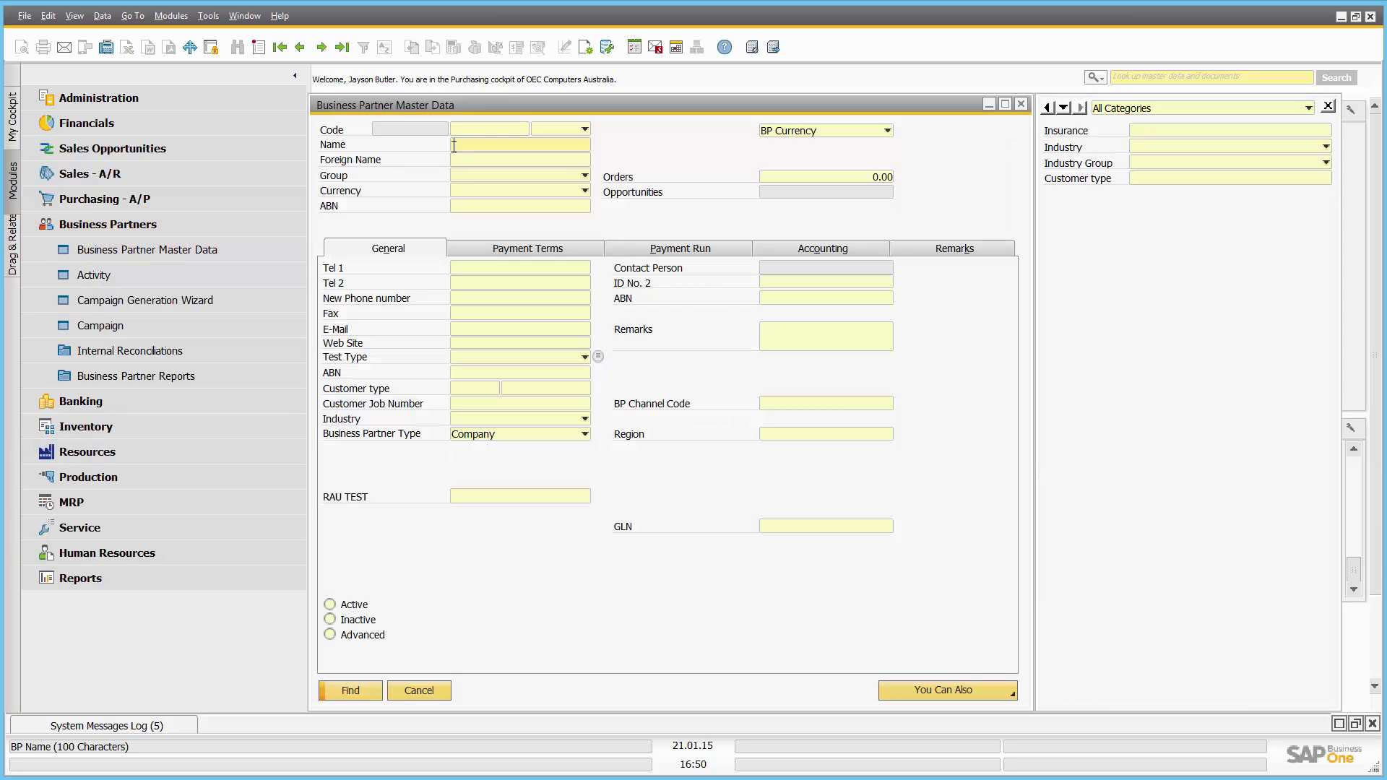
type("Jum")
key("Return")
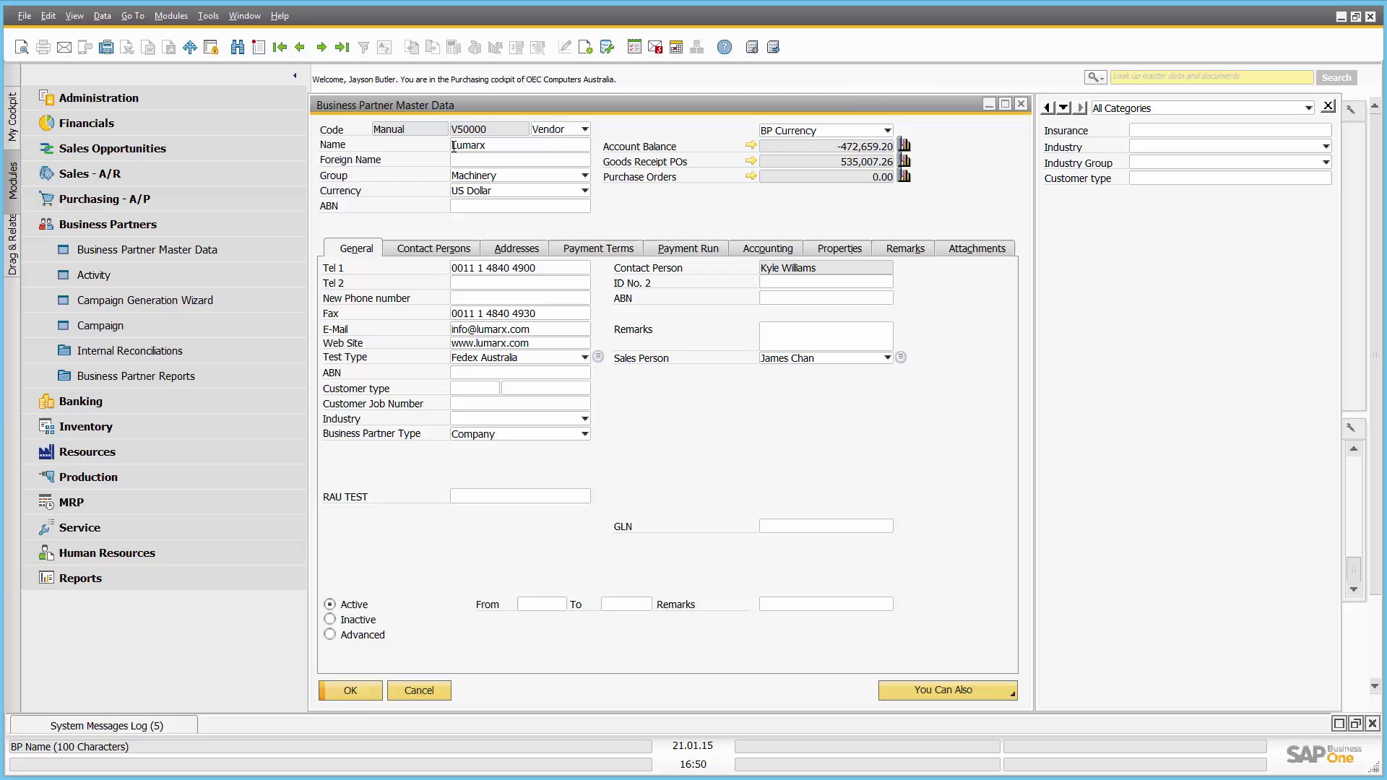
left_click(1004, 104)
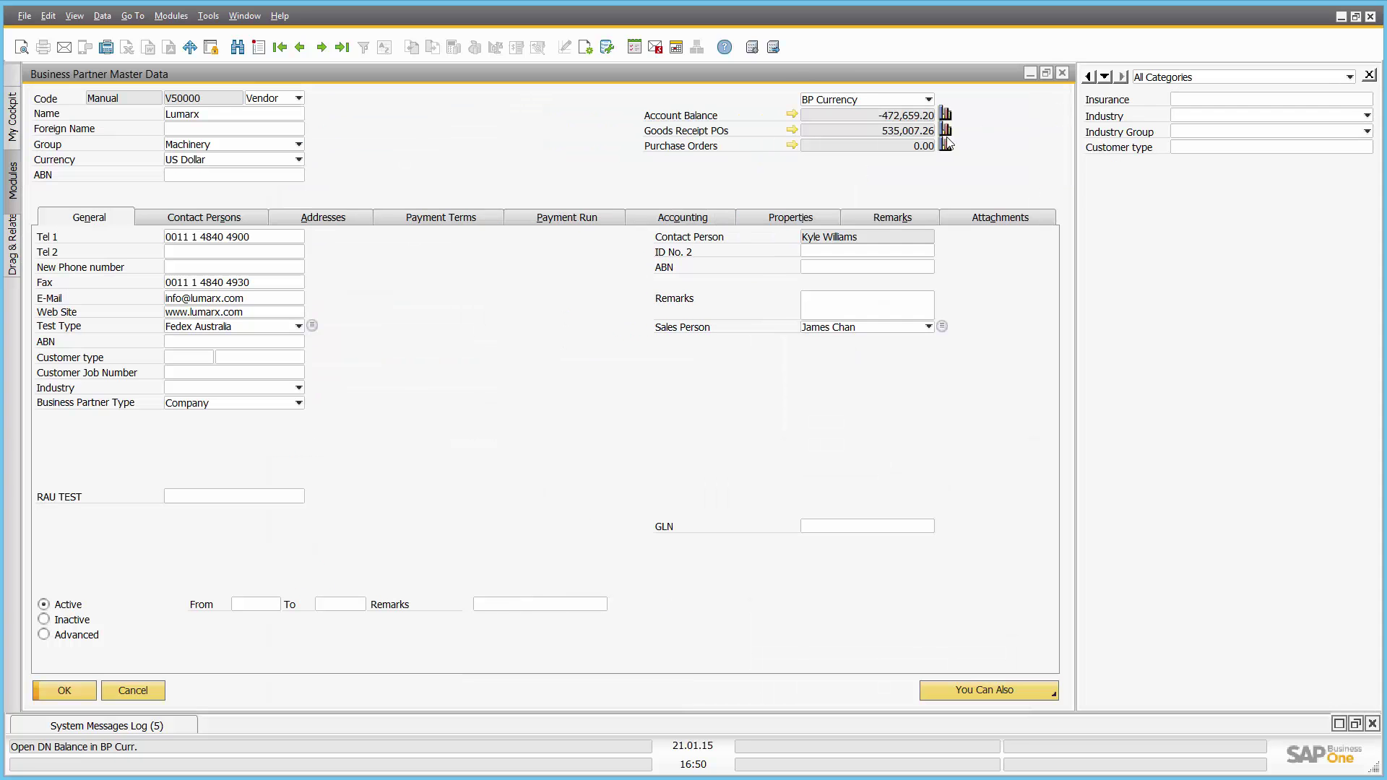
left_click(791, 115)
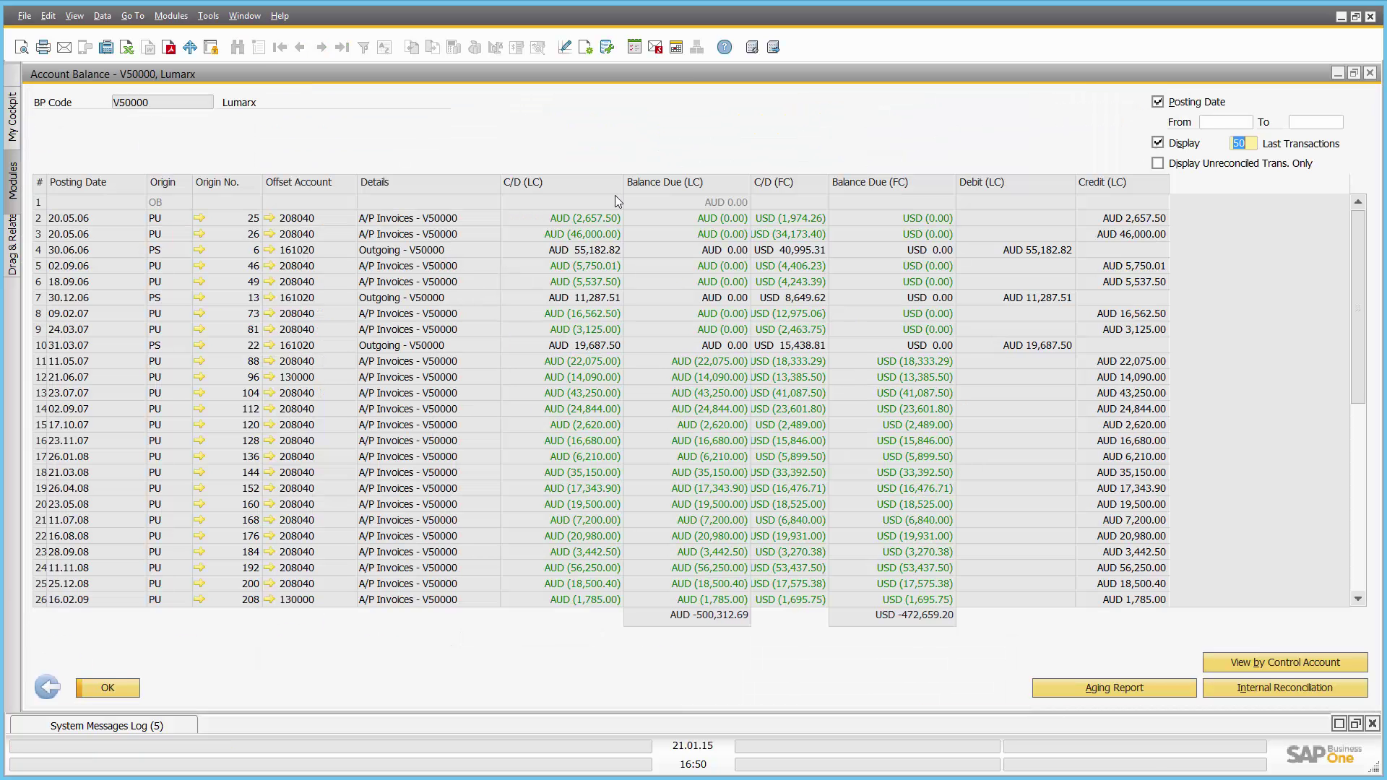
key("Escape")
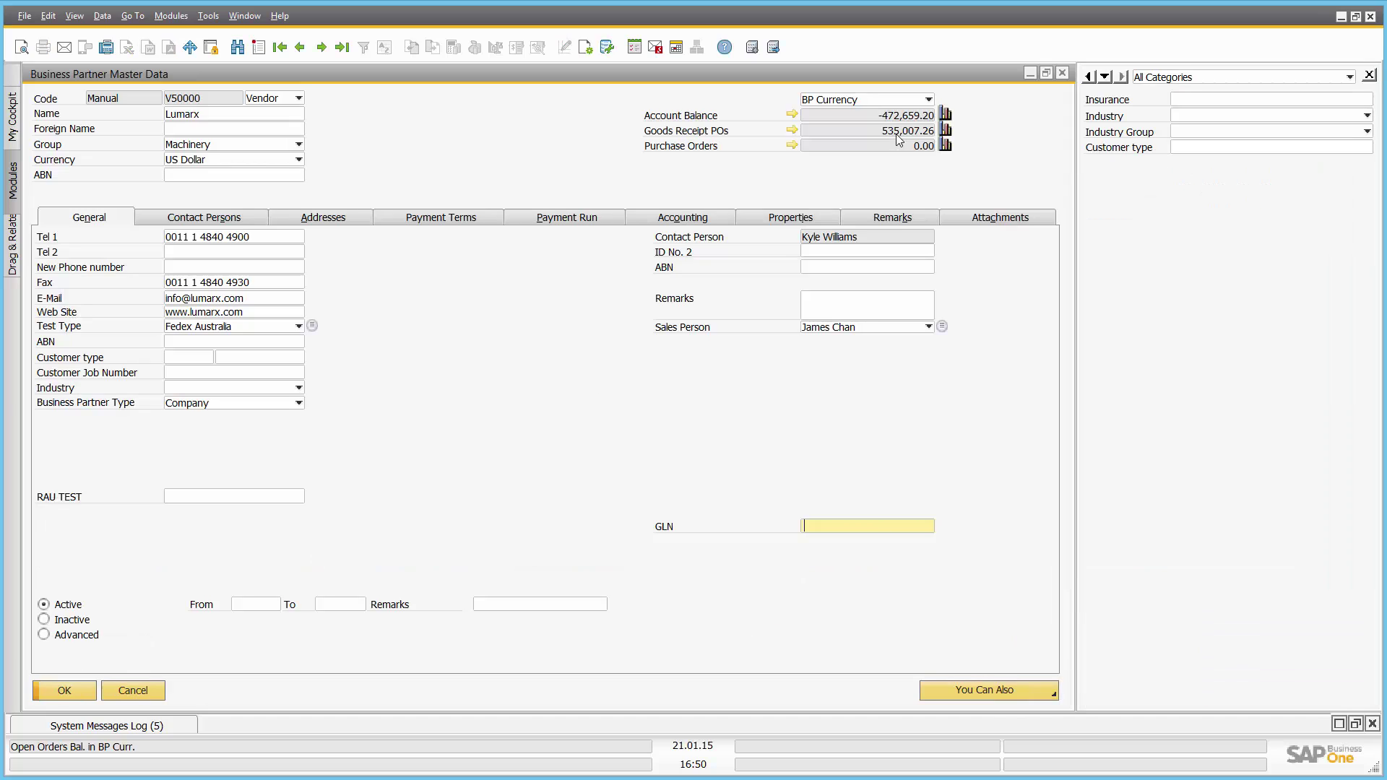
left_click(944, 131)
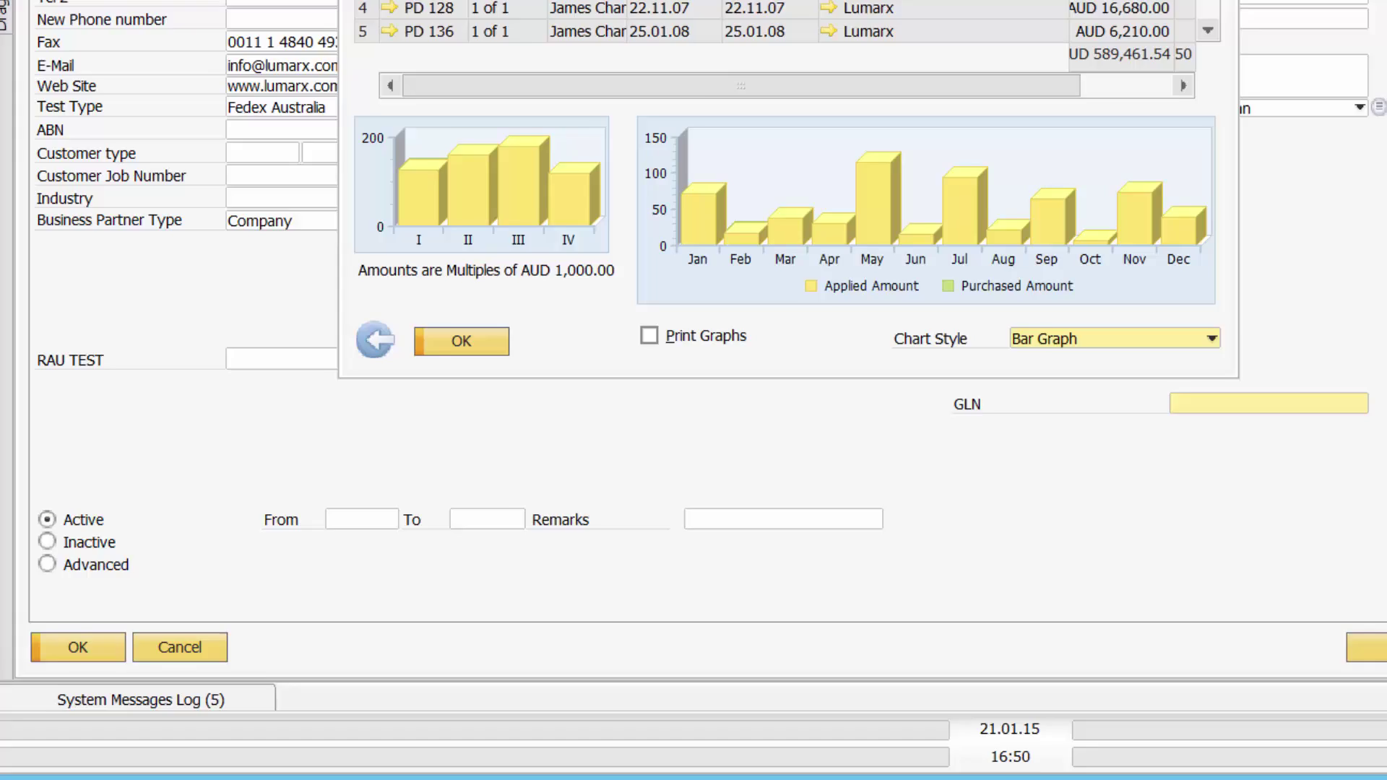
left_click(819, 167)
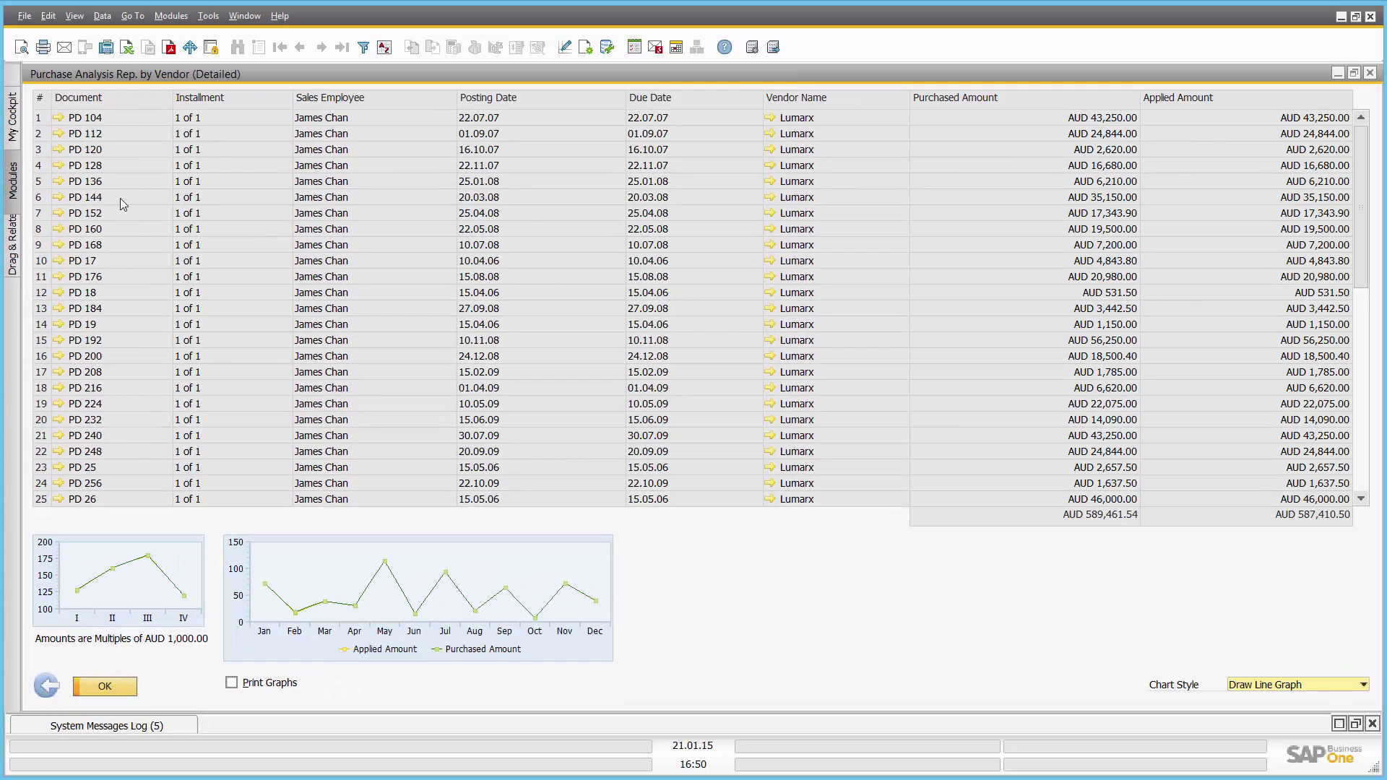
double_click(117, 99)
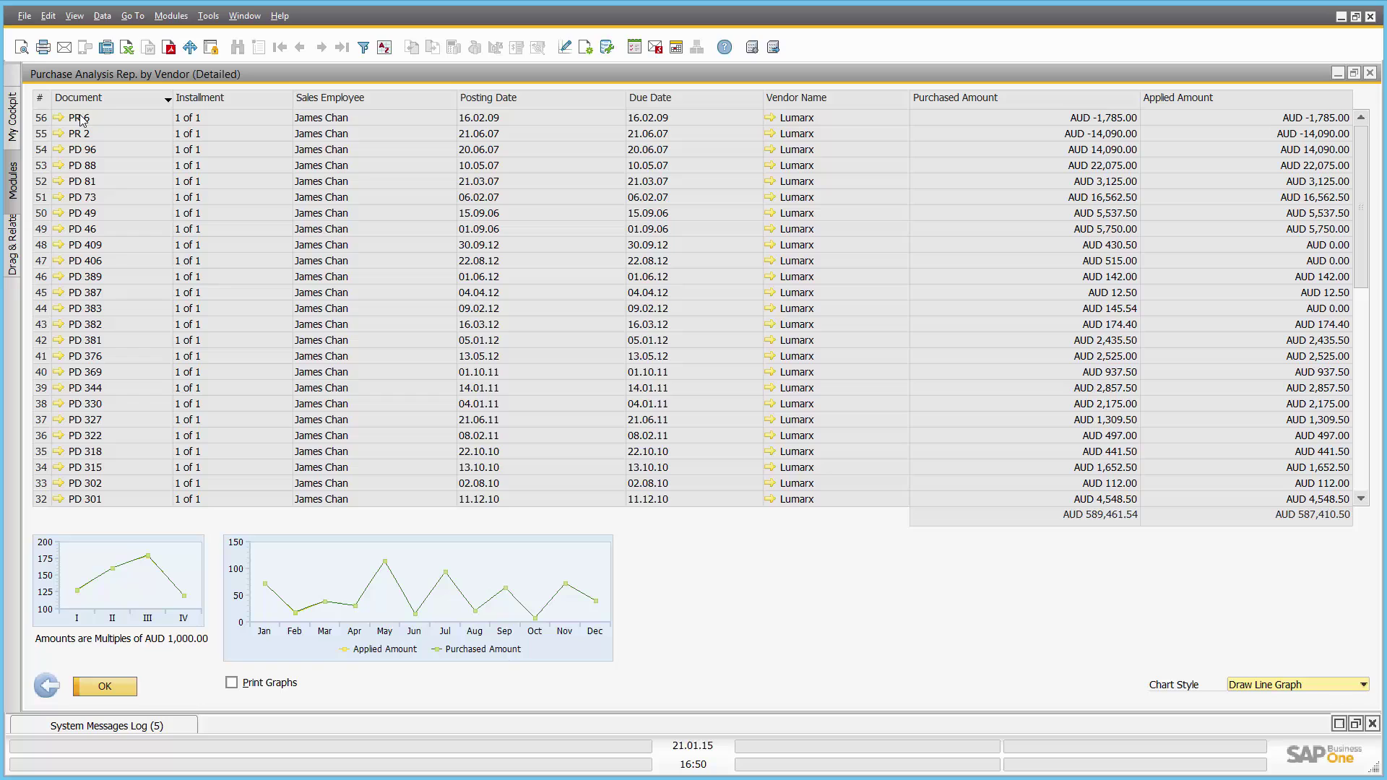
left_click(48, 687)
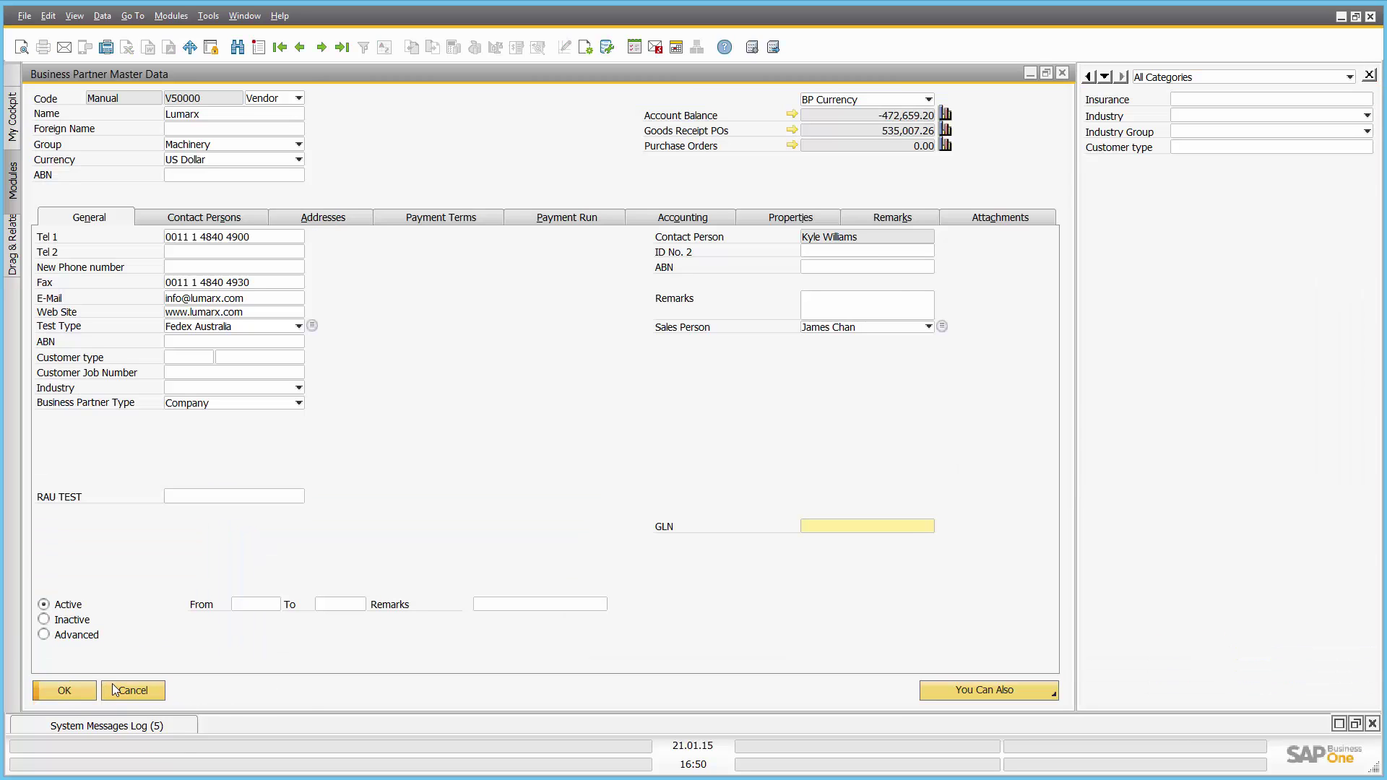
Close the business partner record and open the Open Items List from Purchasing Reports
left_click(114, 687)
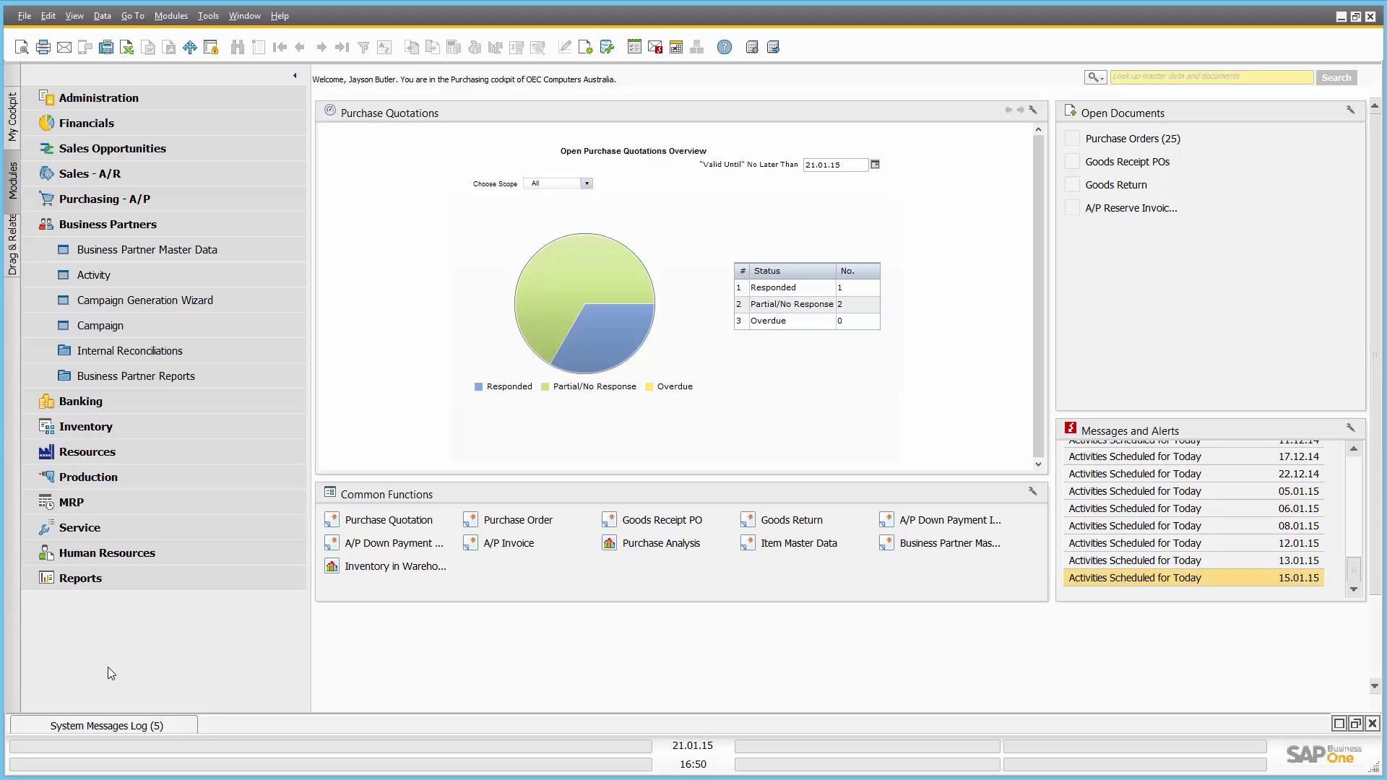
left_click(133, 225)
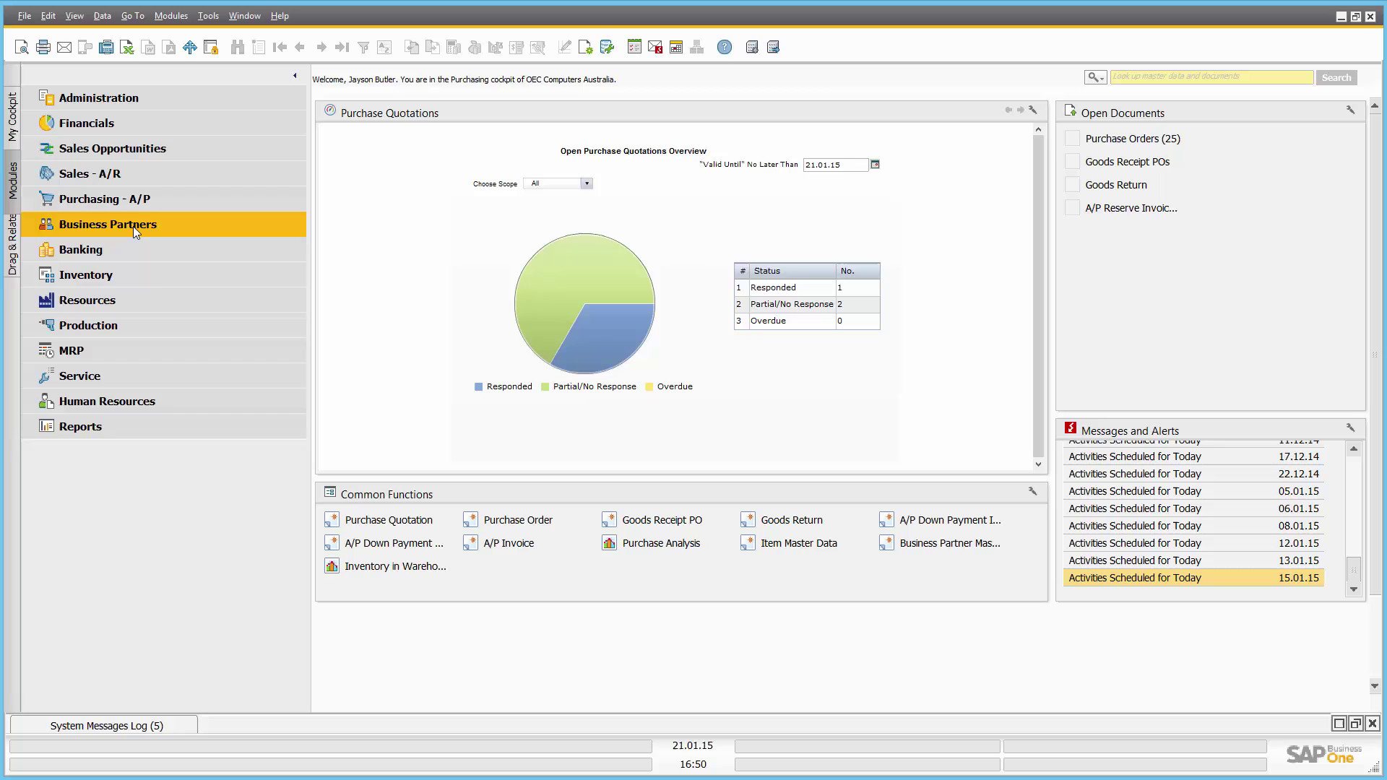
left_click(128, 199)
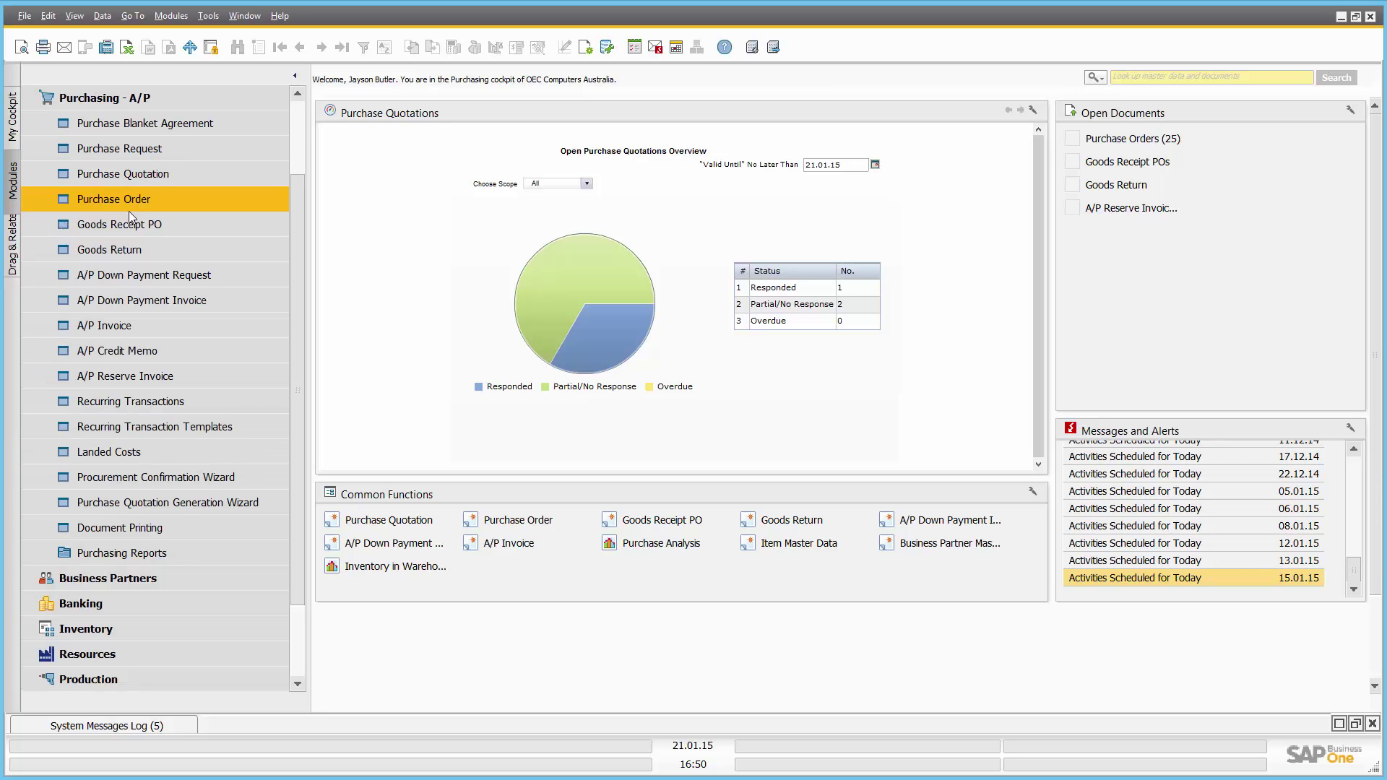
left_click(175, 555)
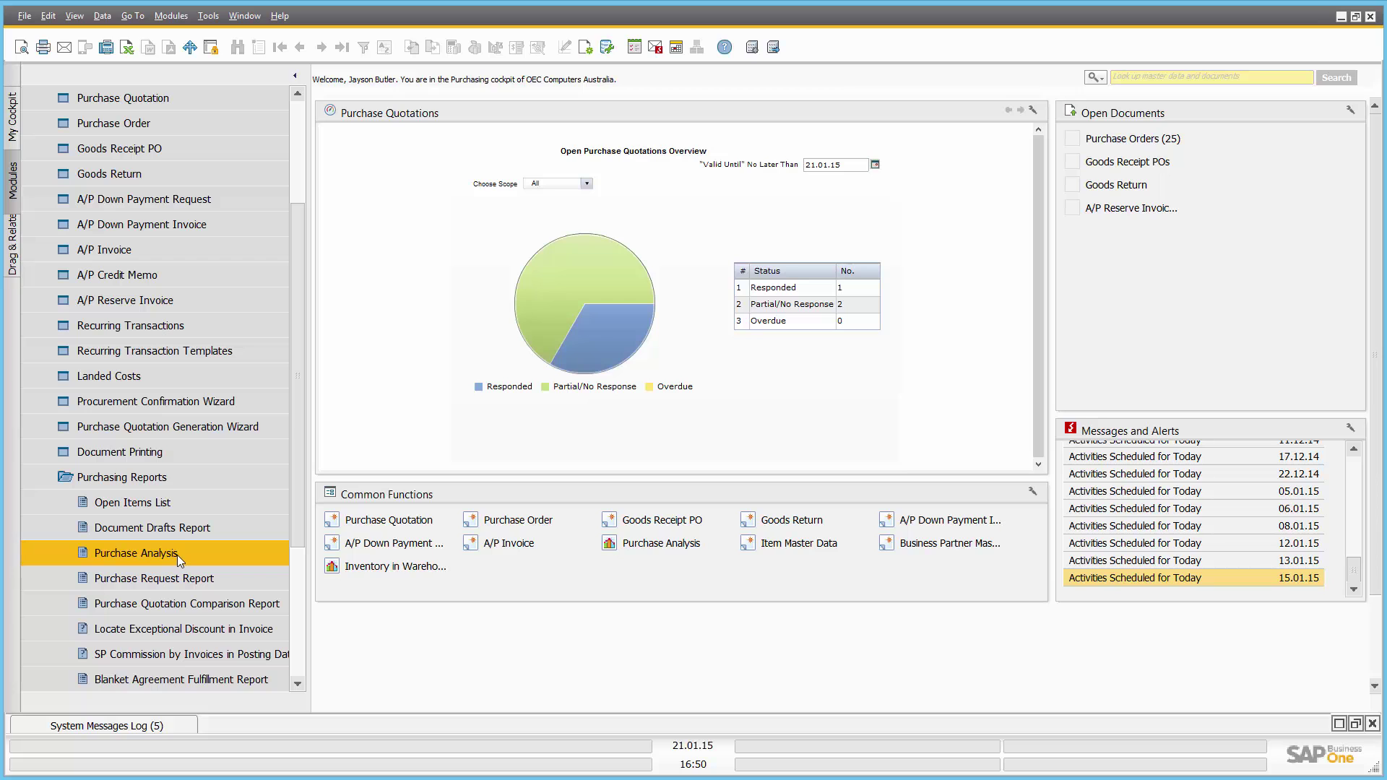
left_click(176, 506)
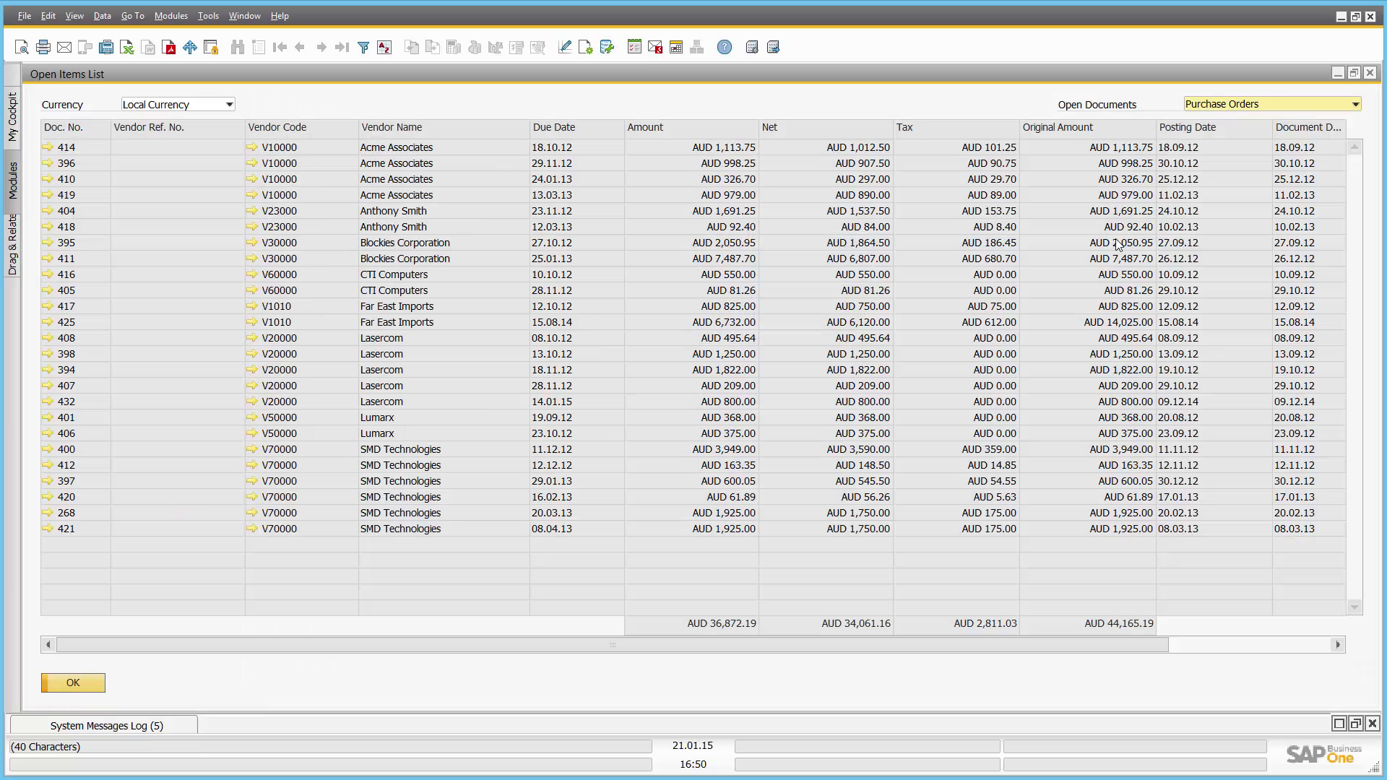
Show open A/P invoices after trying returns and purchase requests, sort by Doc. No., and open invoice 68
left_click(1276, 105)
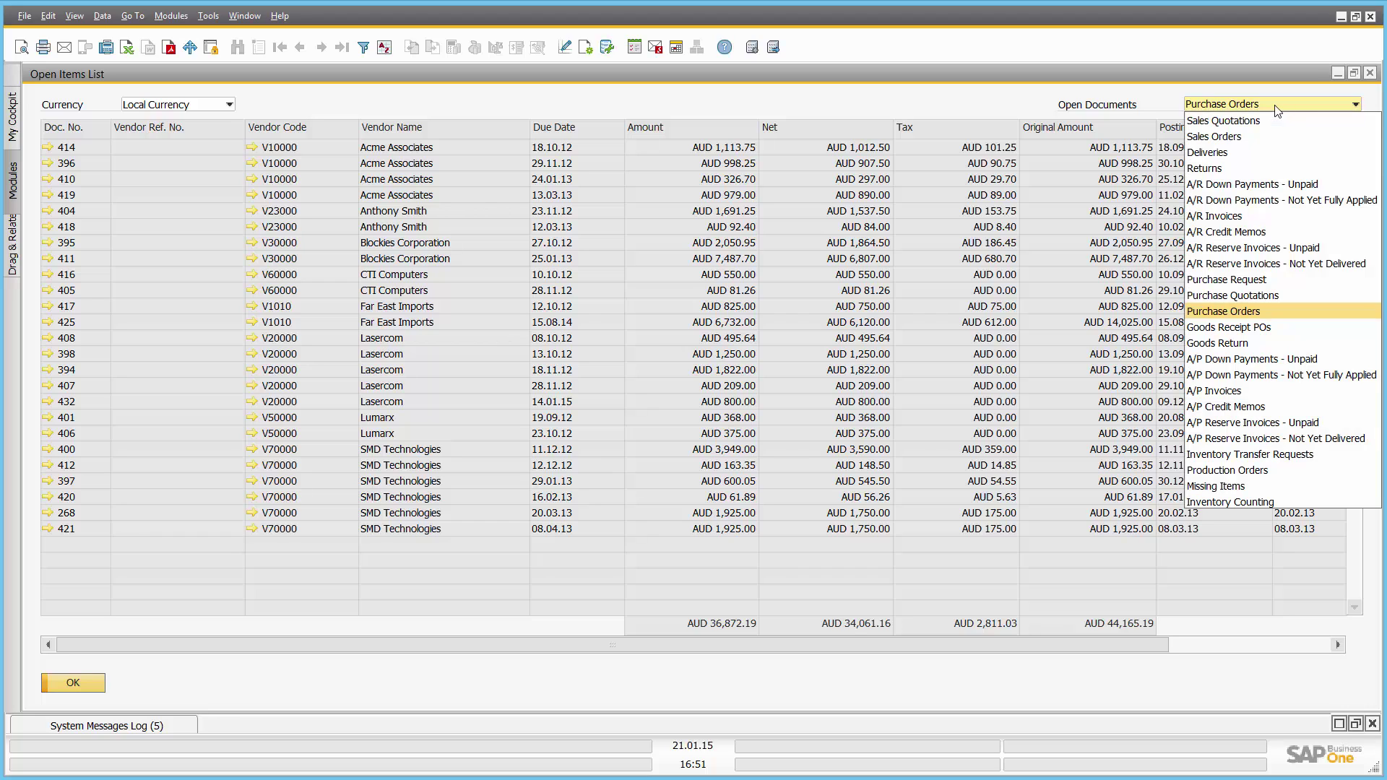
left_click(1226, 169)
left_click(1253, 109)
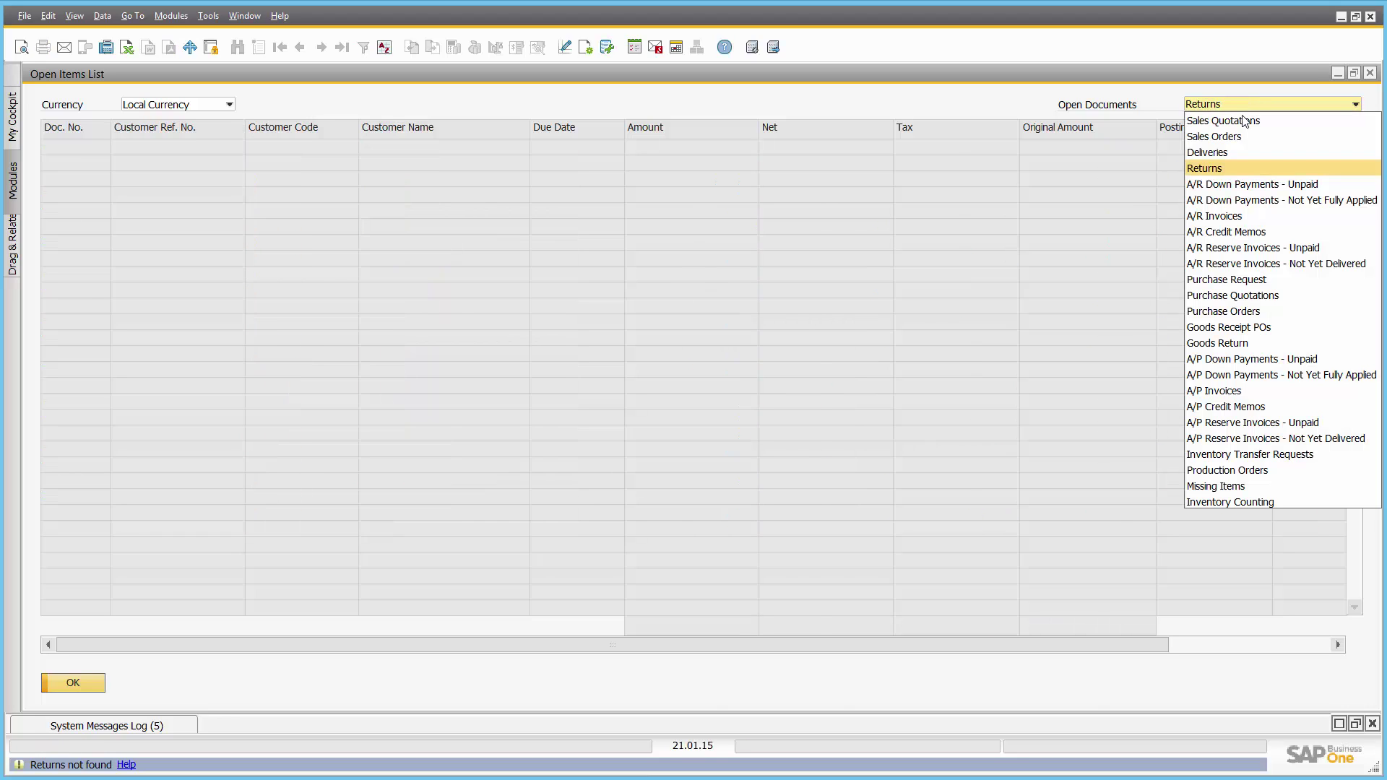
left_click(1210, 280)
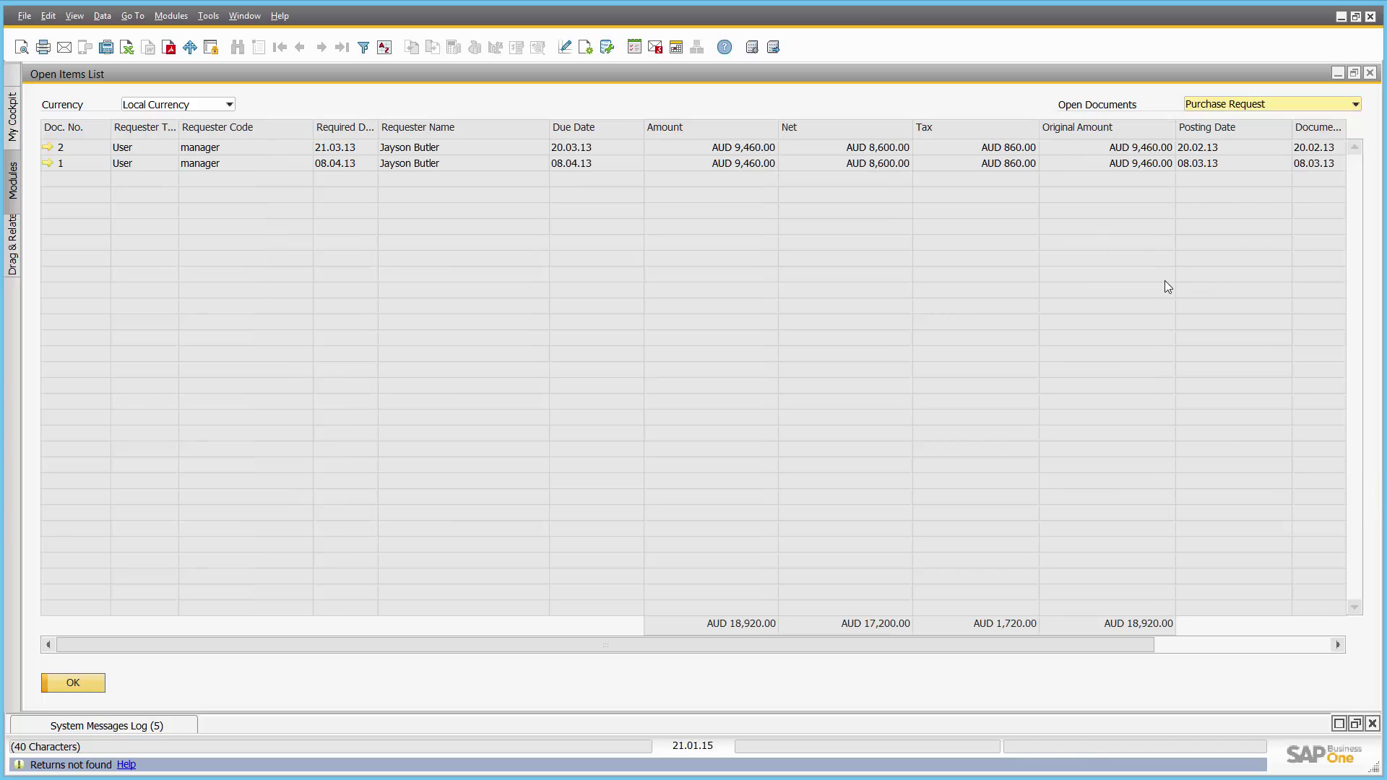
left_click(1269, 105)
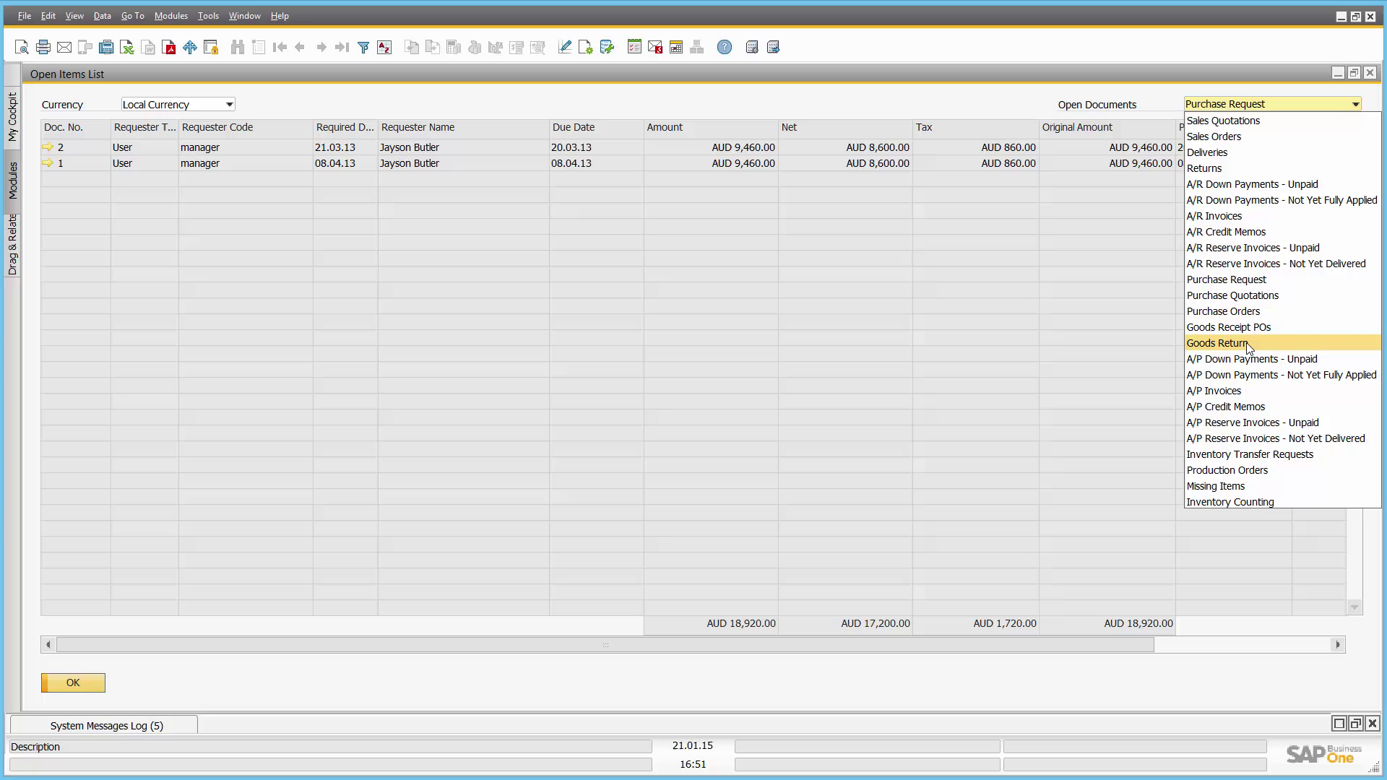
left_click(1237, 391)
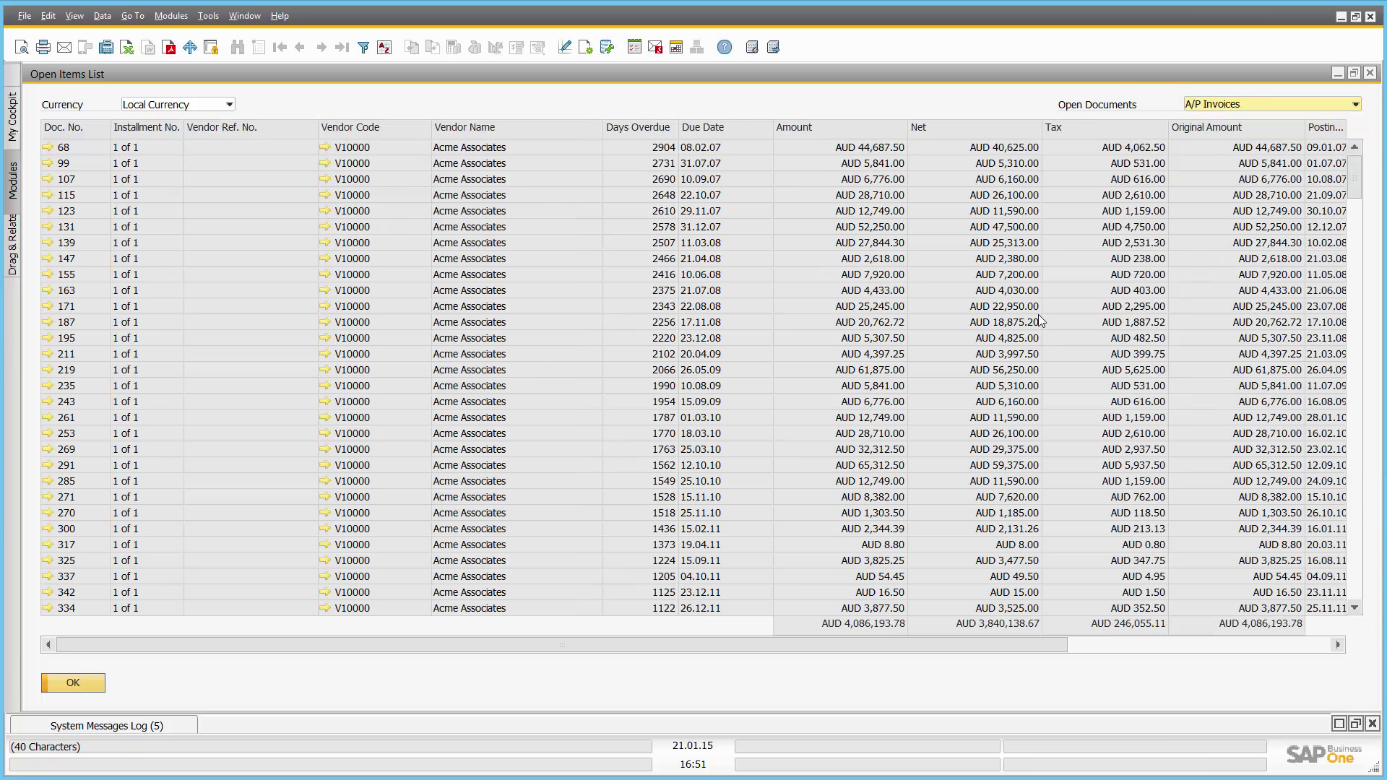
double_click(77, 128)
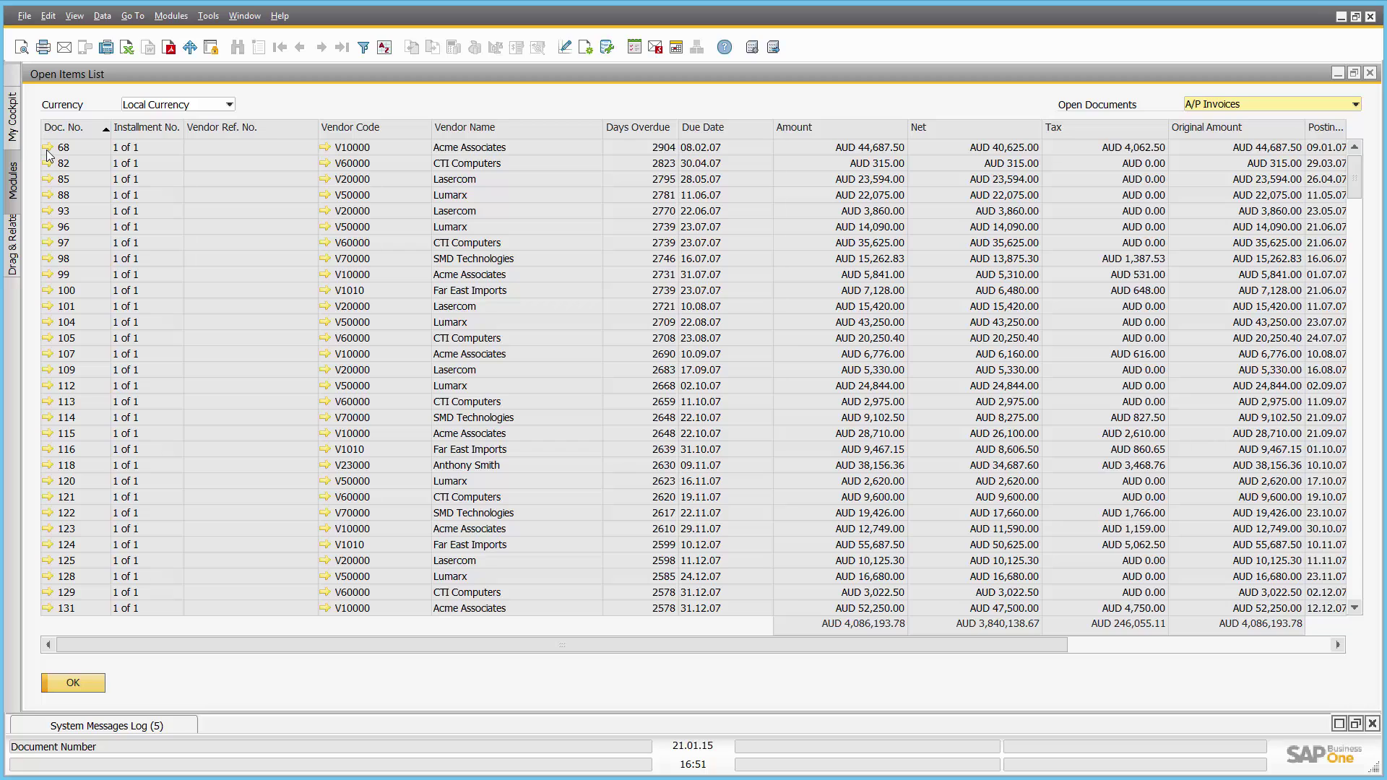
left_click(47, 148)
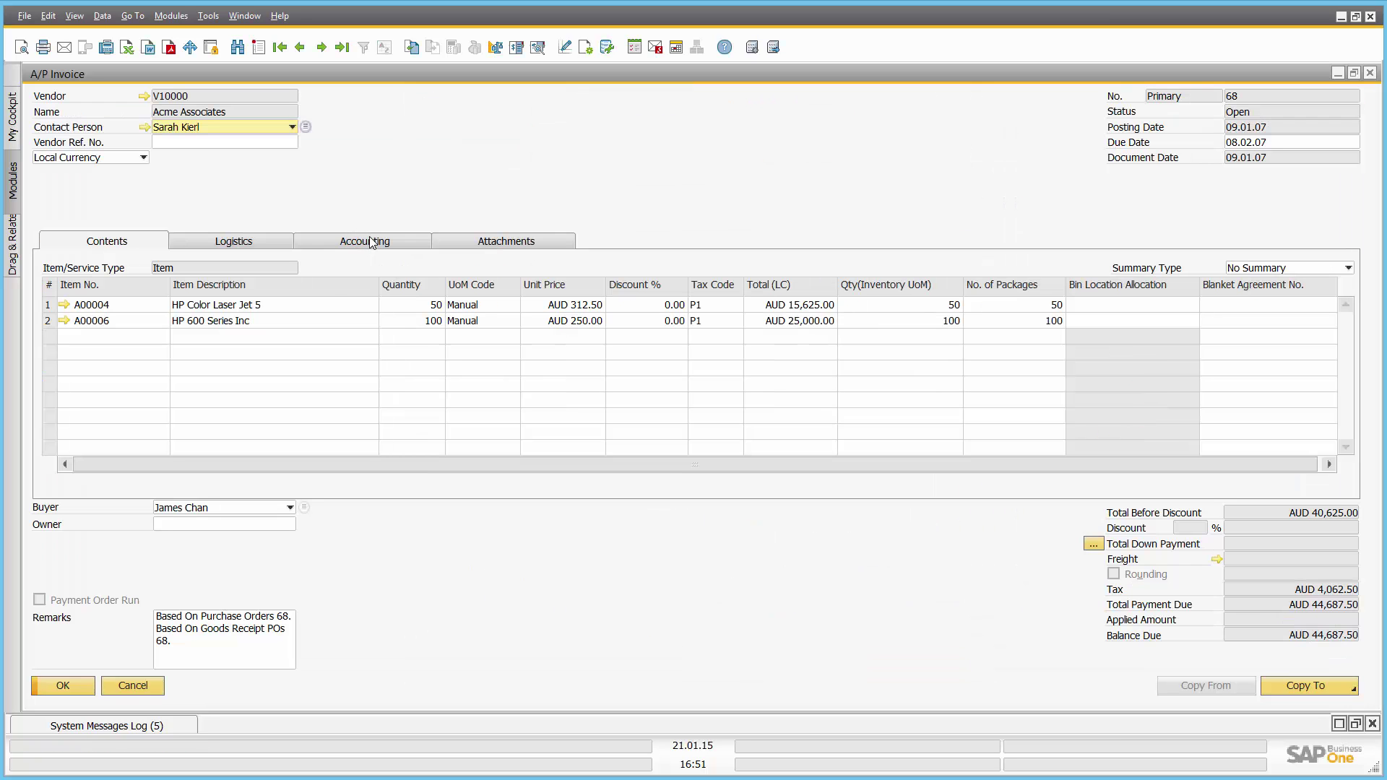
Close A/P invoice 68 and the Open Items List, then re-expand Purchasing - A/P > Purchasing Reports
left_click(130, 685)
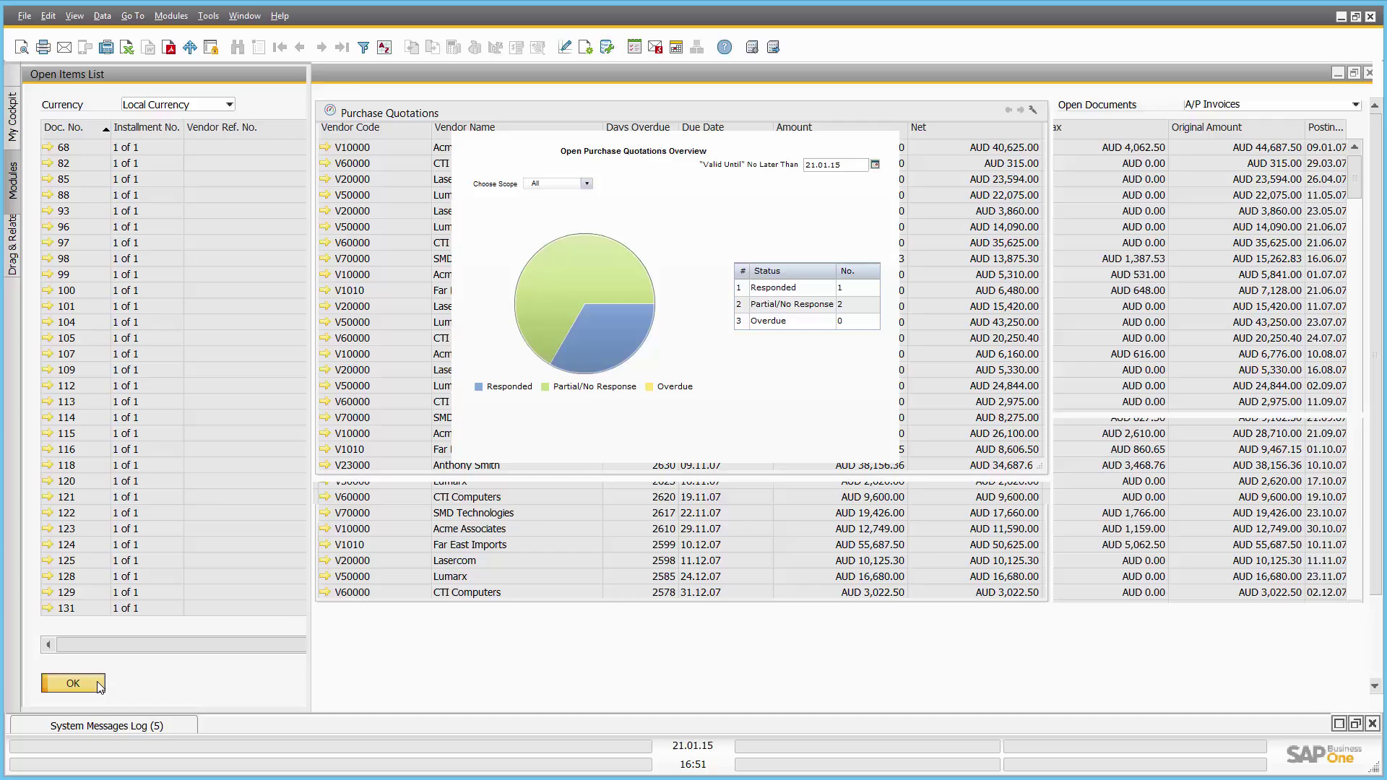
left_click(99, 685)
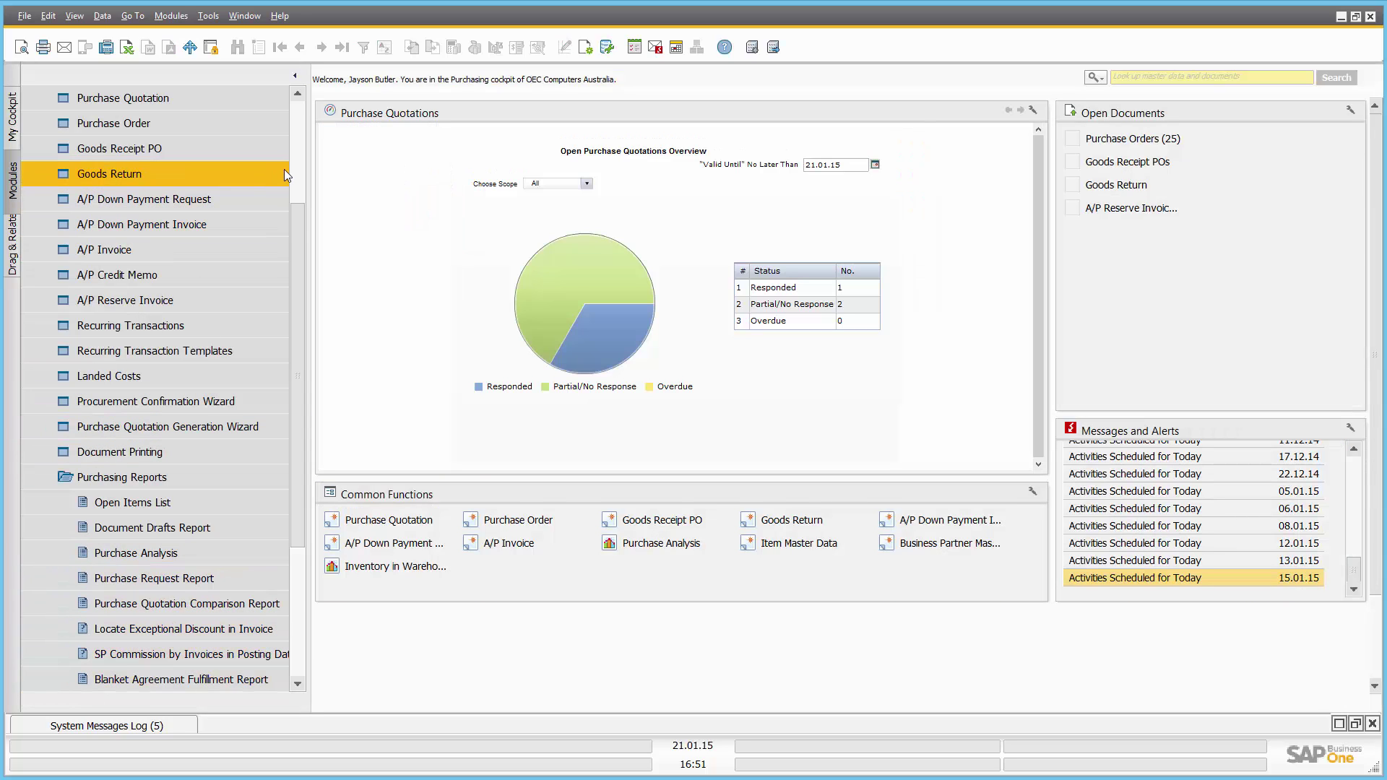
scroll(292, 209, "up", 3)
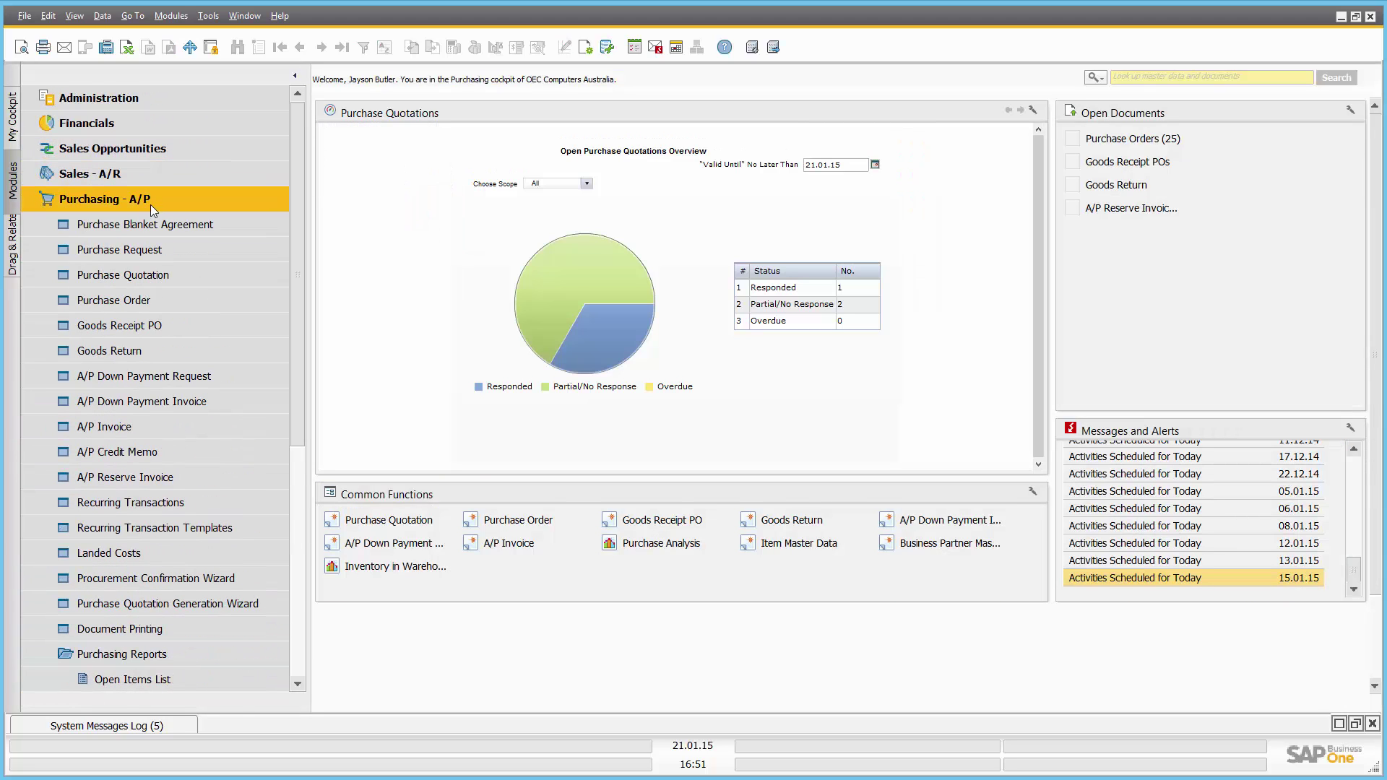
left_click(150, 199)
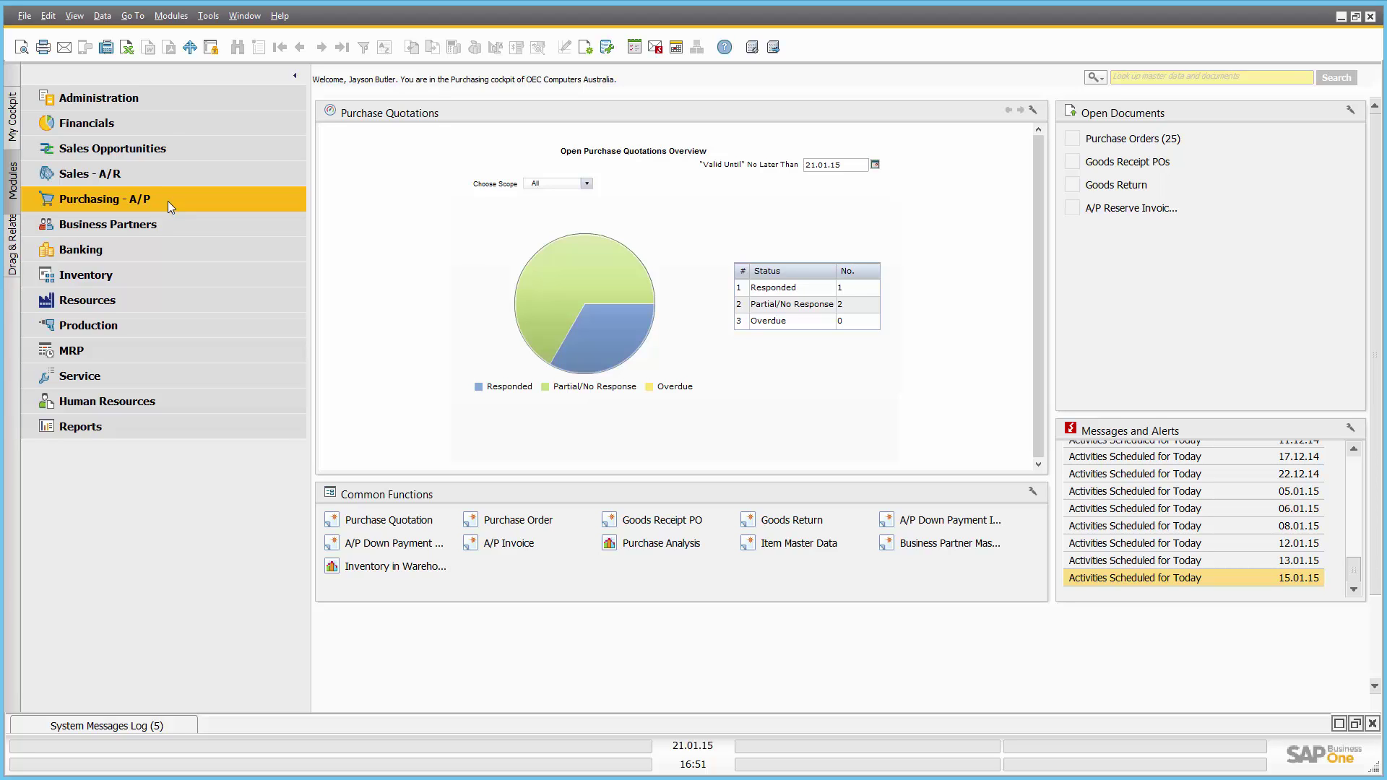
left_click(168, 201)
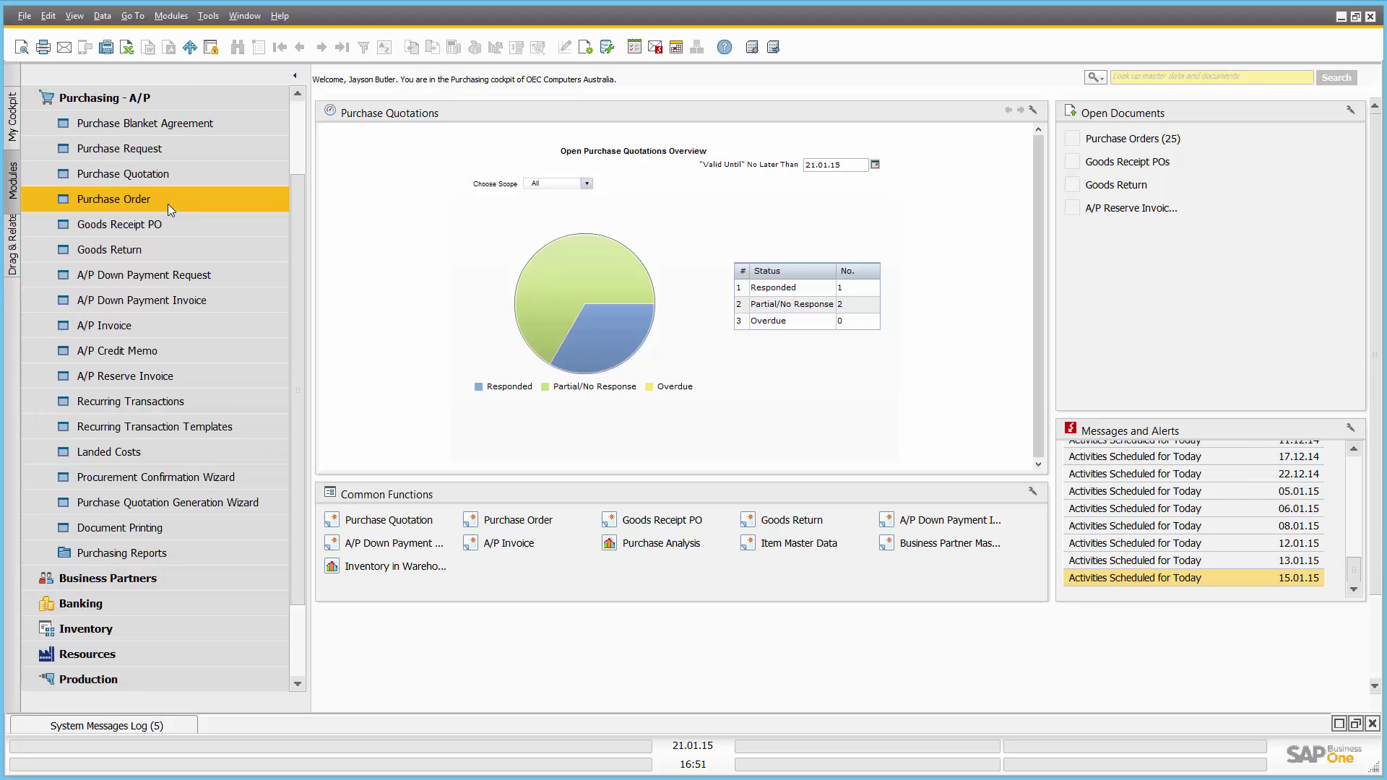
left_click(137, 551)
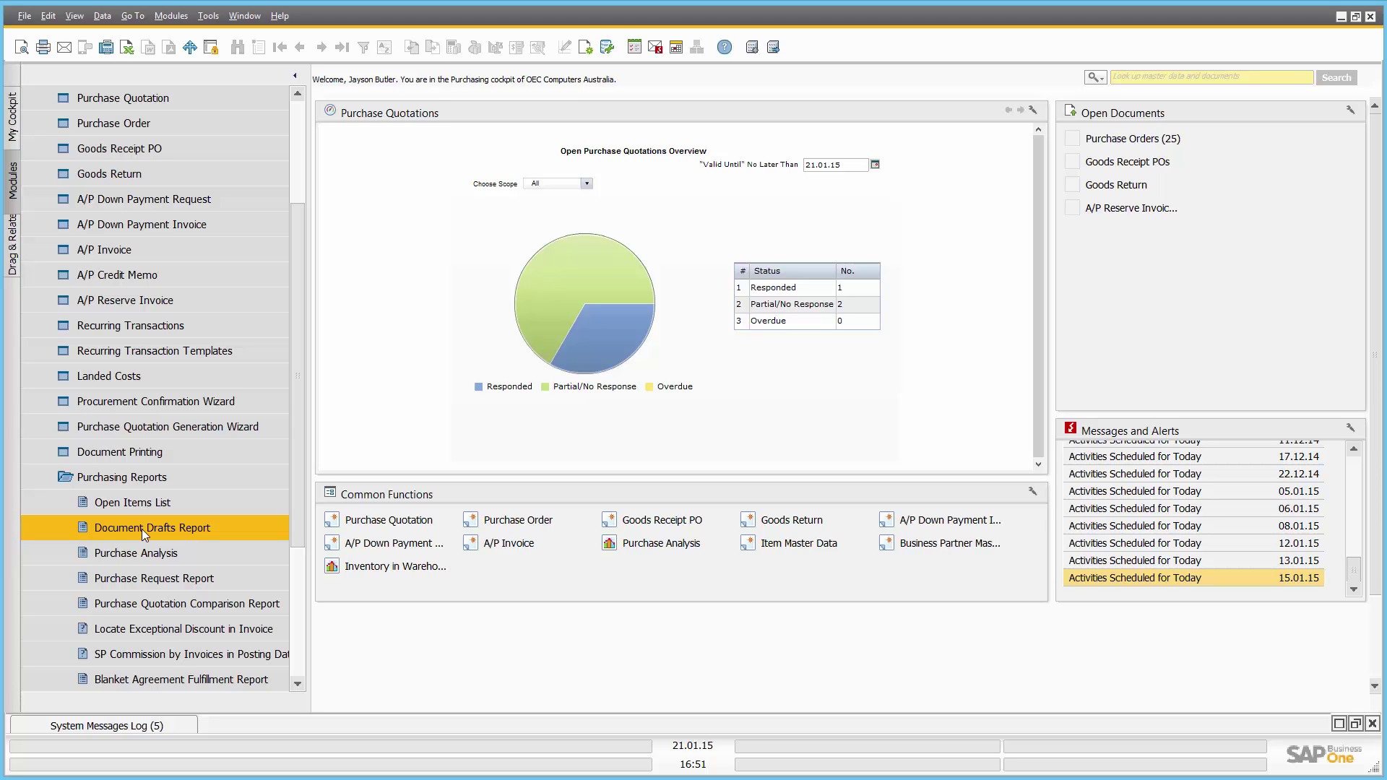
Review Purchase Analysis criteria on the Items tab with secondary selection by vendor, then collapse the reports list
left_click(137, 553)
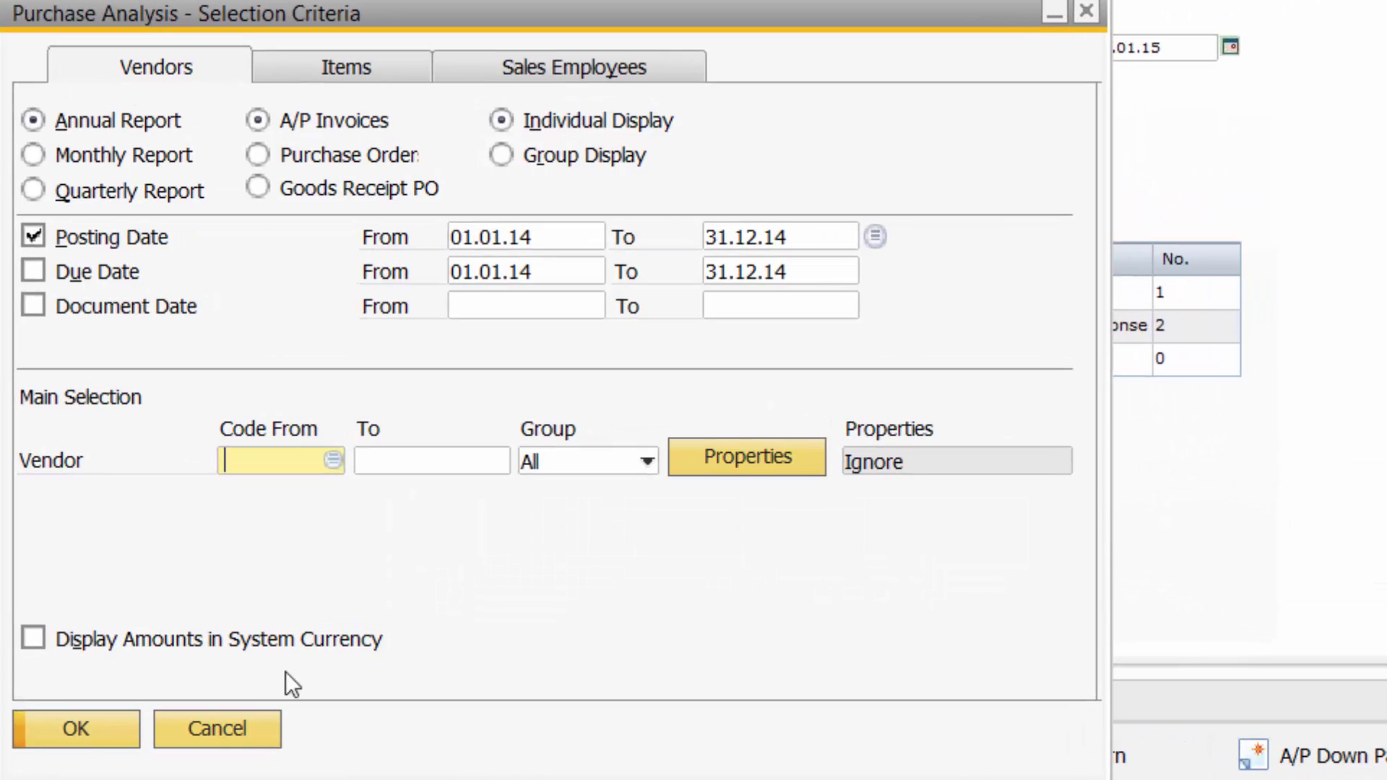
left_click(344, 75)
left_click(40, 498)
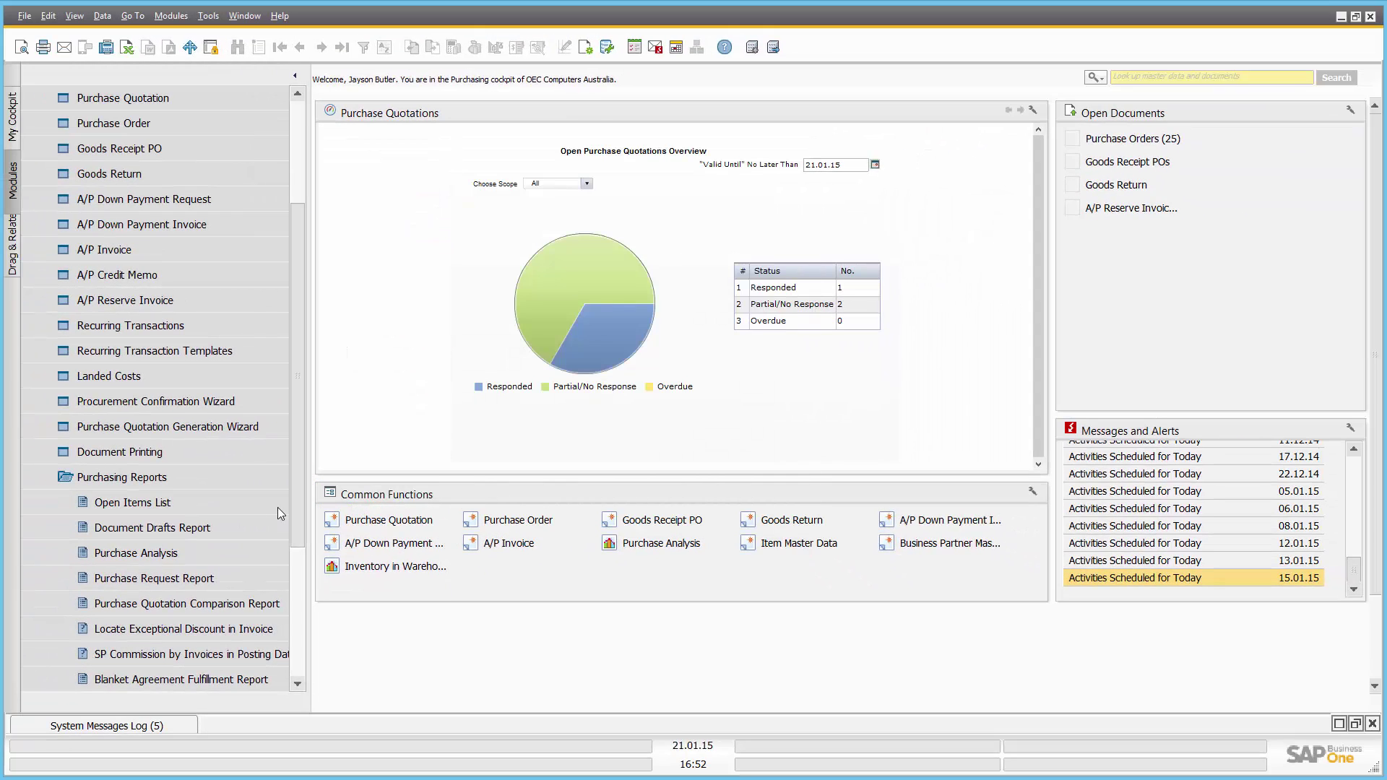
left_click(216, 483)
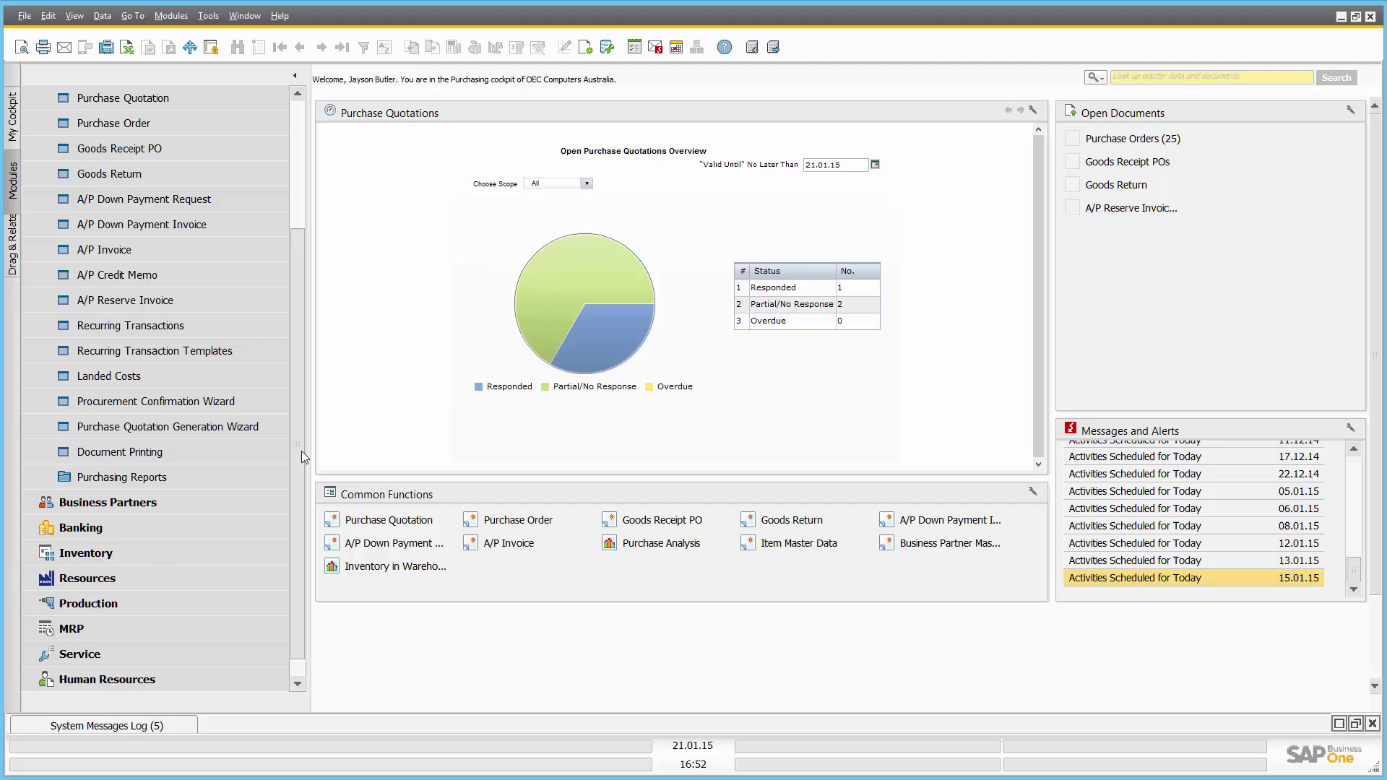
Collapse and re-expand Purchasing - A/P, finally folding it away to show the full module list
left_click_drag(302, 451, 301, 323)
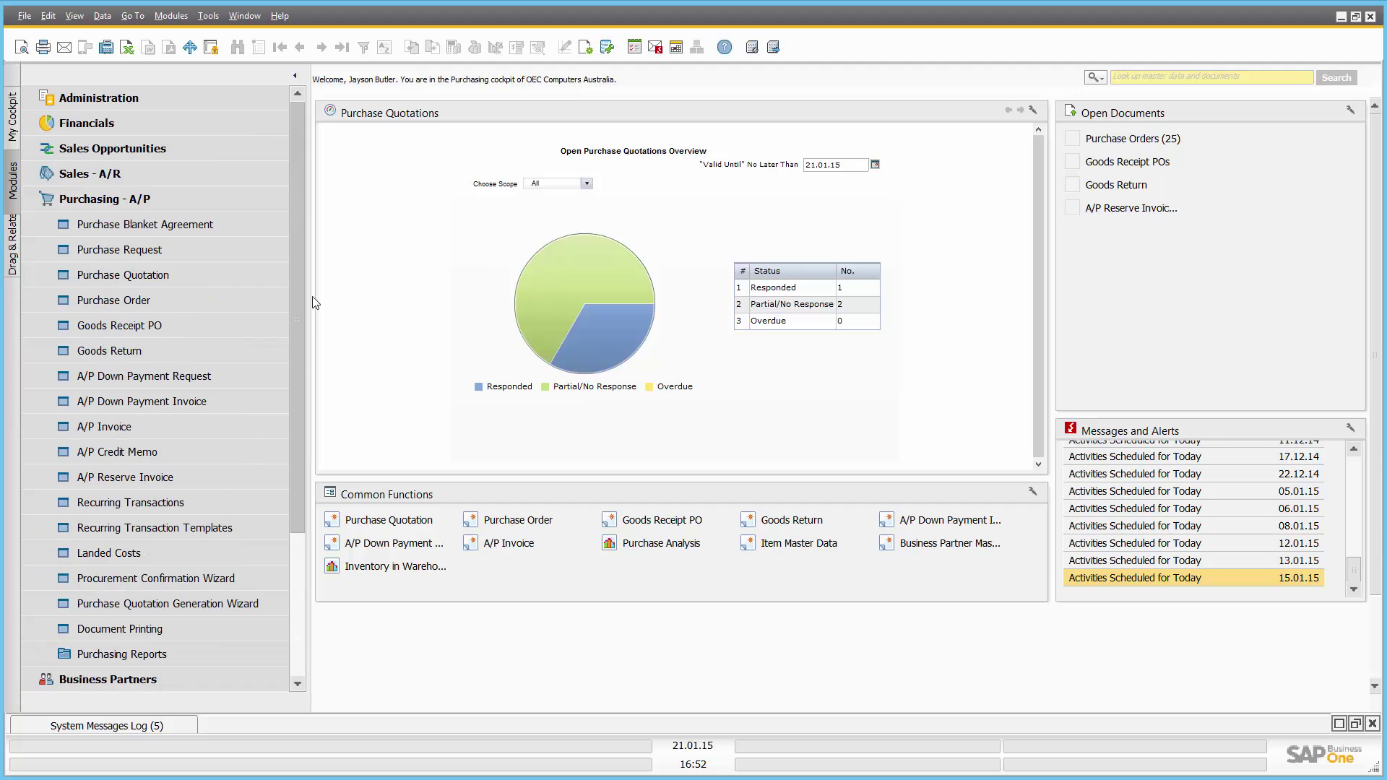
left_click(148, 203)
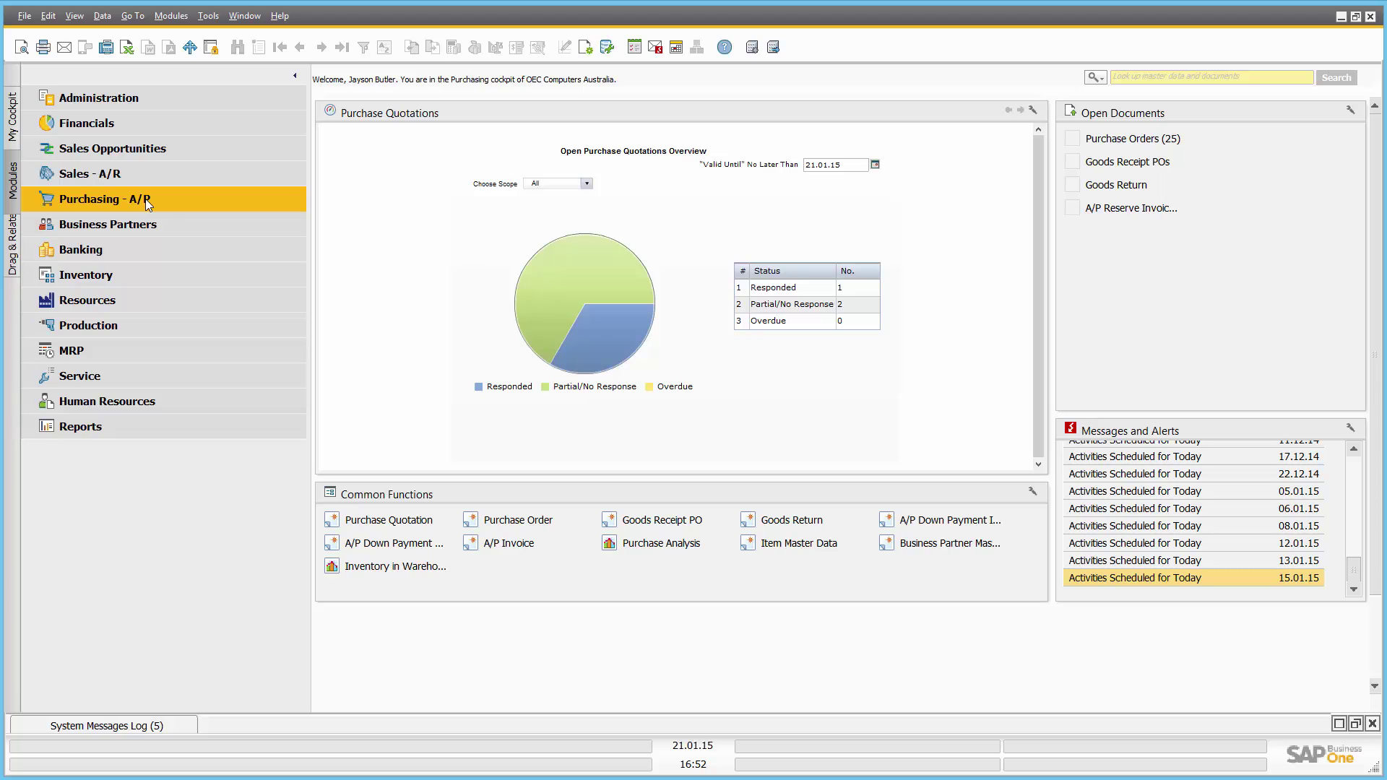
left_click(149, 203)
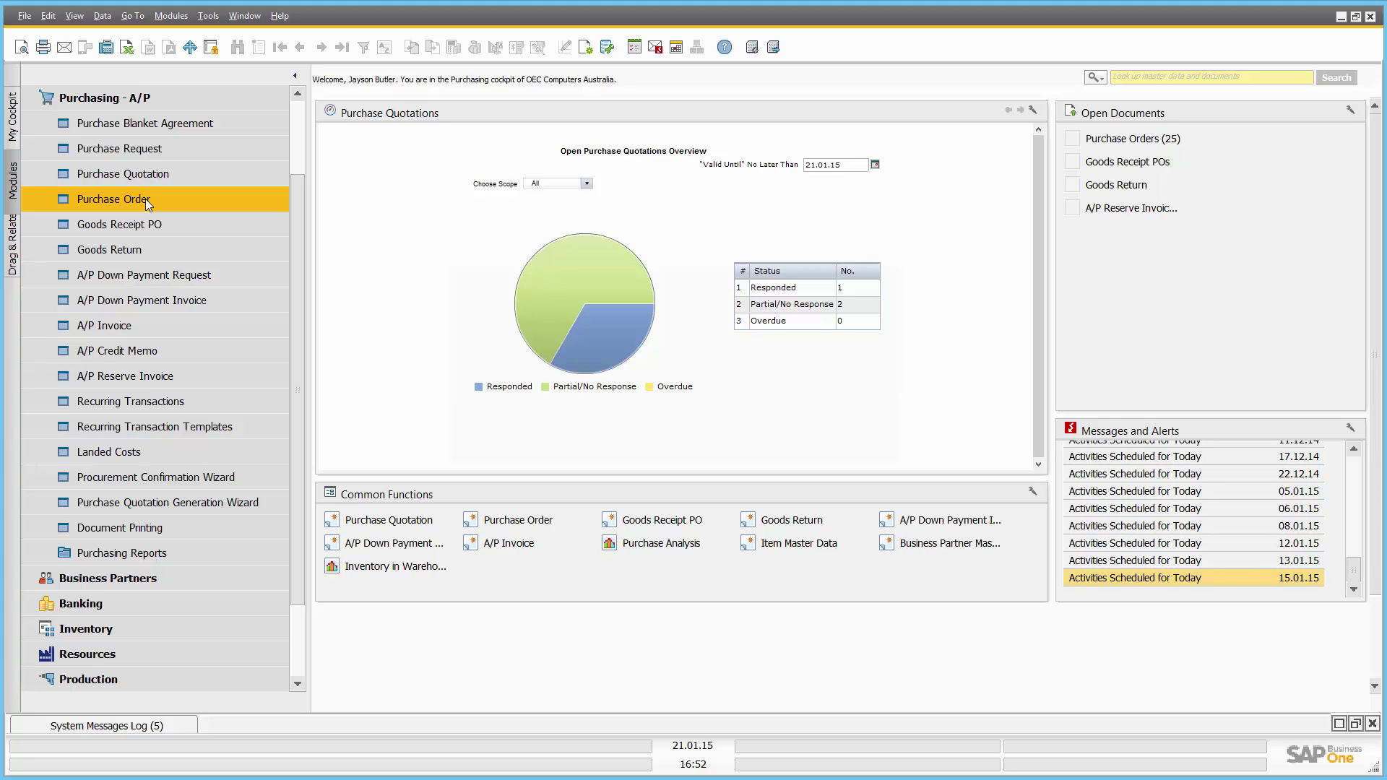
left_click(110, 97)
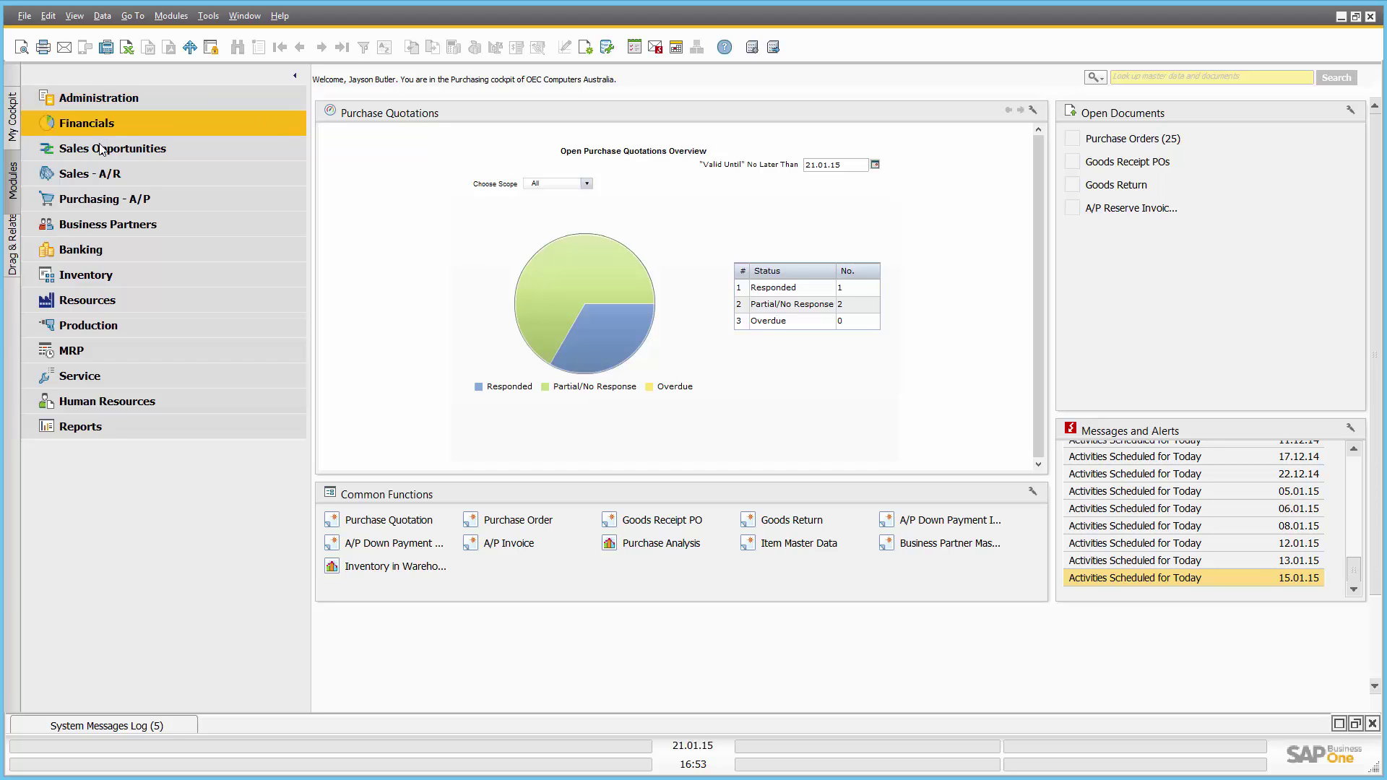
Expand MRP, view the MRP Wizard introduction page, then close the wizard
left_click(108, 354)
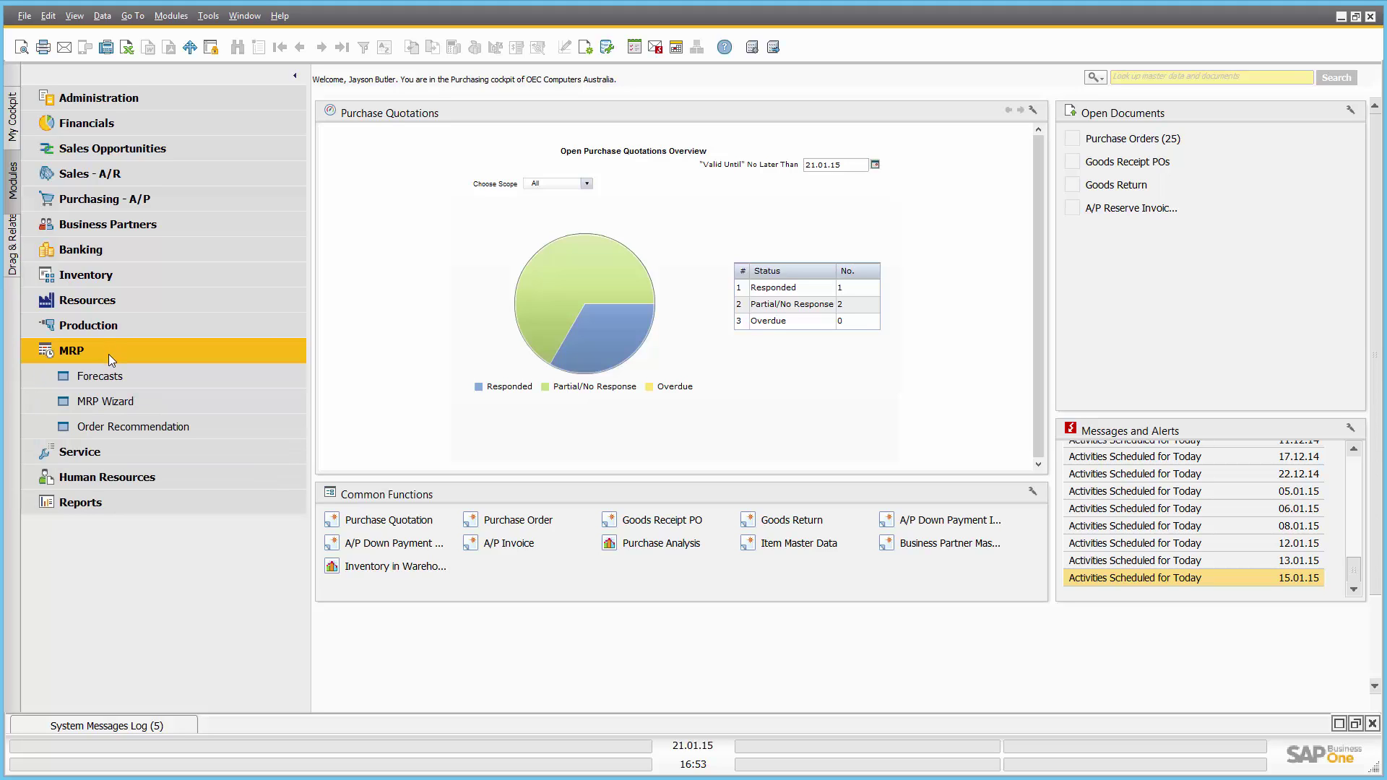
left_click(116, 397)
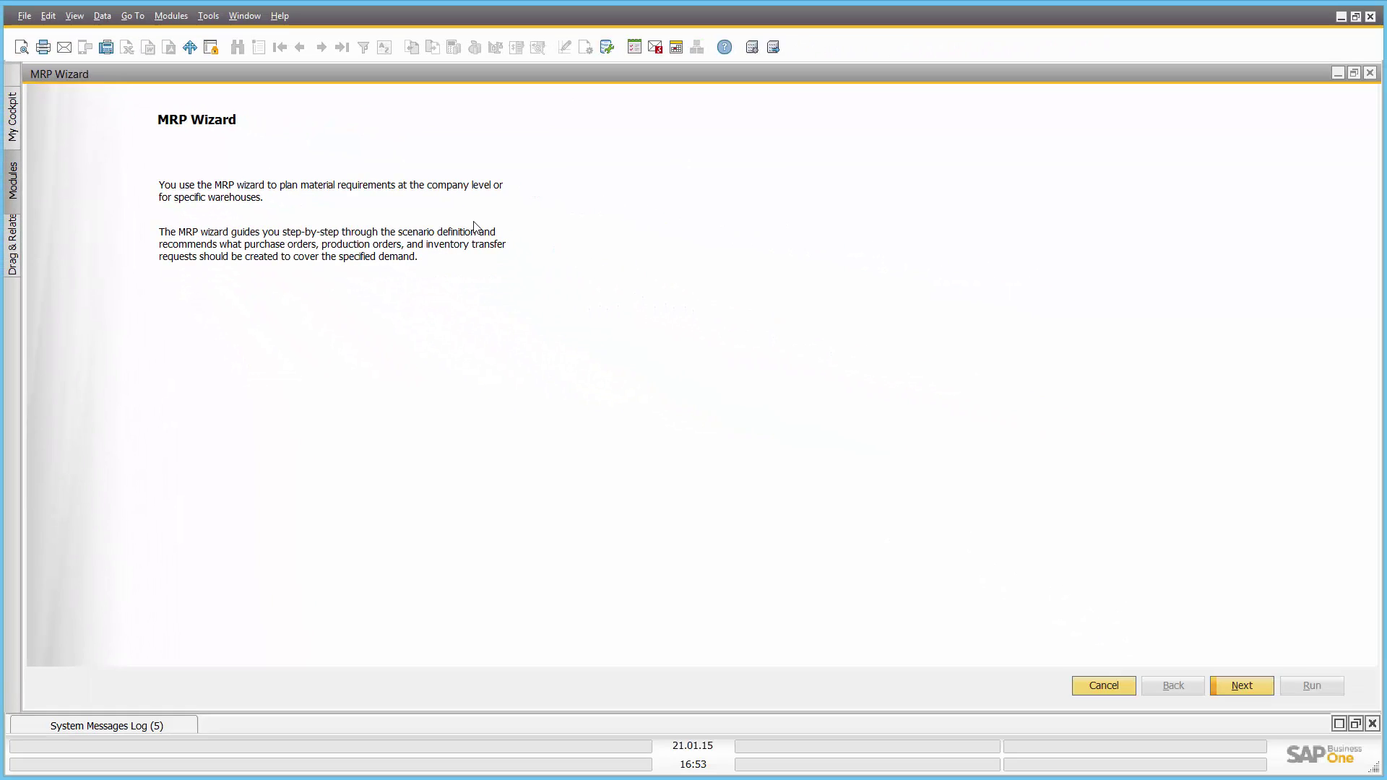
left_click(1371, 73)
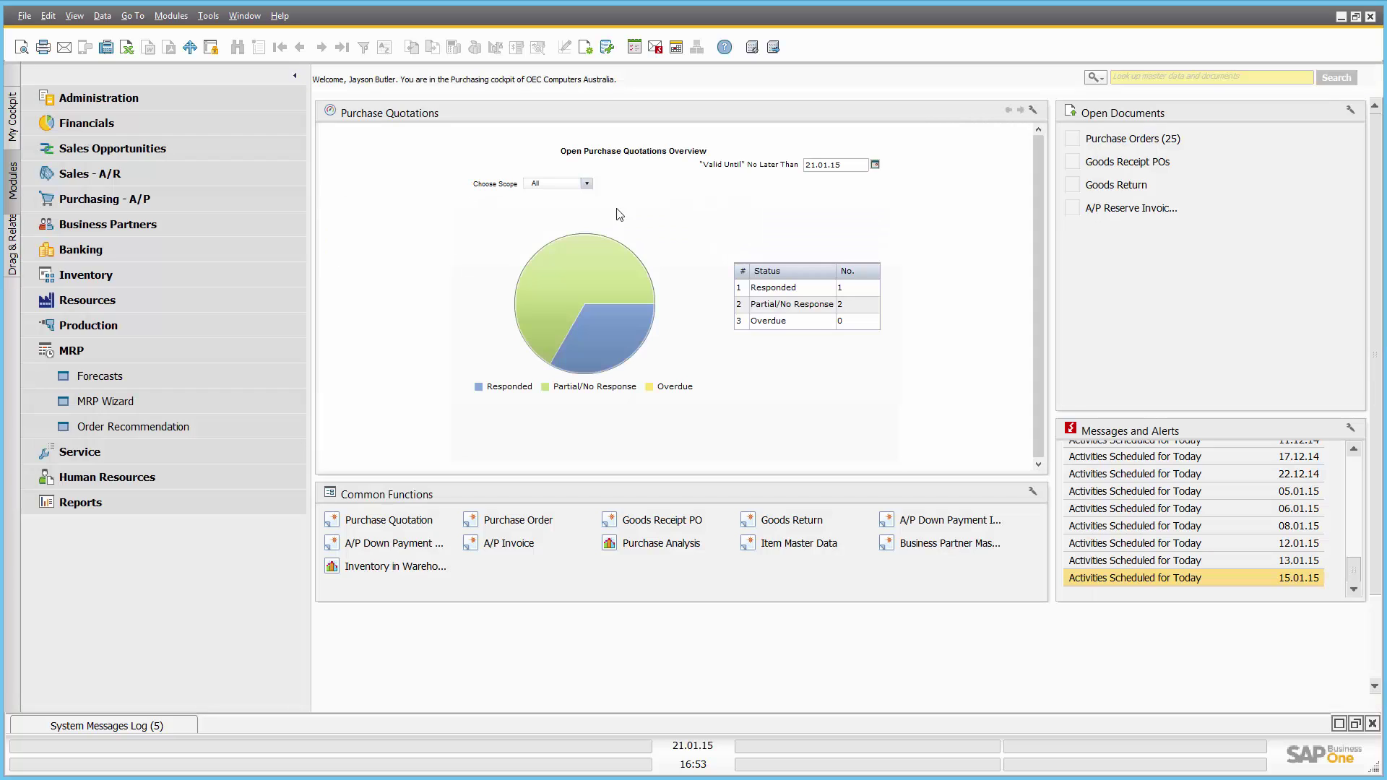
Collapse the MRP entry in the Modules menu so only top-level modules show
left_click(101, 354)
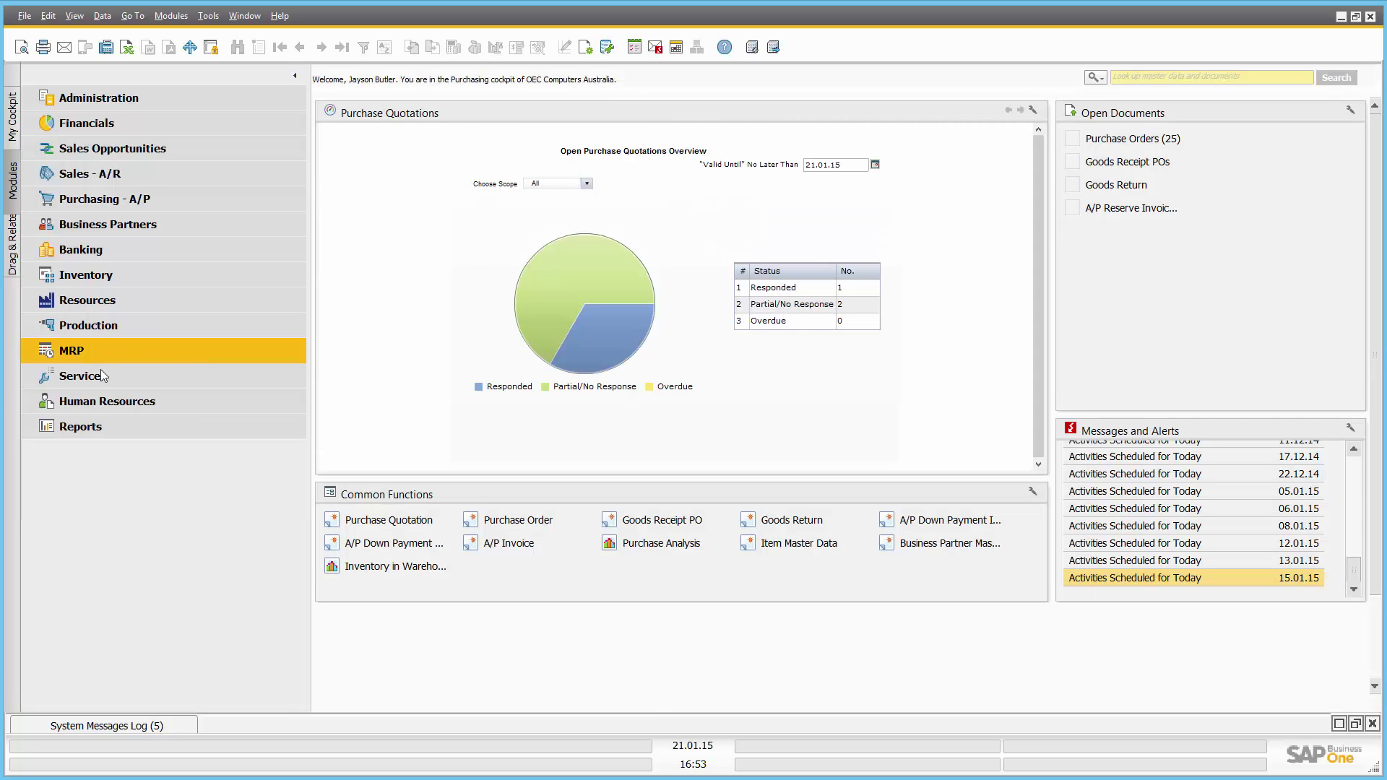